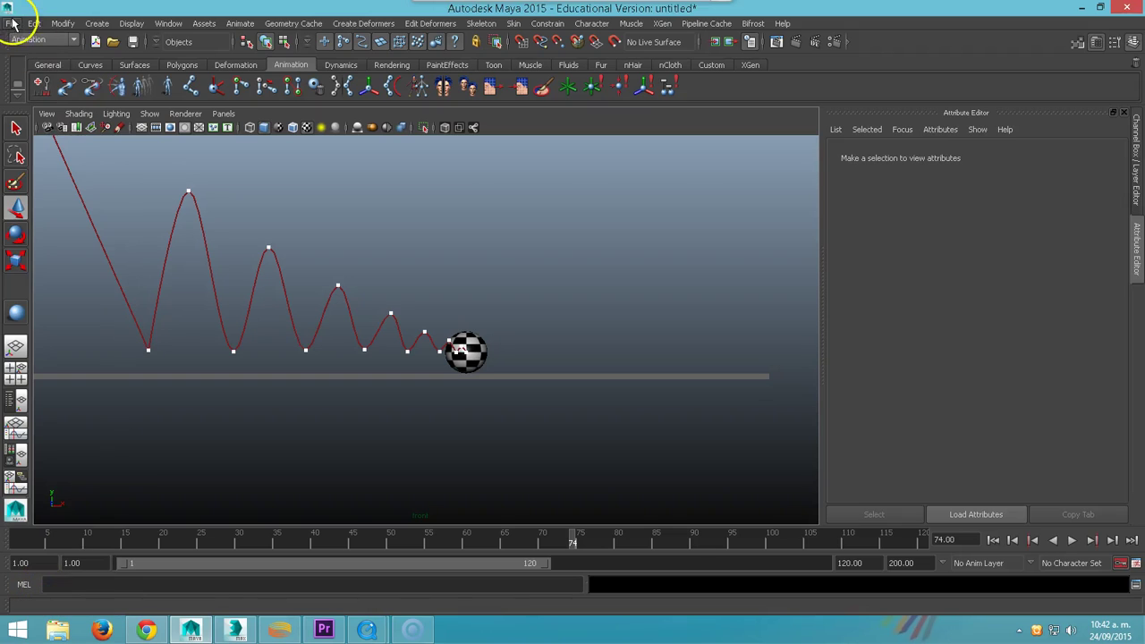
# - Add a new folder under maya projects and make the default folder the current project
pyautogui.click(12, 24)
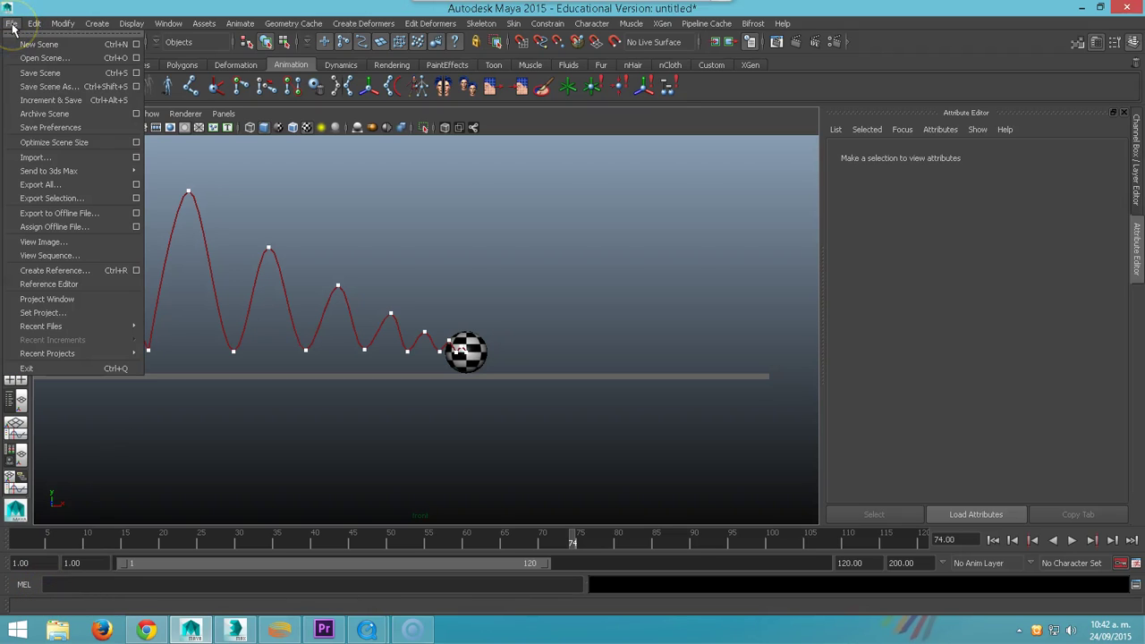
pyautogui.click(39, 315)
pyautogui.write('animación')
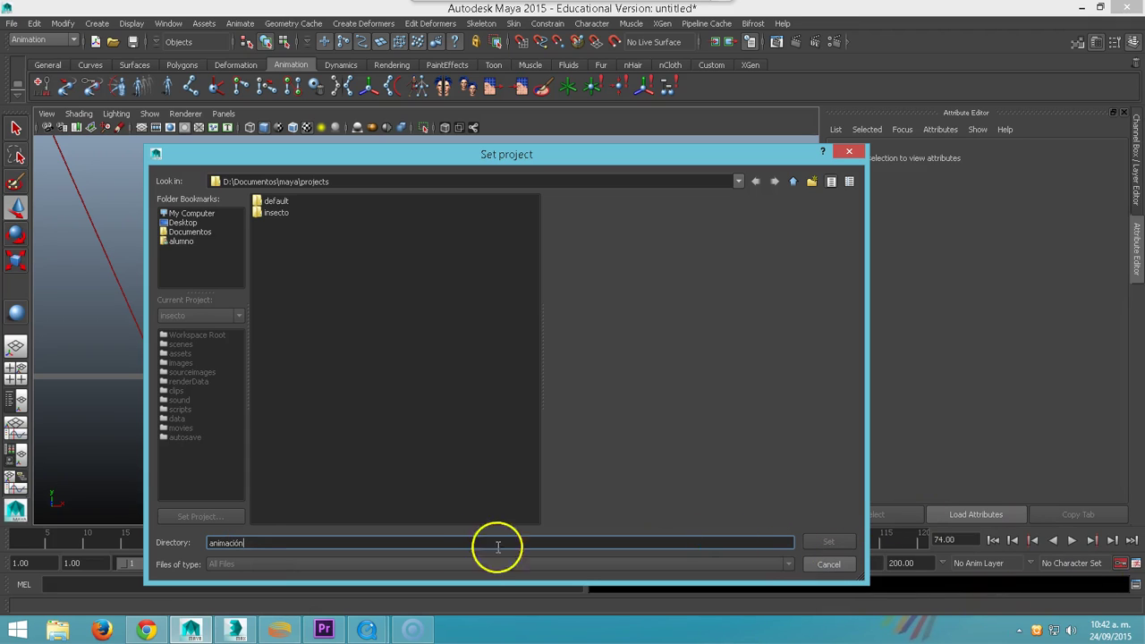
pyautogui.click(812, 182)
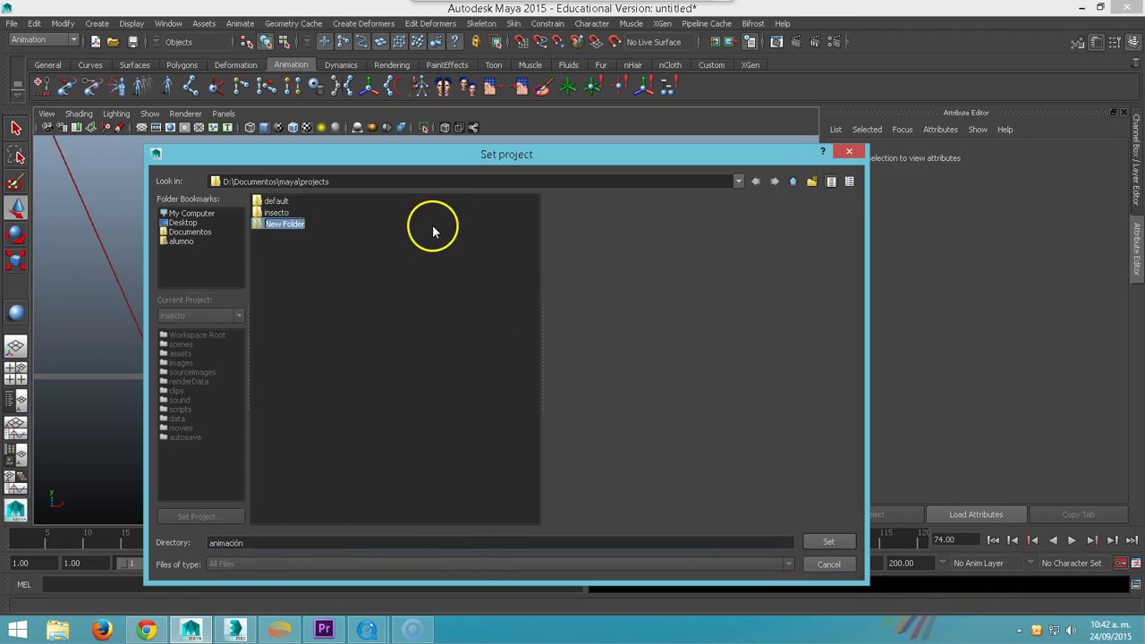
pyautogui.click(271, 201)
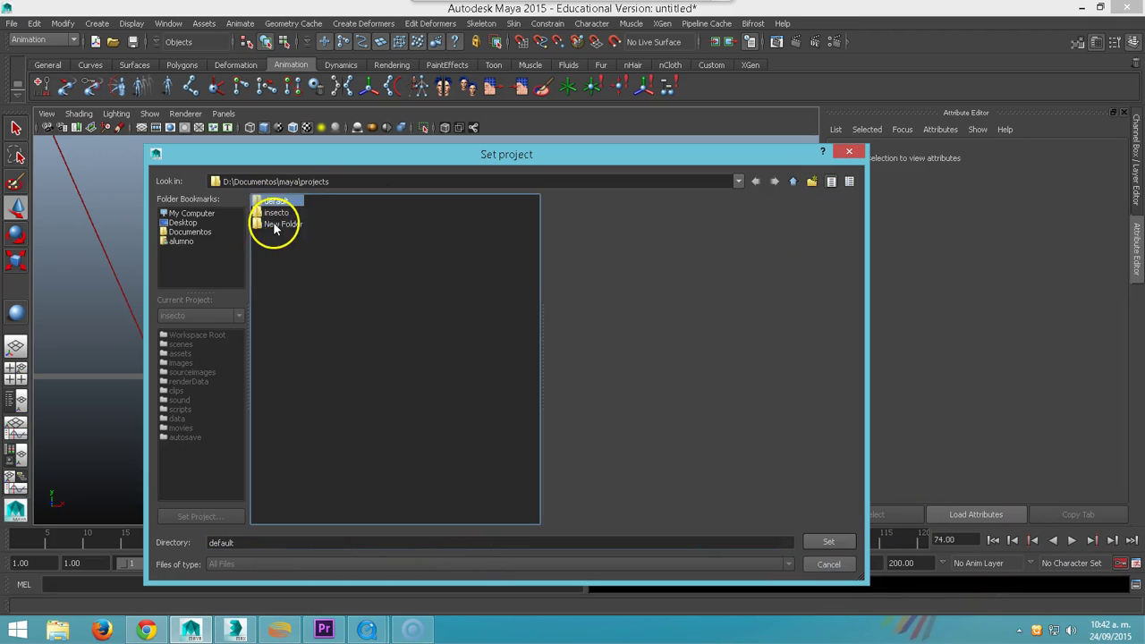
pyautogui.doubleClick(221, 542)
pyautogui.write('anim')
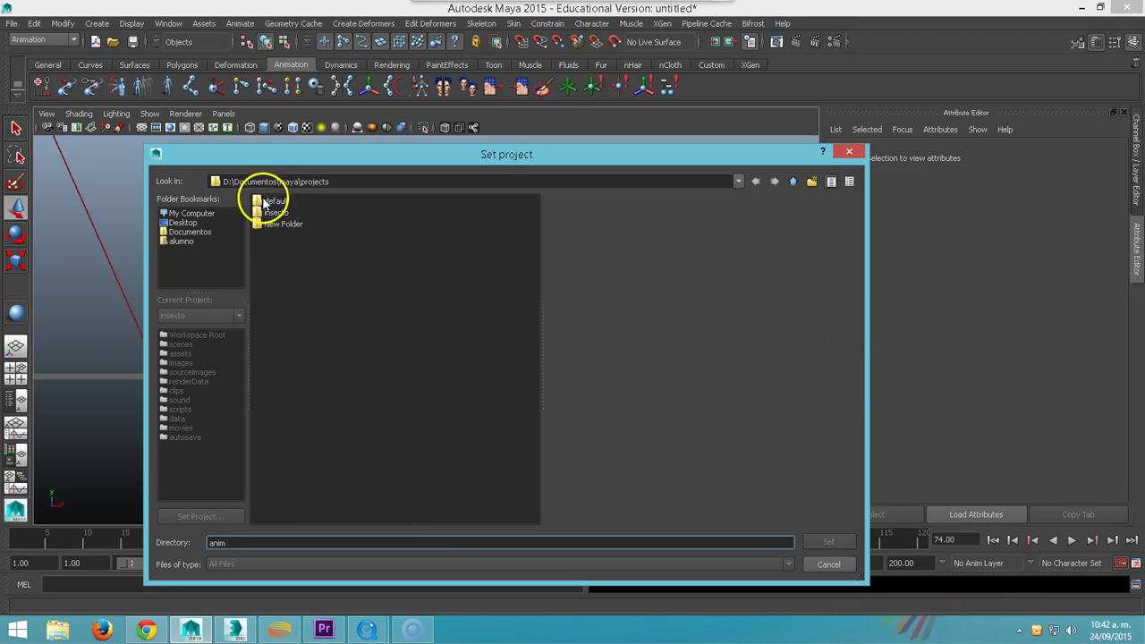
pyautogui.click(270, 200)
pyautogui.click(825, 542)
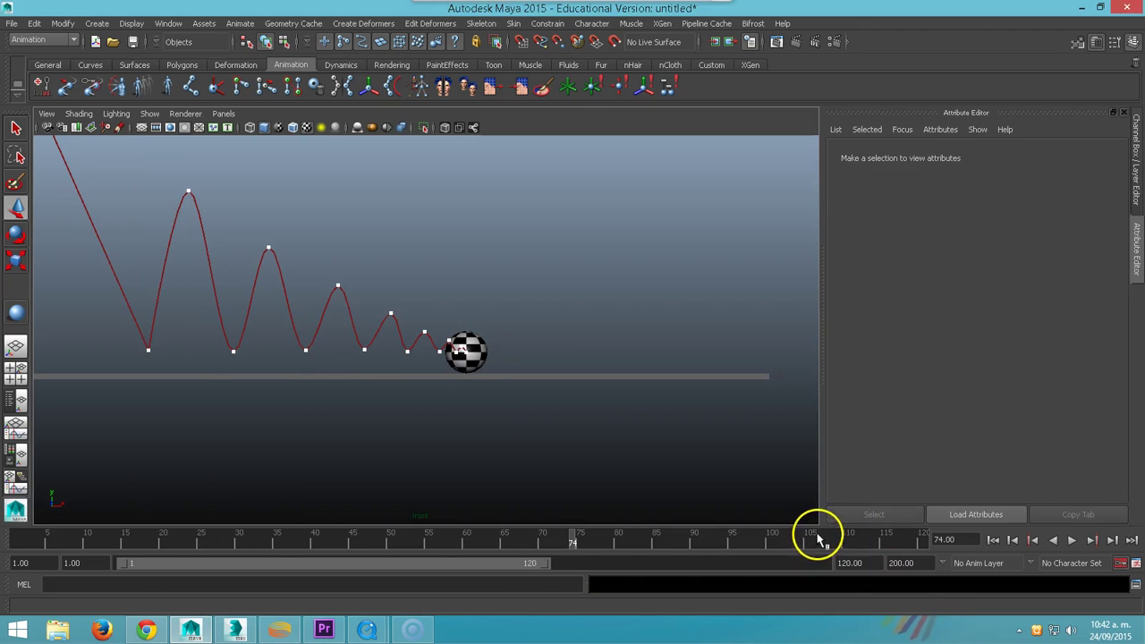
# - Start a new scene without saving the ball scene, in the four-view layout with the front grid shown
pyautogui.click(13, 25)
pyautogui.click(25, 40)
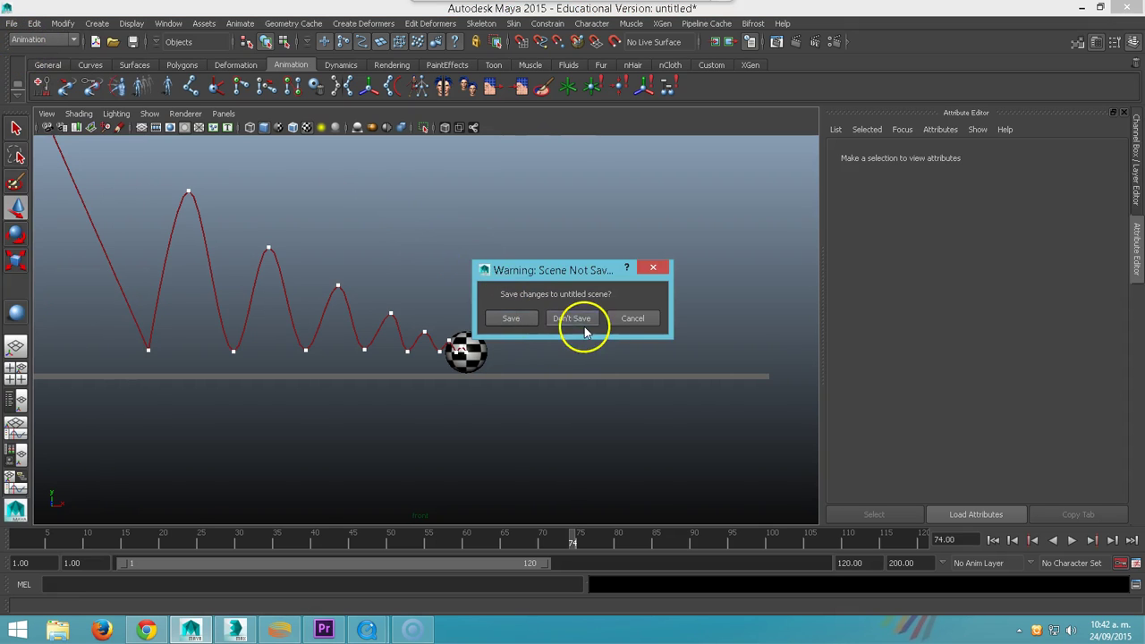
pyautogui.click(572, 318)
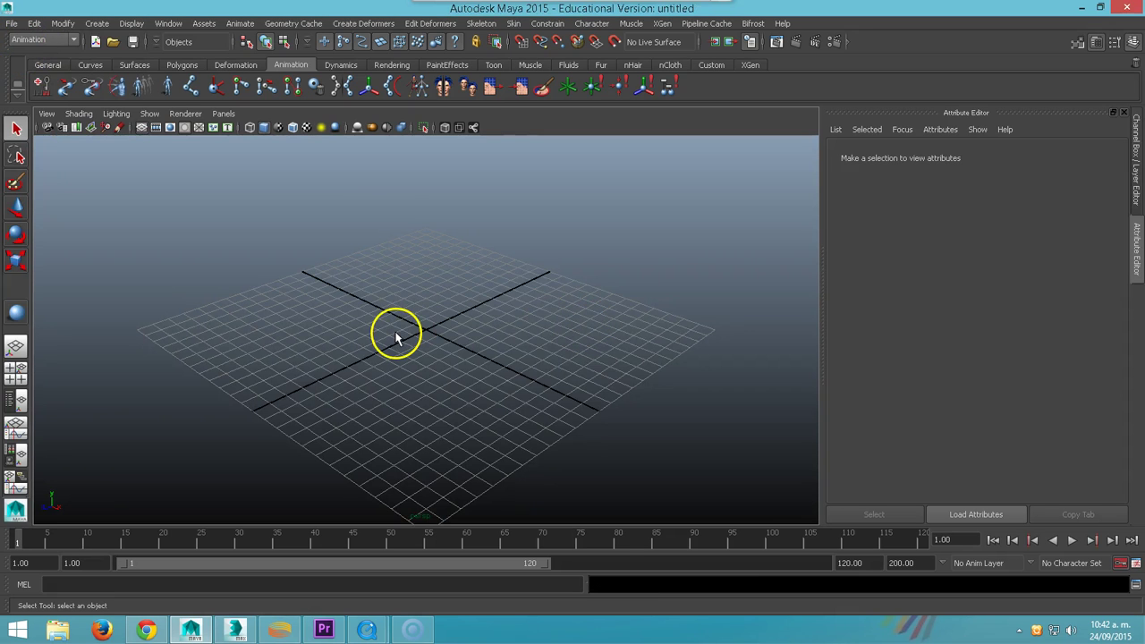
pyautogui.press('space')
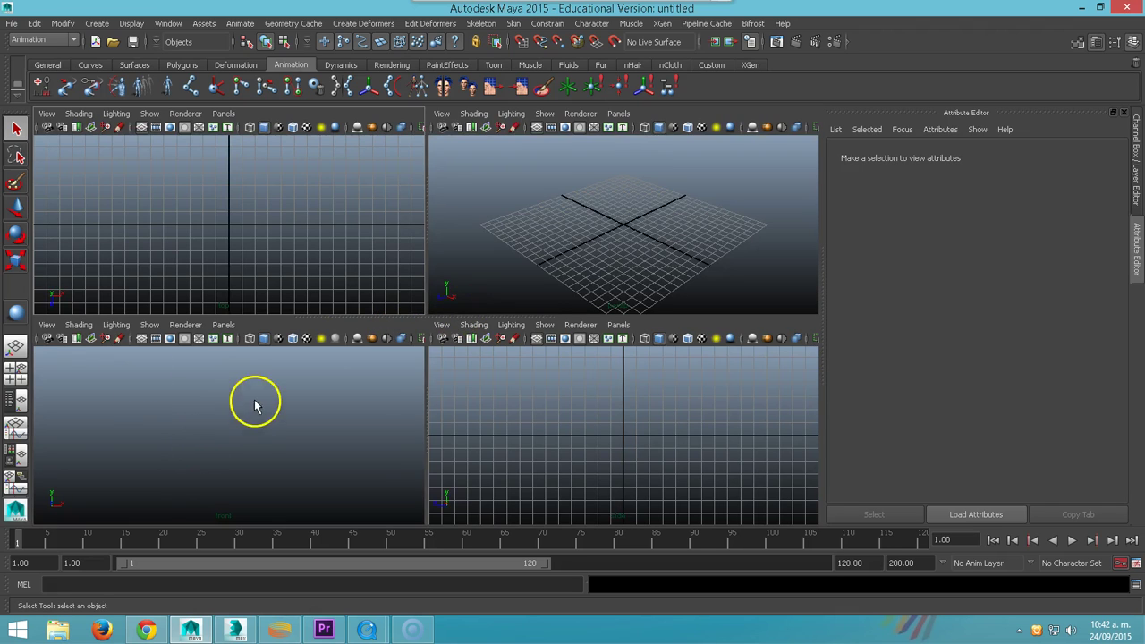
pyautogui.click(142, 341)
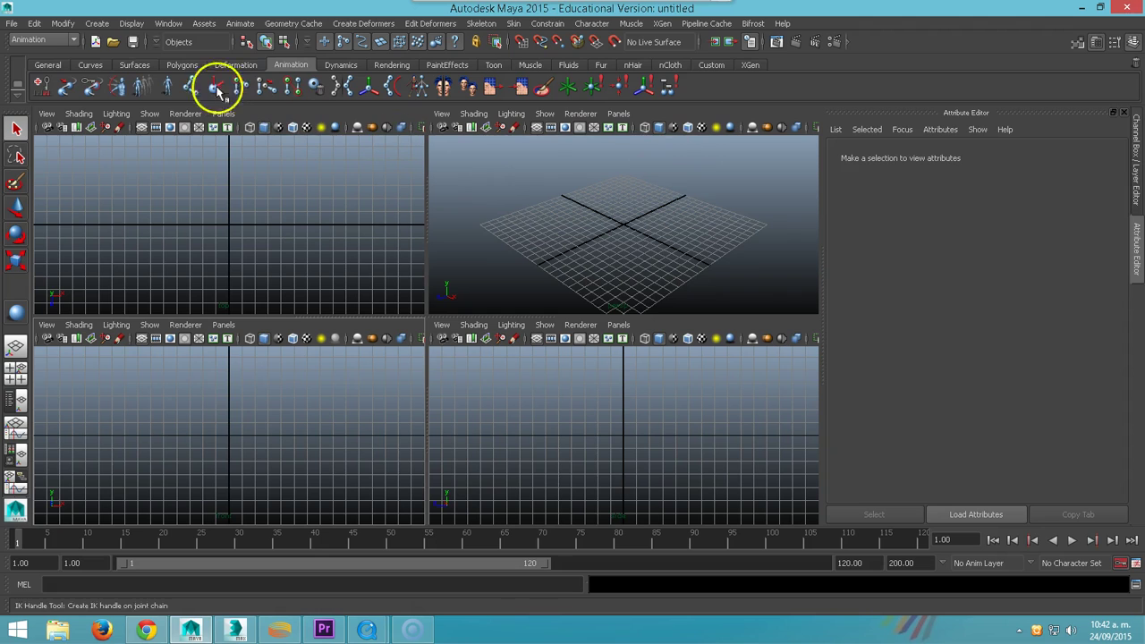
# - Switch to the Polygons menu set and pick the NURBS cube from the Surfaces shelf
pyautogui.click(45, 41)
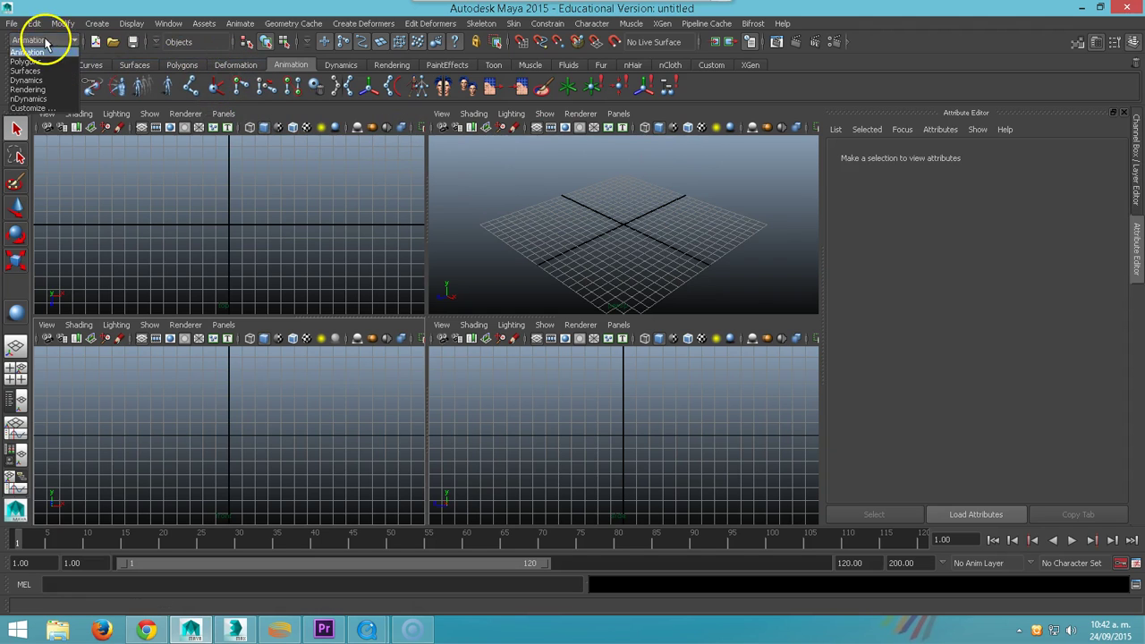
pyautogui.click(40, 67)
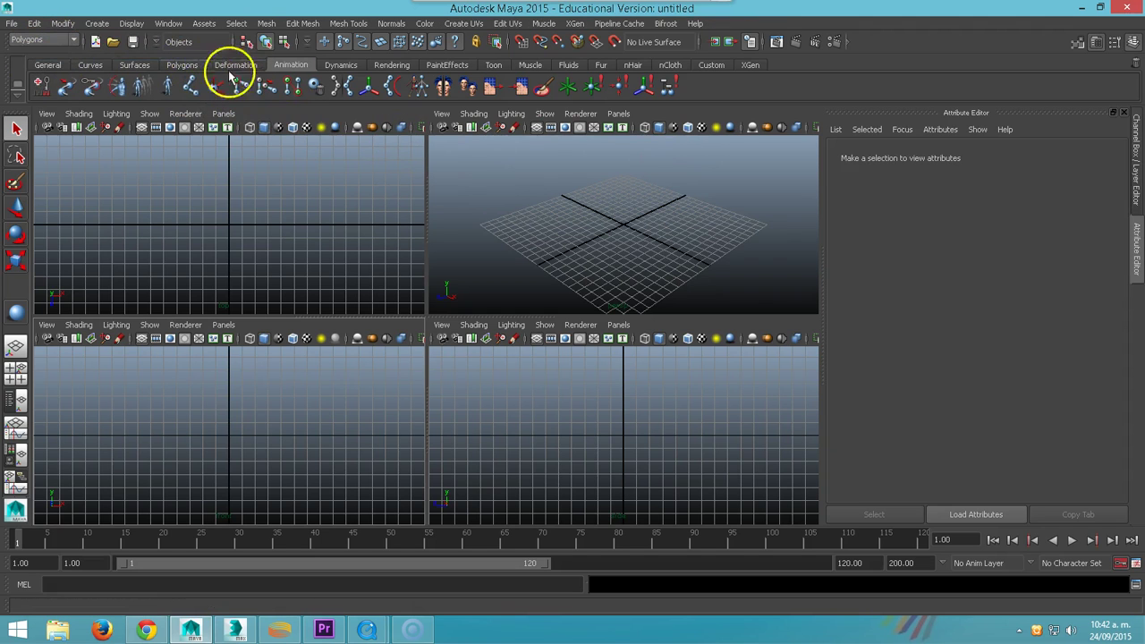
pyautogui.click(134, 66)
pyautogui.click(70, 85)
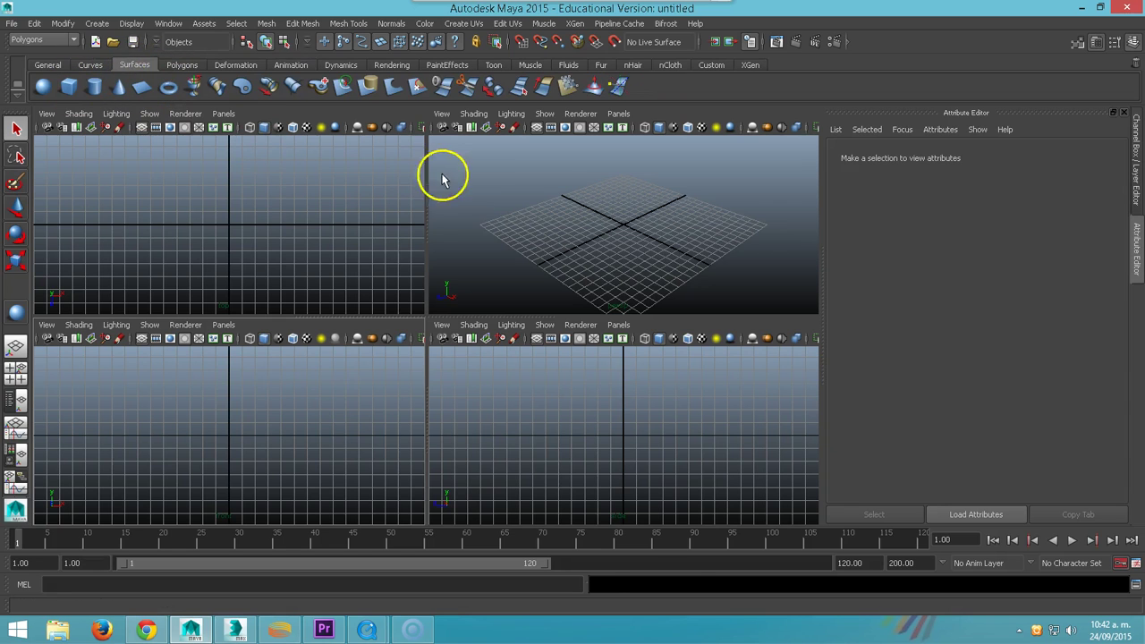
# - Draw a thin flat NURBS cube as the floor and add a small NURBS sphere raised above it
pyautogui.moveTo(72, 167); pyautogui.dragTo(374, 263)
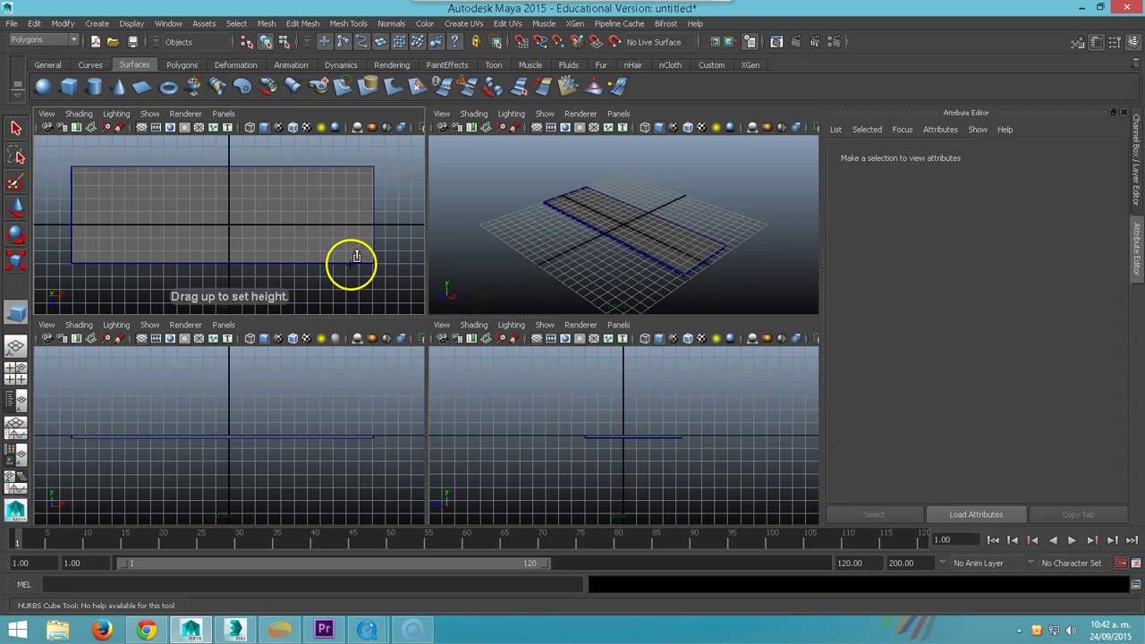
pyautogui.click(357, 255)
pyautogui.click(43, 86)
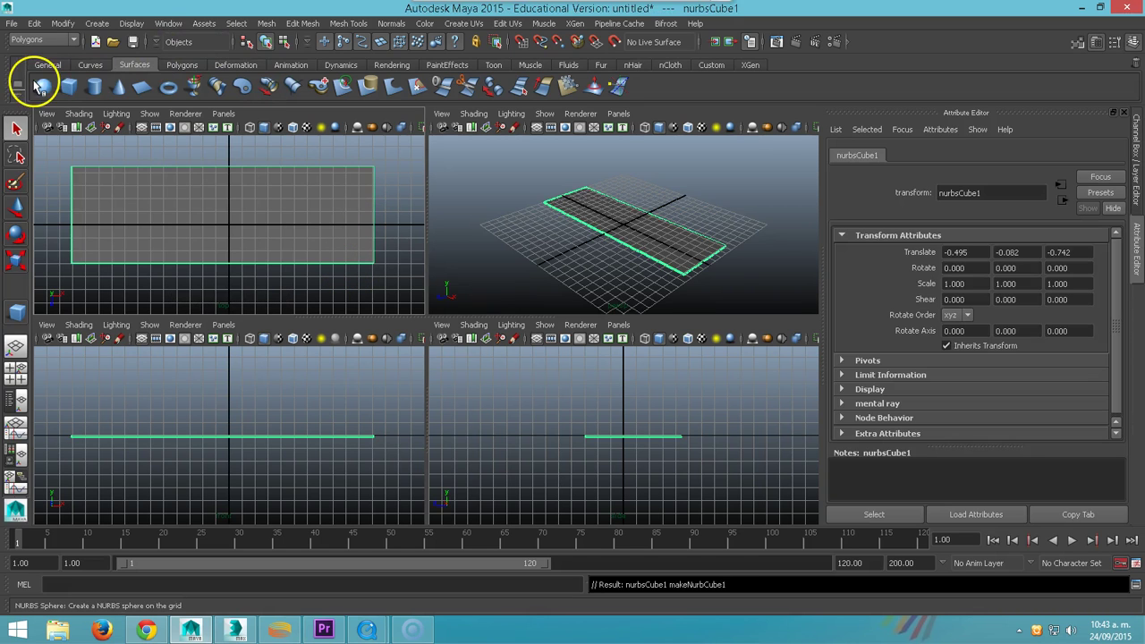
pyautogui.moveTo(89, 208); pyautogui.dragTo(97, 209)
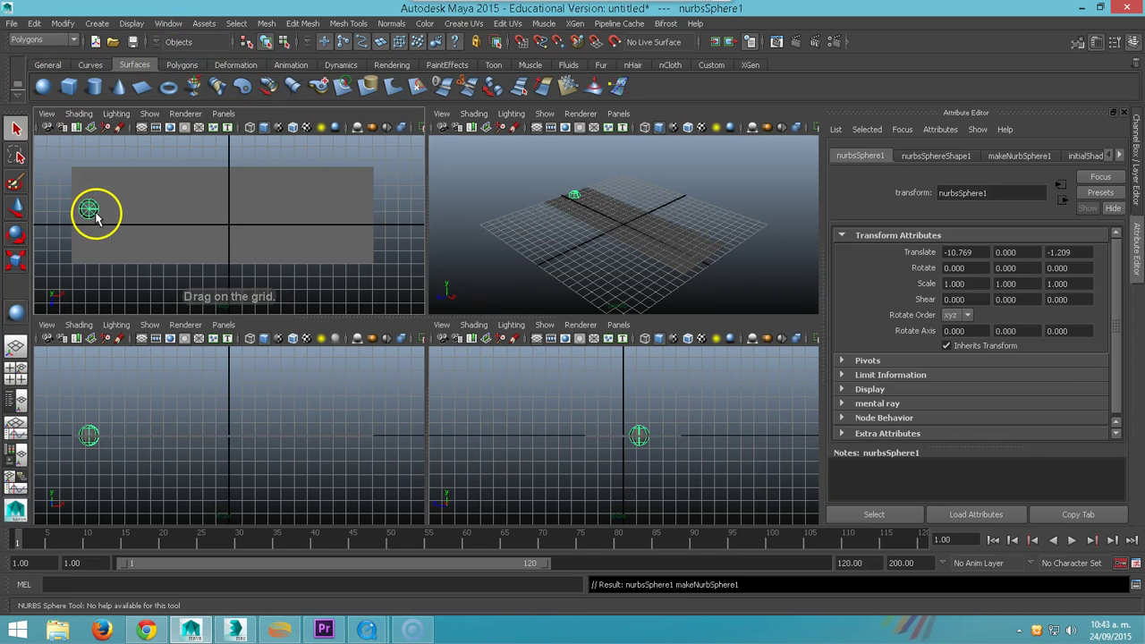
pyautogui.press('w')
pyautogui.moveTo(86, 416); pyautogui.dragTo(87, 405)
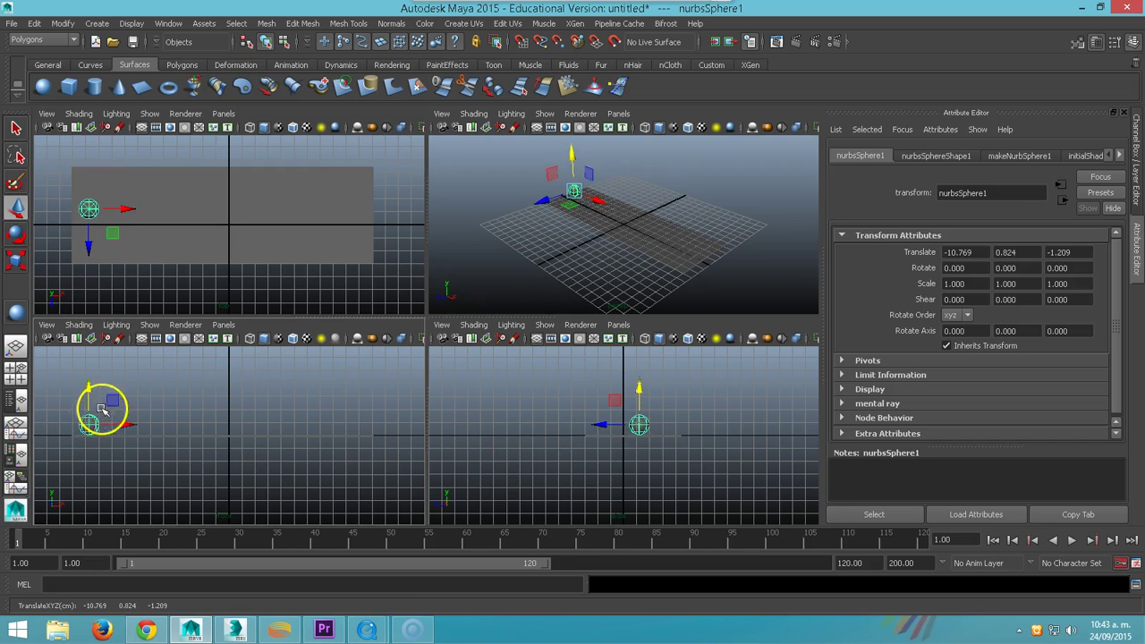
pyautogui.click(164, 426)
# - Maximize the front view with its grid hidden and rest the sphere on the floor slab
pyautogui.press('space')
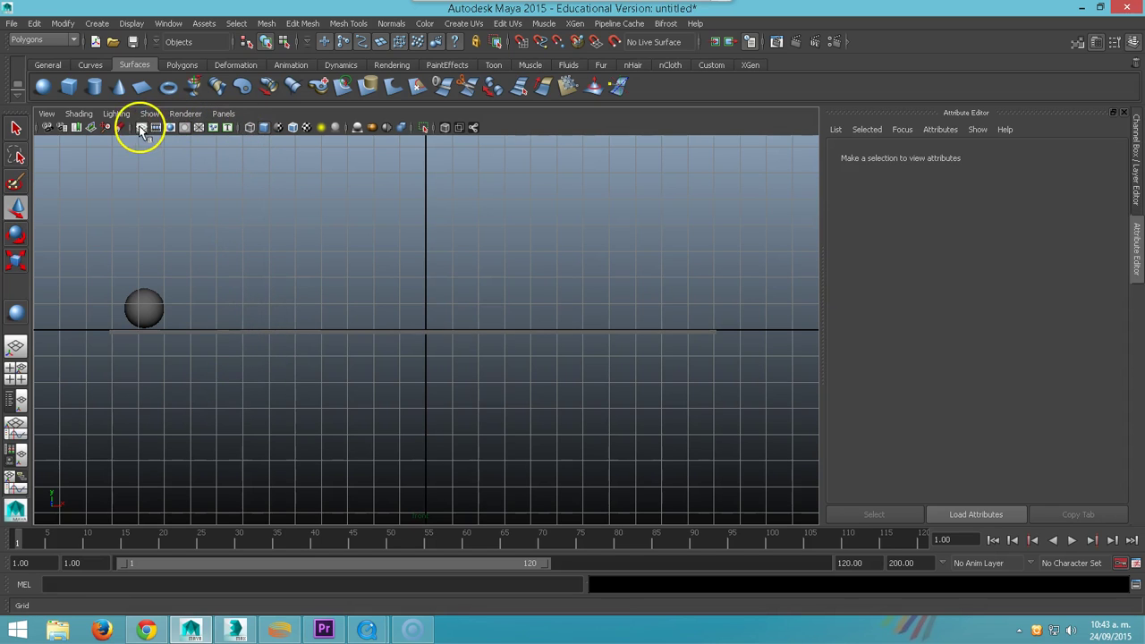
pyautogui.click(141, 127)
pyautogui.moveTo(274, 299)
pyautogui.keyDown('alt'); pyautogui.mouseDown(button='middle')
pyautogui.moveTo(317, 361)
pyautogui.moveTo(322, 340)
pyautogui.mouseUp(button='middle'); pyautogui.keyUp('alt')
pyautogui.scroll(2, 322, 340)
pyautogui.click(131, 350)
pyautogui.moveTo(128, 333); pyautogui.dragTo(133, 325)
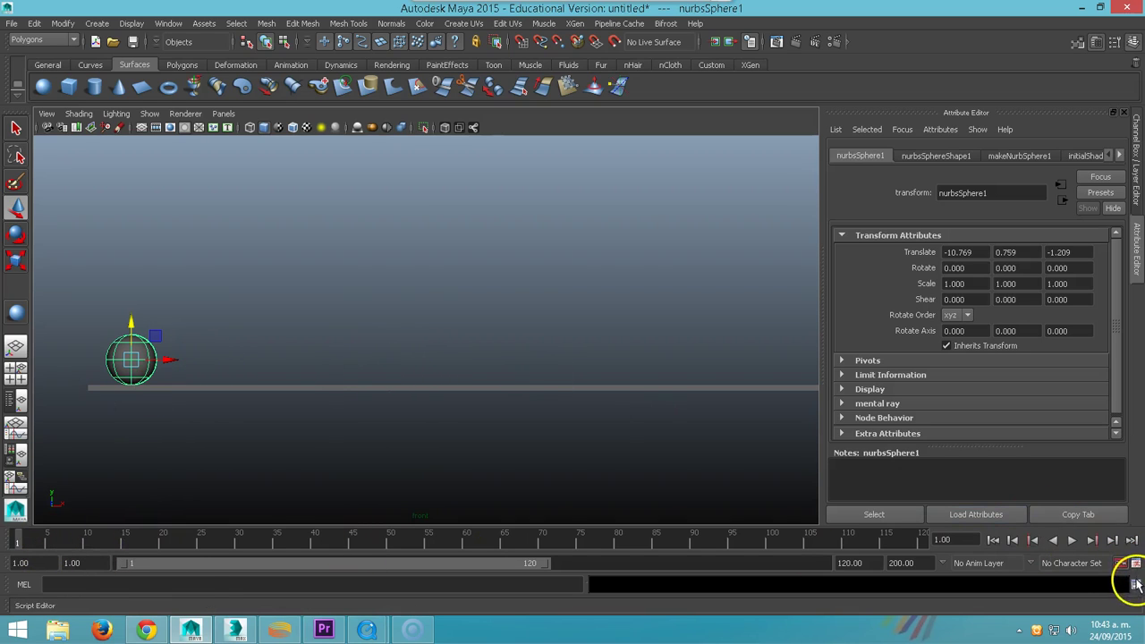
# - Turn on weighted tangents for new animation curves in Preferences
pyautogui.click(1136, 566)
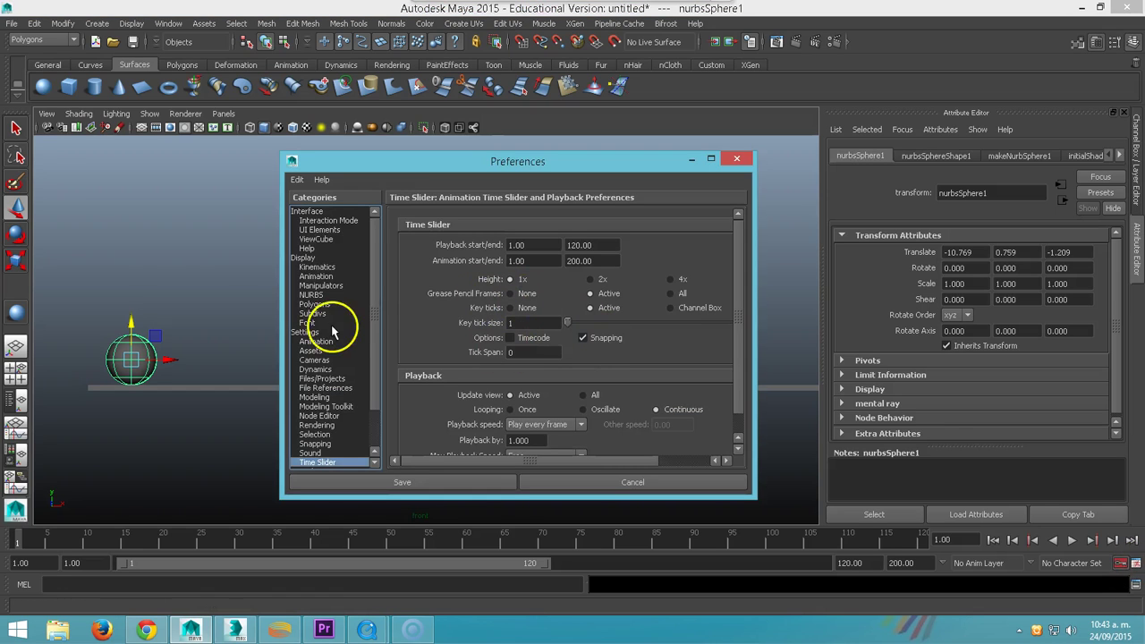
pyautogui.scroll(-2, 369, 358)
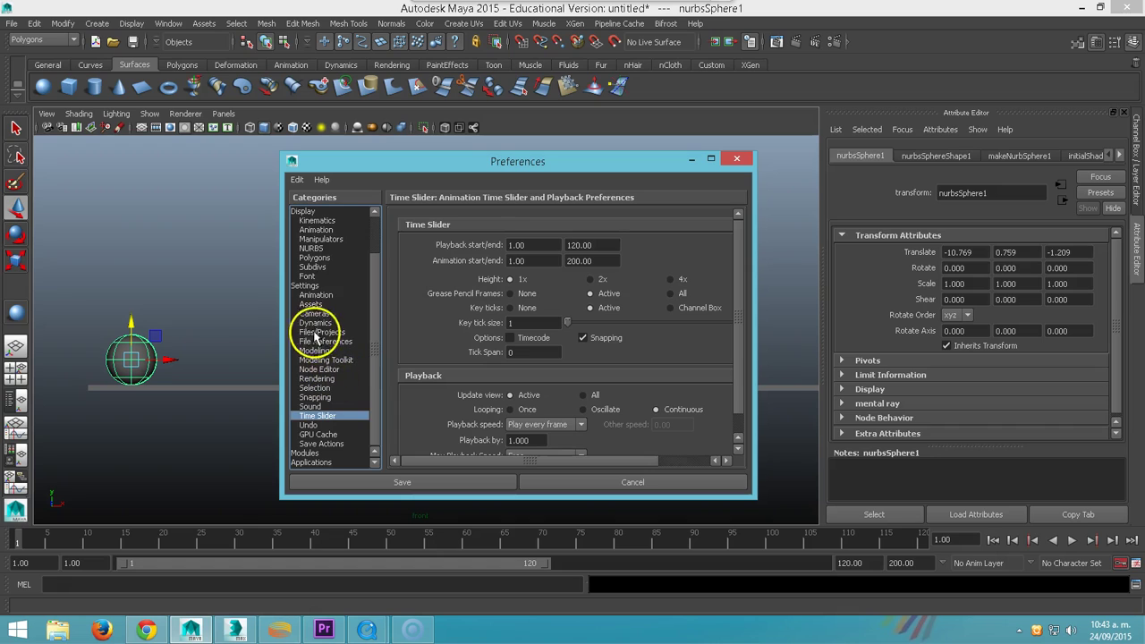
pyautogui.click(315, 296)
pyautogui.click(510, 354)
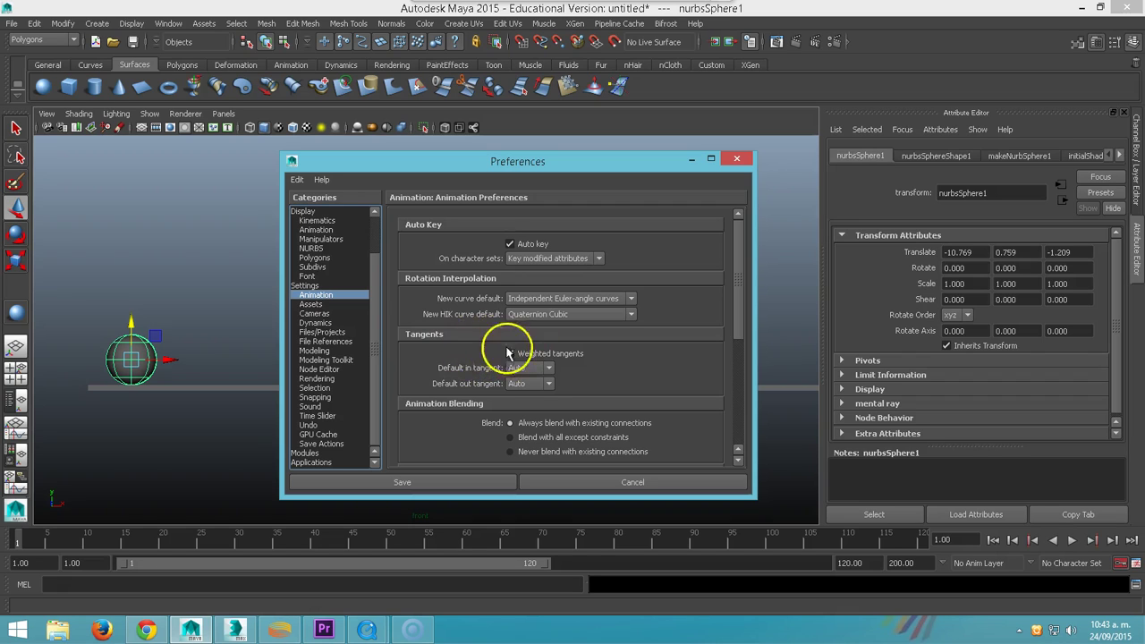
pyautogui.moveTo(373, 327); pyautogui.dragTo(333, 287)
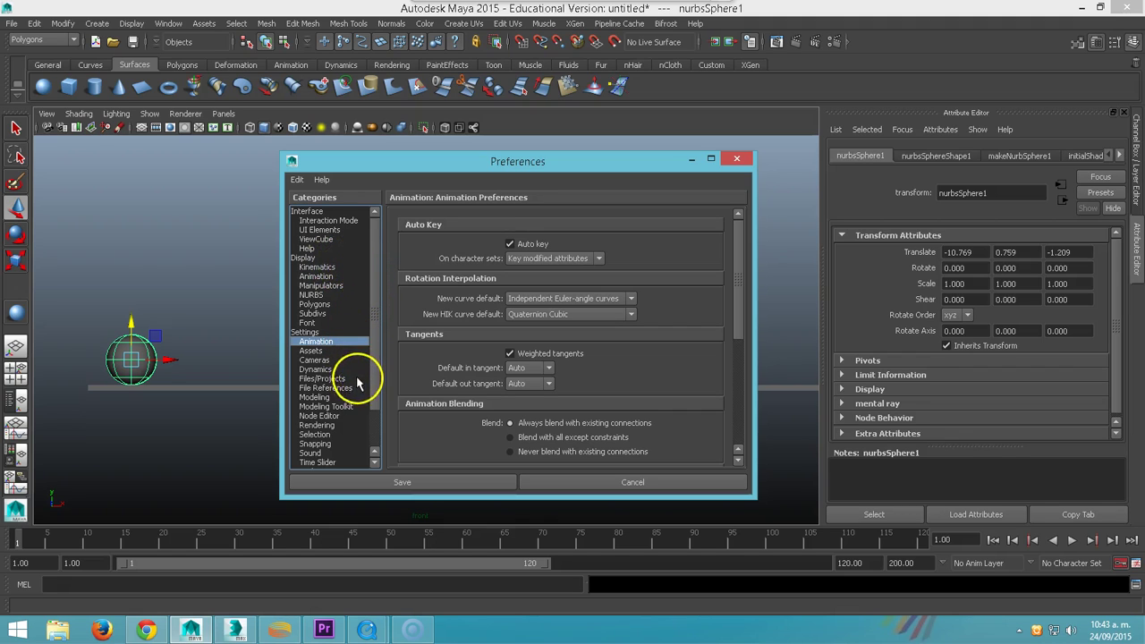
pyautogui.click(324, 463)
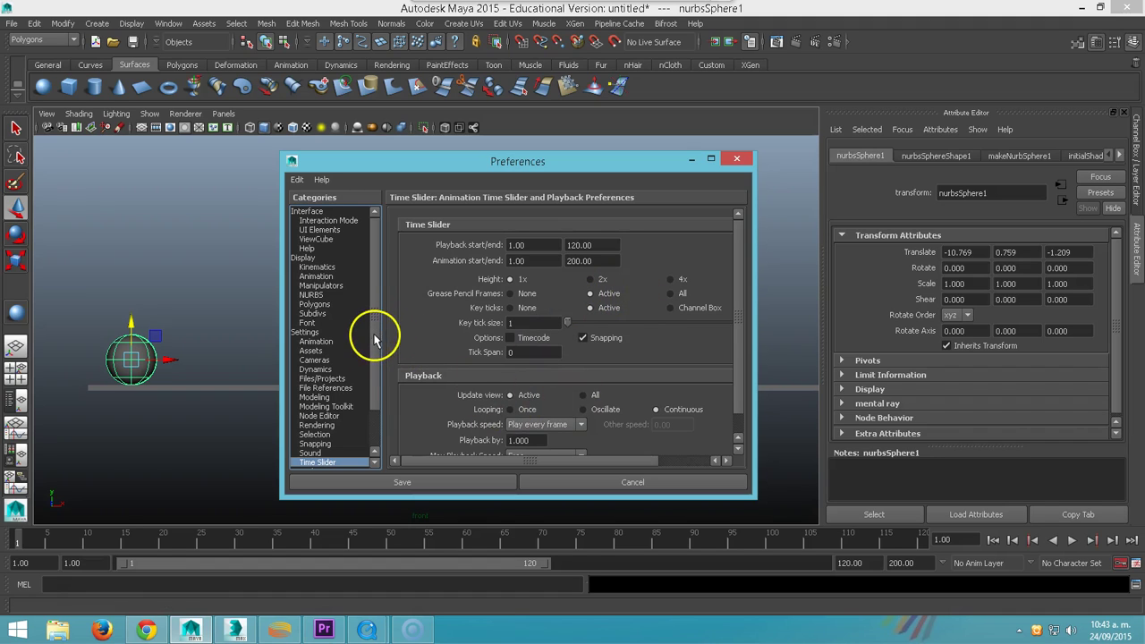
# - Set time units to Film (24 fps), save the preferences, and raise the sphere high above the floor
pyautogui.click(307, 332)
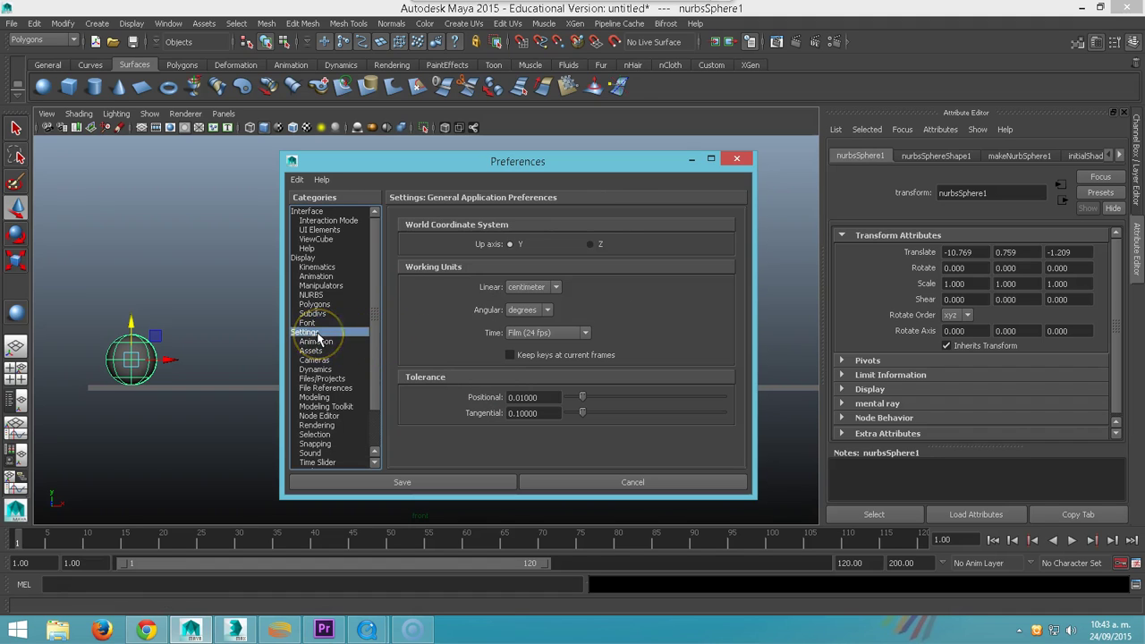
pyautogui.click(542, 334)
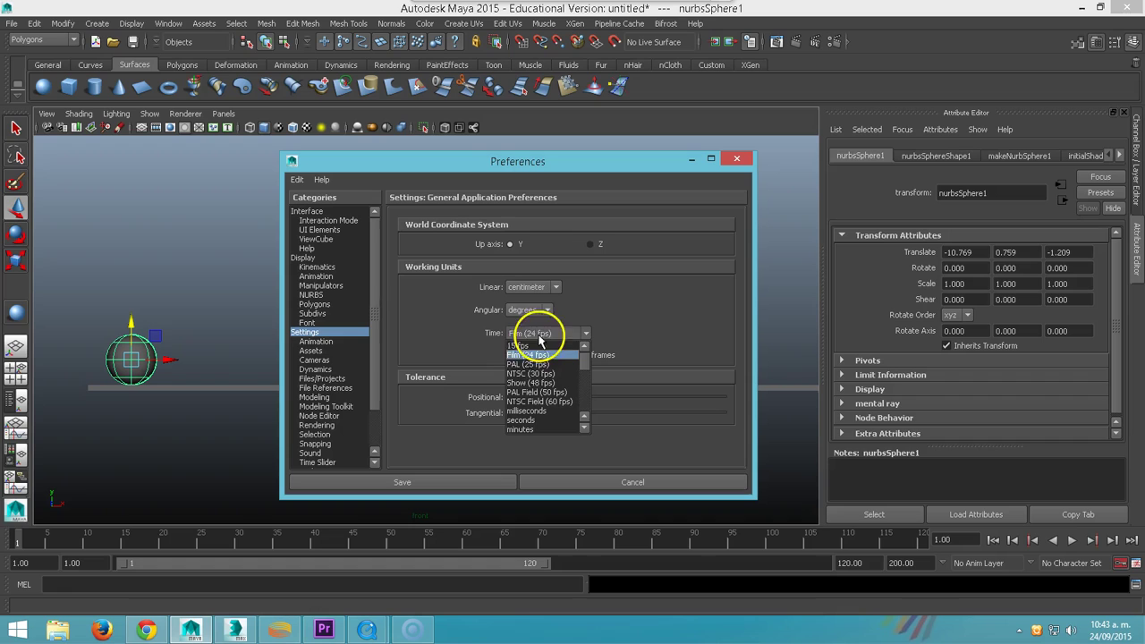
pyautogui.click(541, 356)
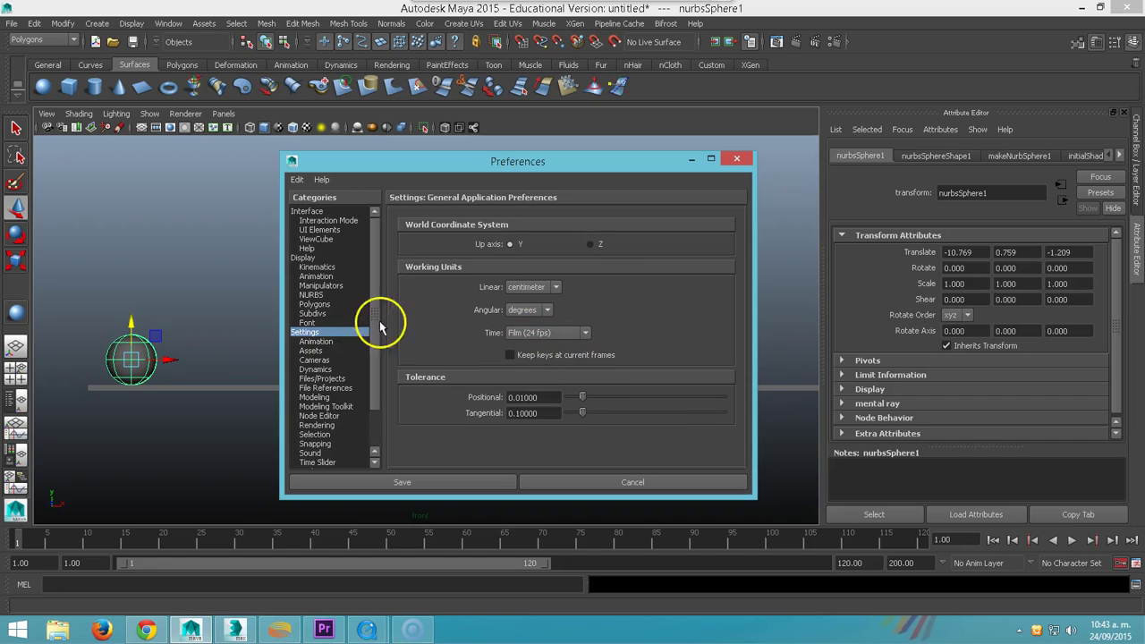
pyautogui.click(747, 165)
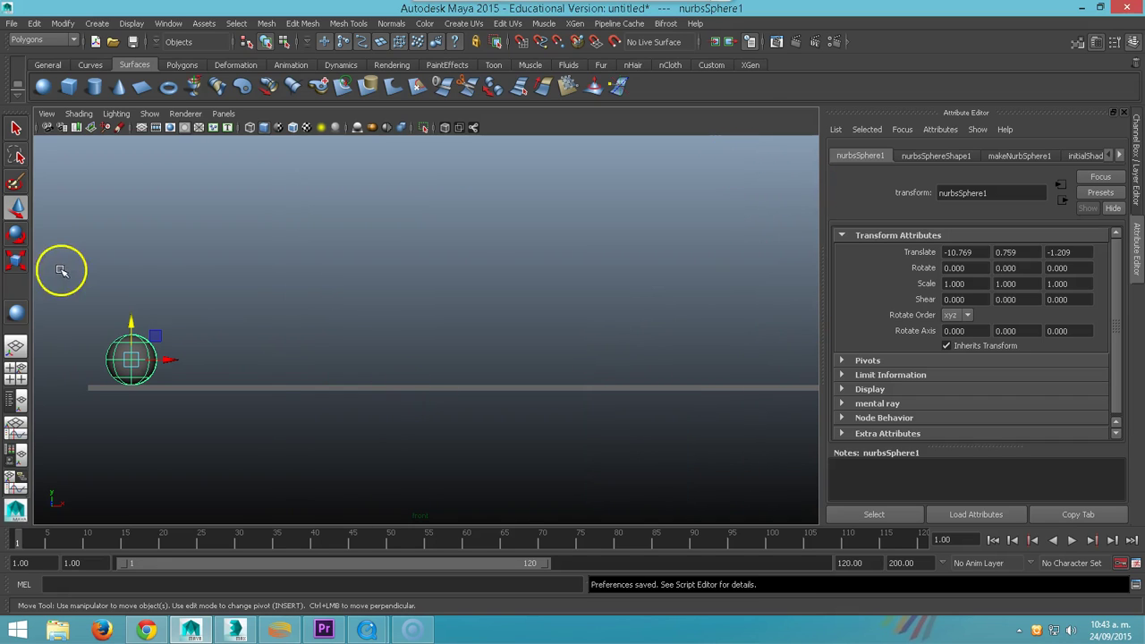
pyautogui.moveTo(128, 327); pyautogui.dragTo(134, 150)
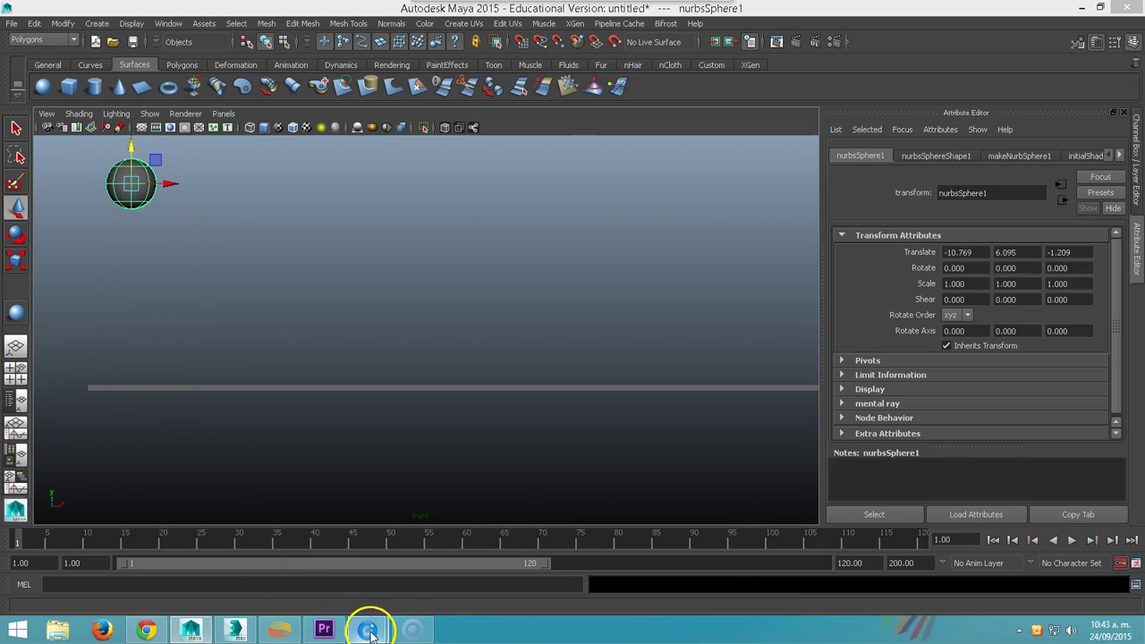
pyautogui.click(424, 543)
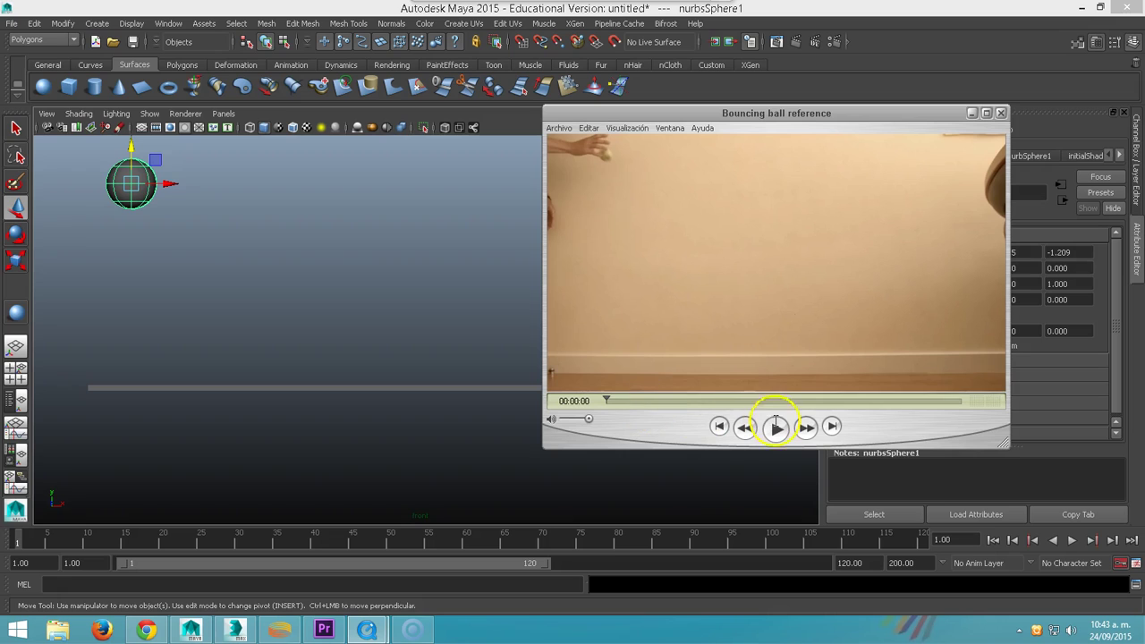
pyautogui.click(776, 427)
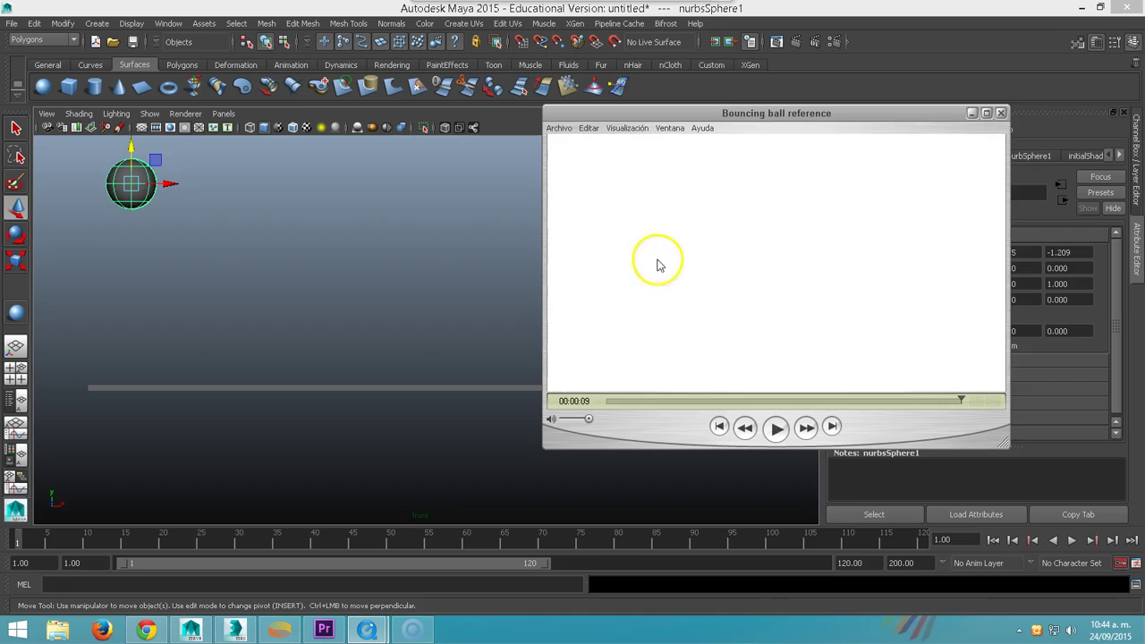
pyautogui.click(971, 115)
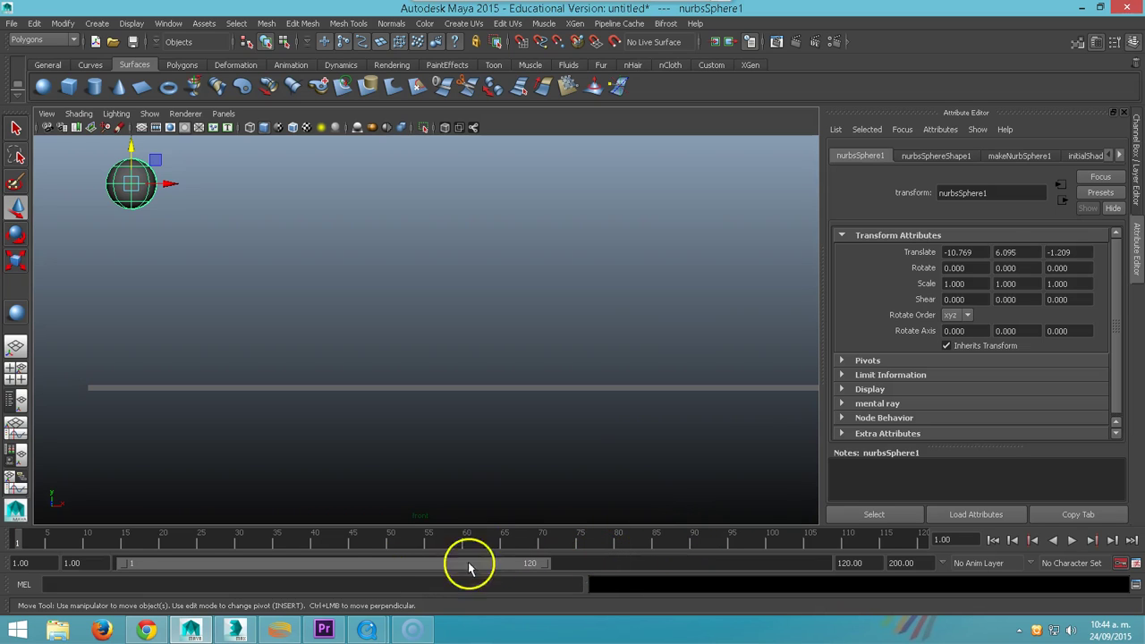
# - Key the raised sphere at frame 1, then drop it onto the floor at frame 10
pyautogui.press('s')
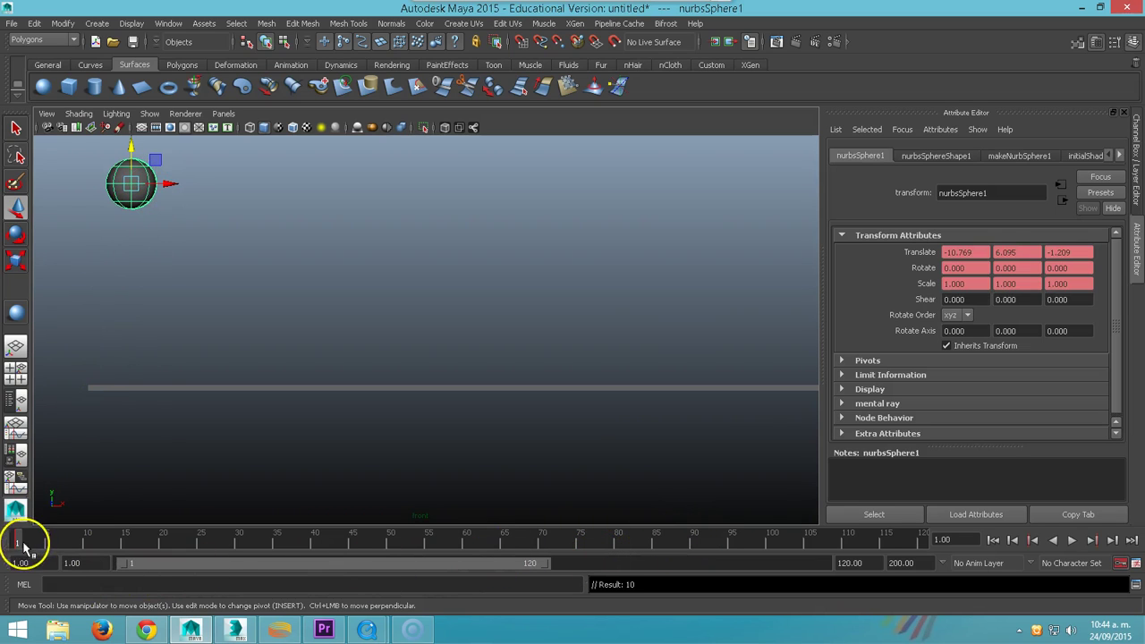
pyautogui.hotkey('alt', 'v')
pyautogui.click(87, 541)
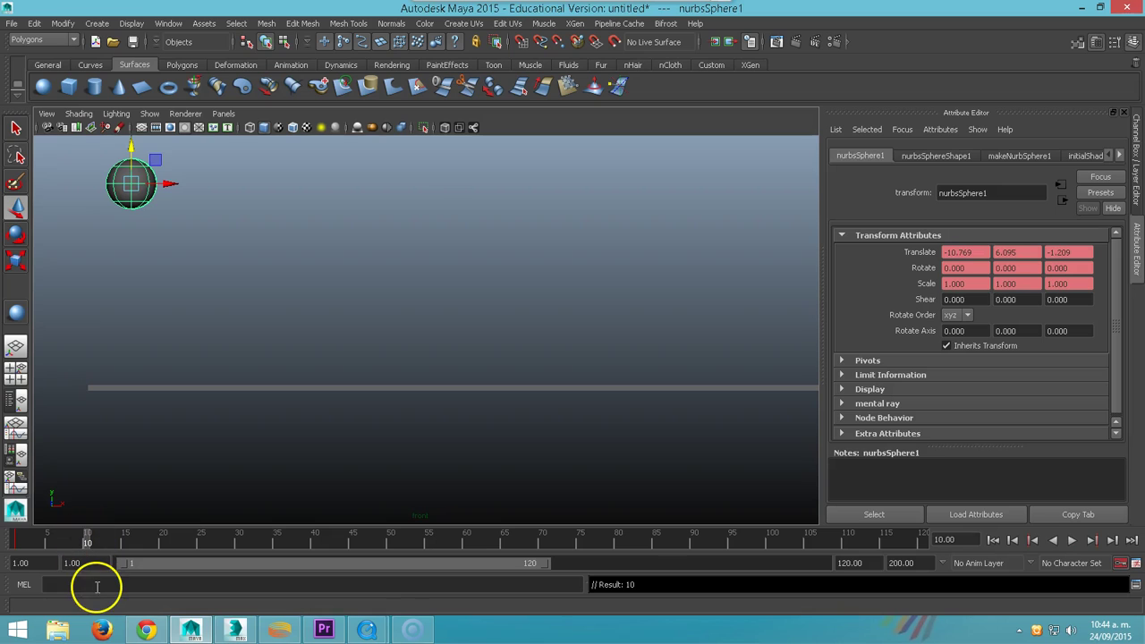
pyautogui.moveTo(131, 177)
pyautogui.mouseDown()
pyautogui.moveTo(130, 338)
pyautogui.moveTo(205, 337)
pyautogui.moveTo(187, 360)
pyautogui.mouseUp()
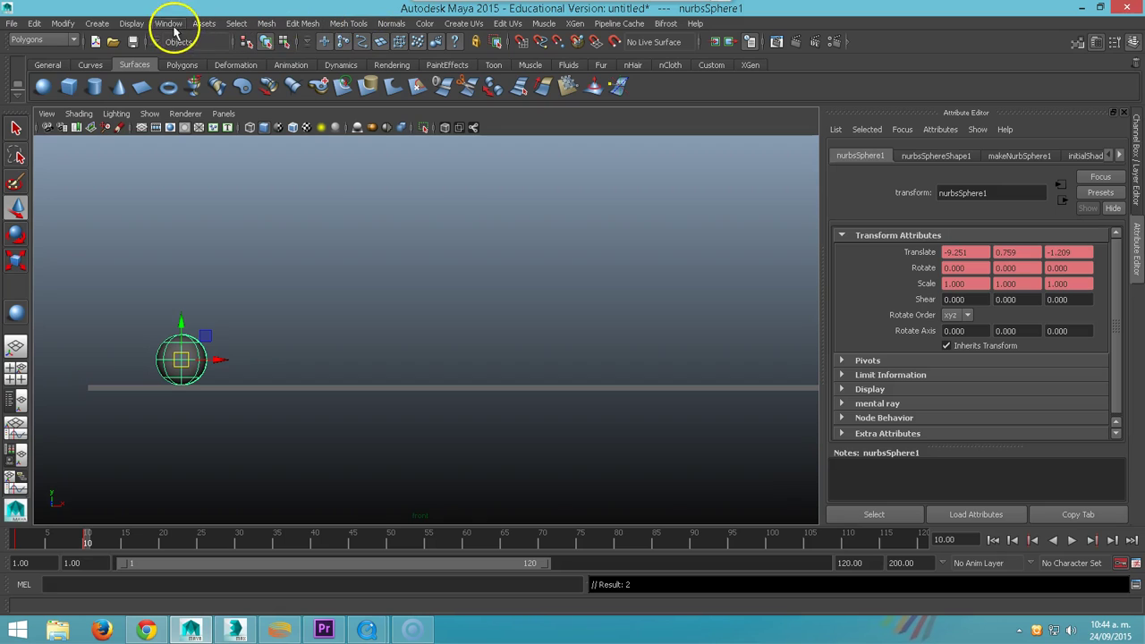
pyautogui.click(45, 40)
# - Switch to the Animation menu set and show an editable motion trail for the sphere
pyautogui.click(27, 52)
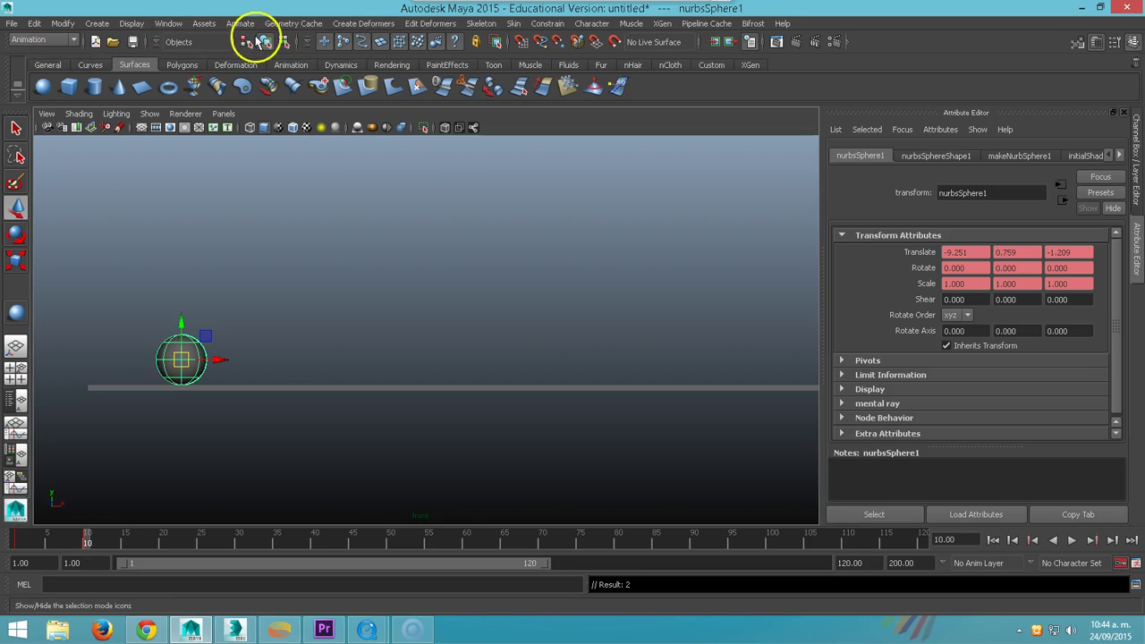
pyautogui.click(239, 23)
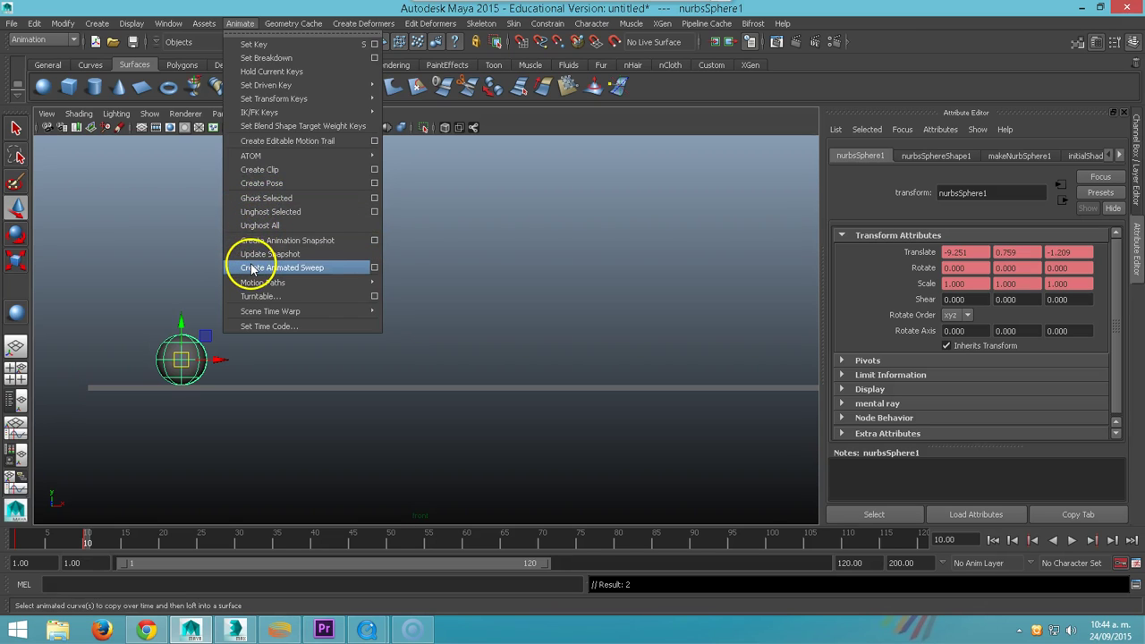
pyautogui.click(298, 143)
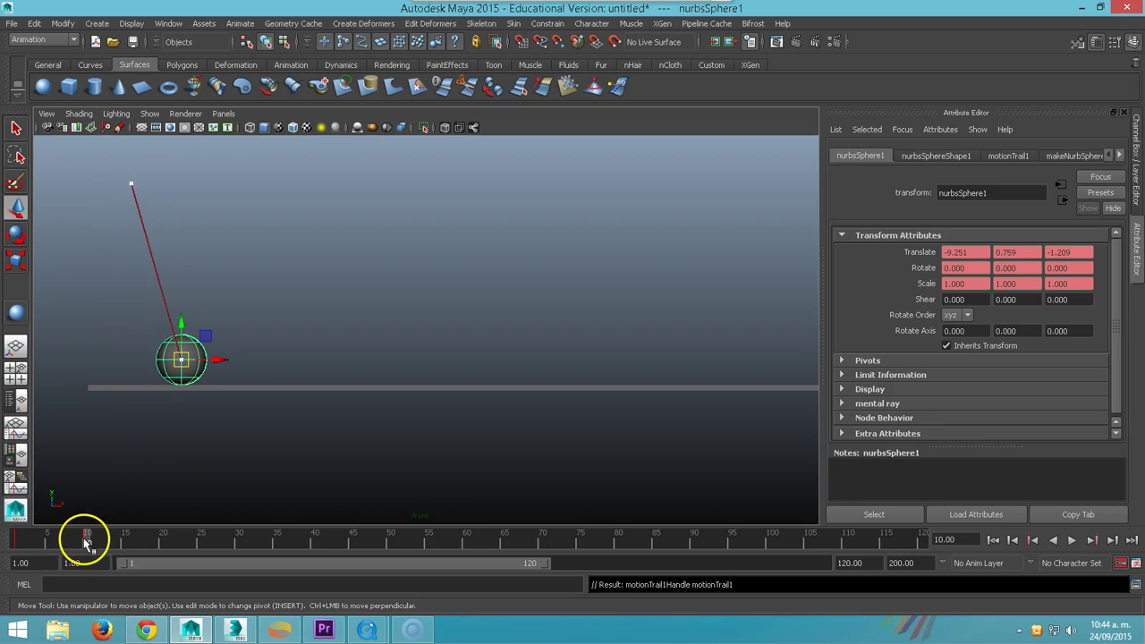
# - Key the first bounce peaking around frame 19 and landing at frame 28, then review the arc
pyautogui.moveTo(87, 541); pyautogui.dragTo(155, 539)
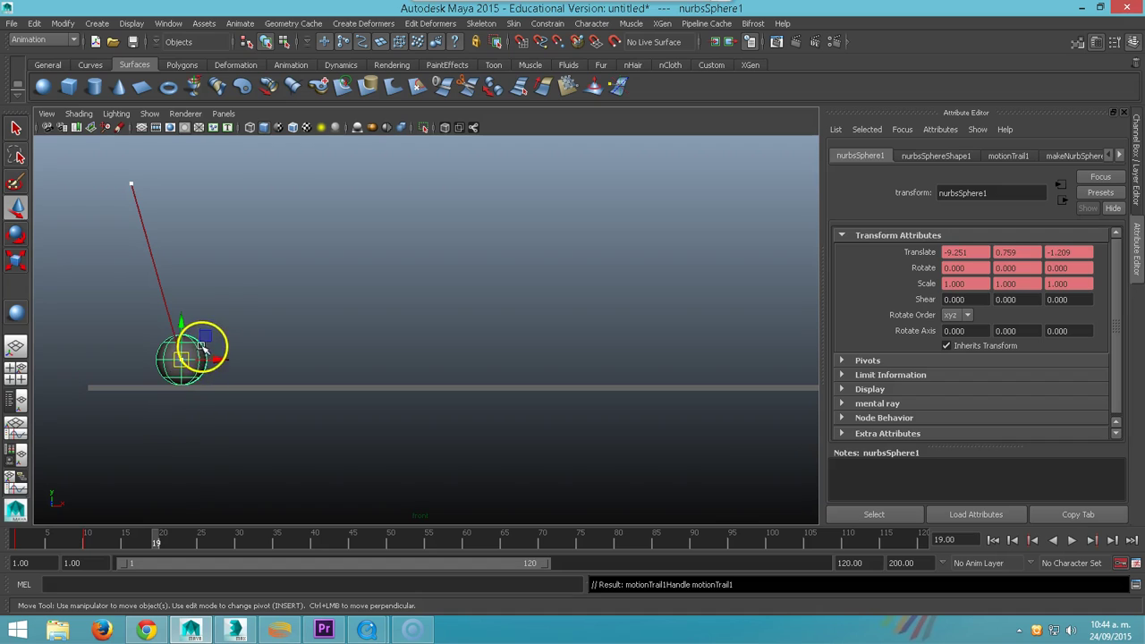
pyautogui.moveTo(189, 351); pyautogui.dragTo(230, 262)
pyautogui.moveTo(157, 543); pyautogui.dragTo(223, 539)
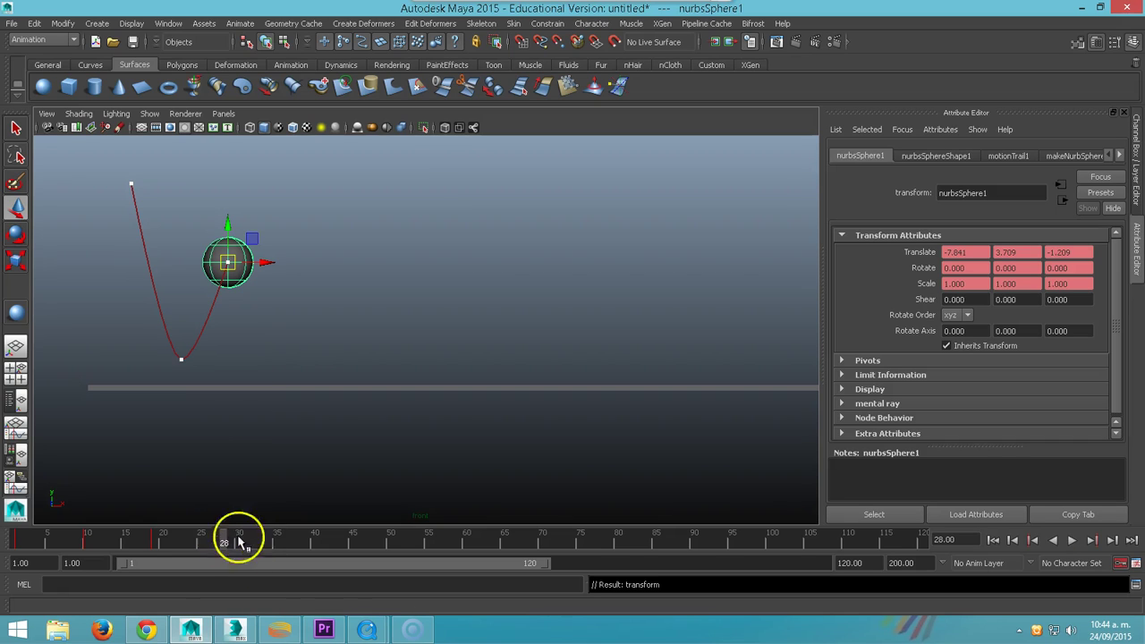
pyautogui.moveTo(228, 262); pyautogui.dragTo(271, 360)
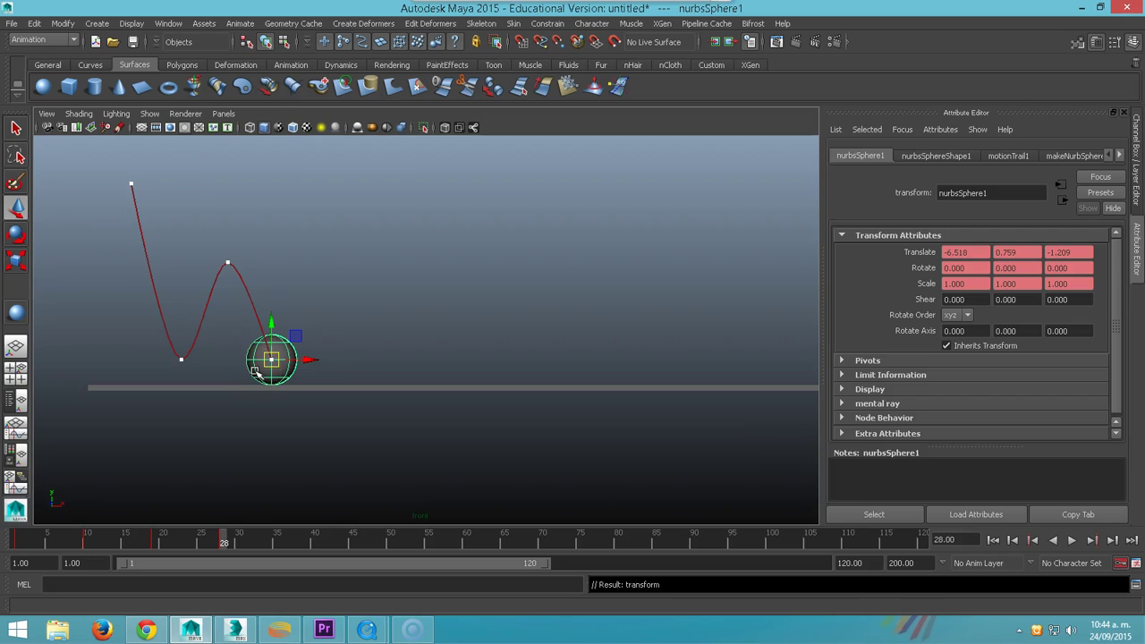
pyautogui.hotkey('alt', ',')
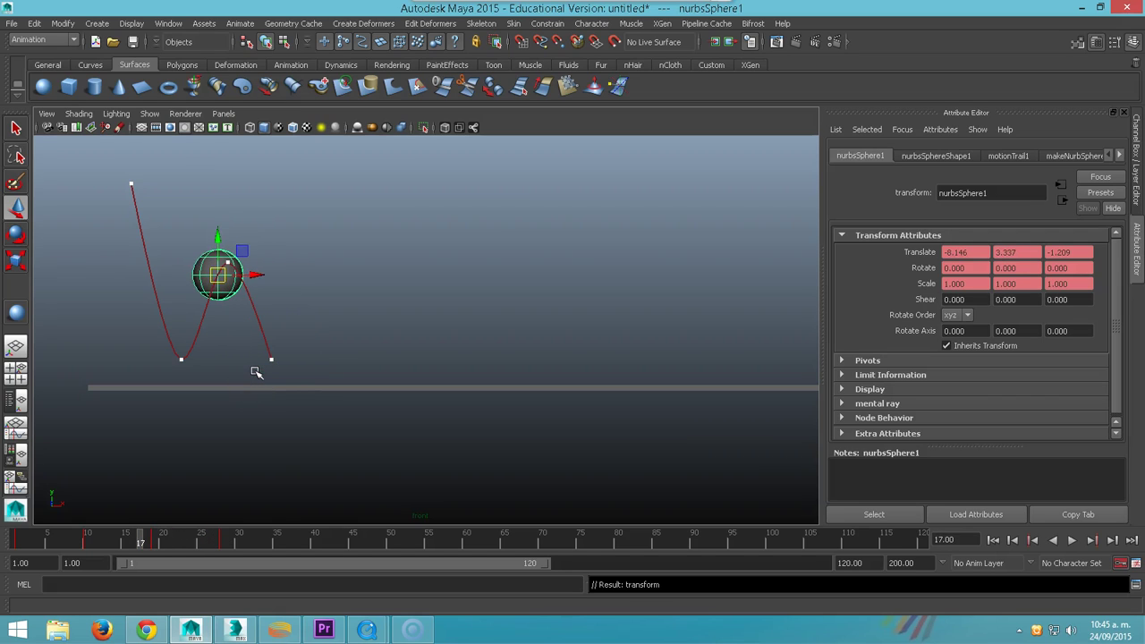
pyautogui.hotkey('alt', '.')
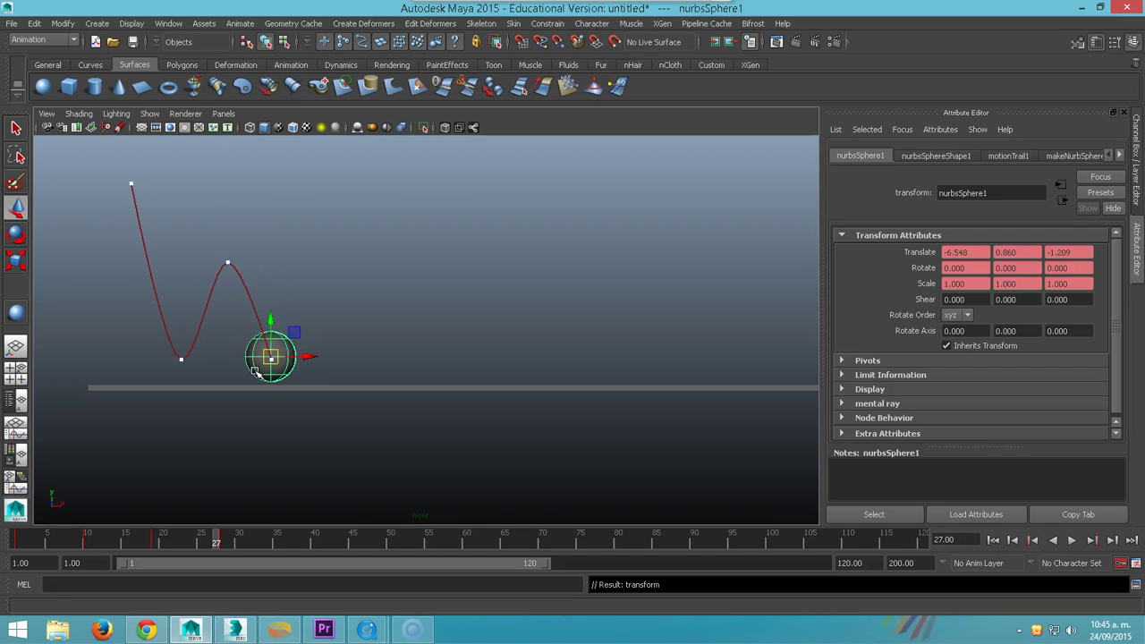
pyautogui.hotkey('alt', ',')
pyautogui.hotkey('alt', ',')
pyautogui.hotkey('alt', ',')
pyautogui.hotkey('alt', ',')
pyautogui.hotkey('alt', ',')
pyautogui.hotkey('alt', ',')
pyautogui.hotkey('alt', ',')
pyautogui.hotkey('alt', ',')
pyautogui.hotkey('alt', ',')
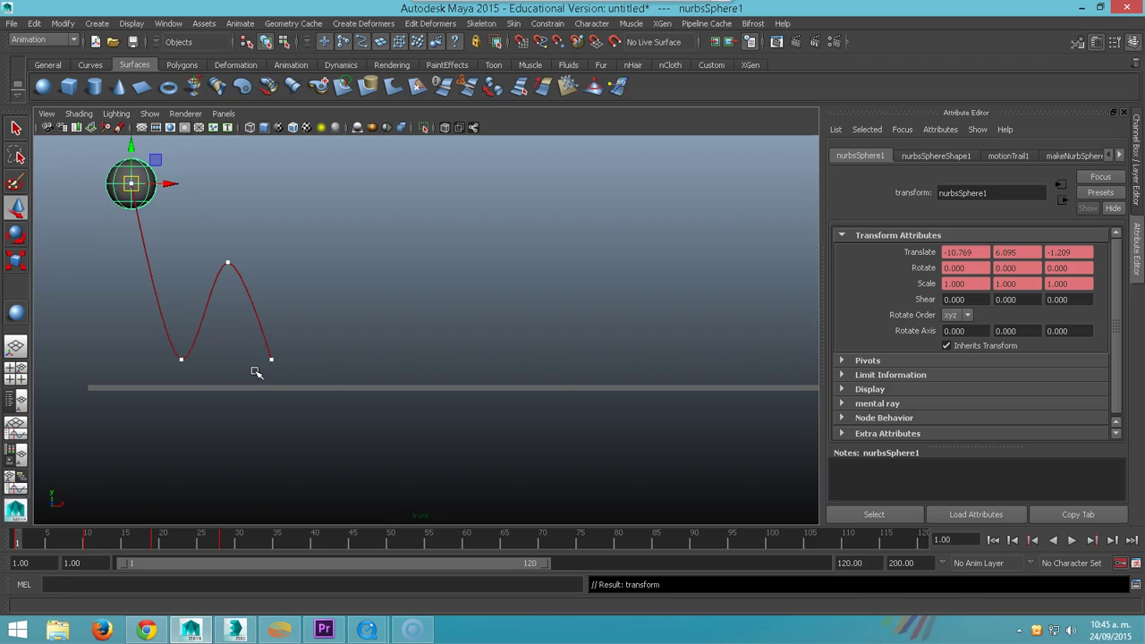
pyautogui.hotkey('alt', '.')
pyautogui.hotkey('alt', '.')
pyautogui.hotkey('alt', '.')
pyautogui.hotkey('alt', '.')
pyautogui.hotkey('alt', '.')
pyautogui.hotkey('alt', '.')
pyautogui.hotkey('alt', '.')
pyautogui.hotkey('alt', '.')
pyautogui.hotkey('alt', '.')
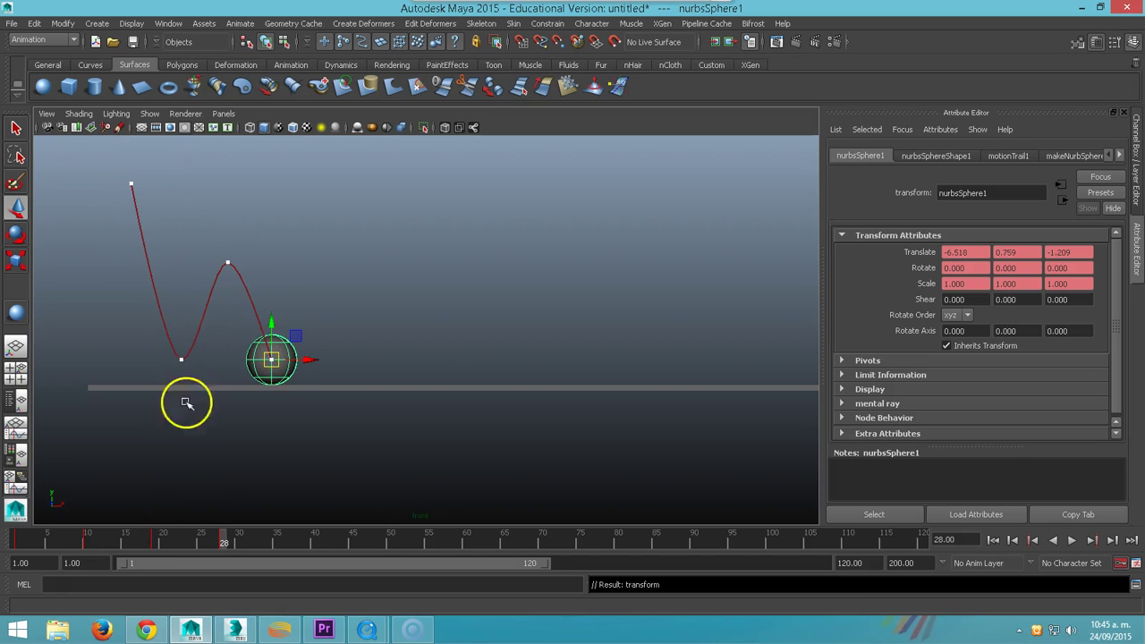
# - Key a lower second bounce peaking at frame 35, landing at 42, and a third peak at 47
pyautogui.moveTo(212, 550); pyautogui.dragTo(278, 544)
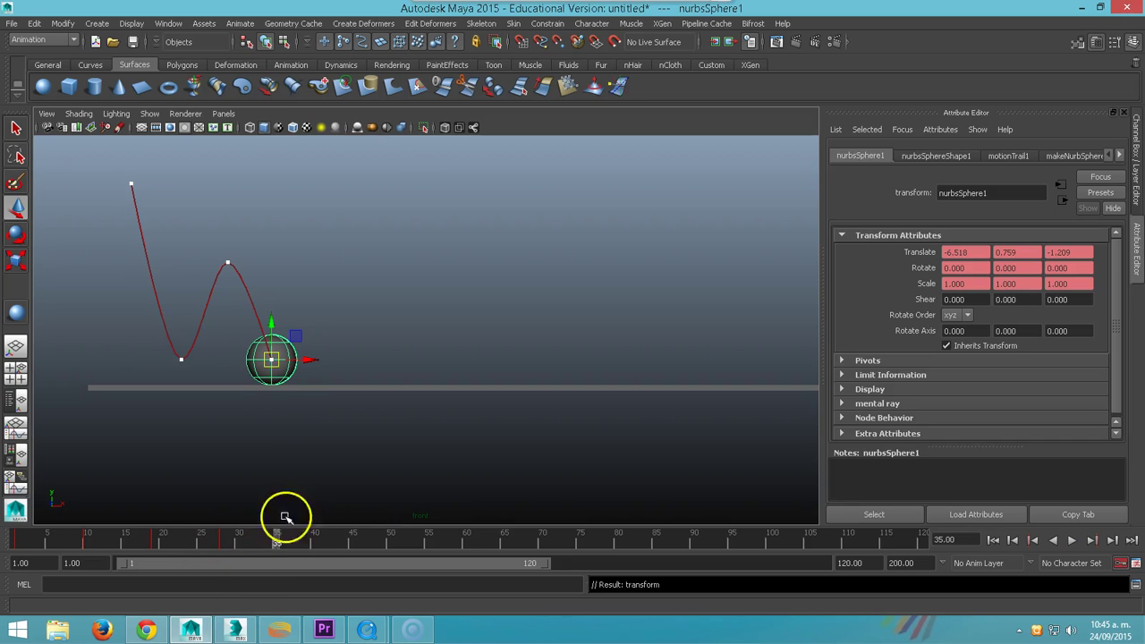
pyautogui.moveTo(279, 360); pyautogui.dragTo(307, 302)
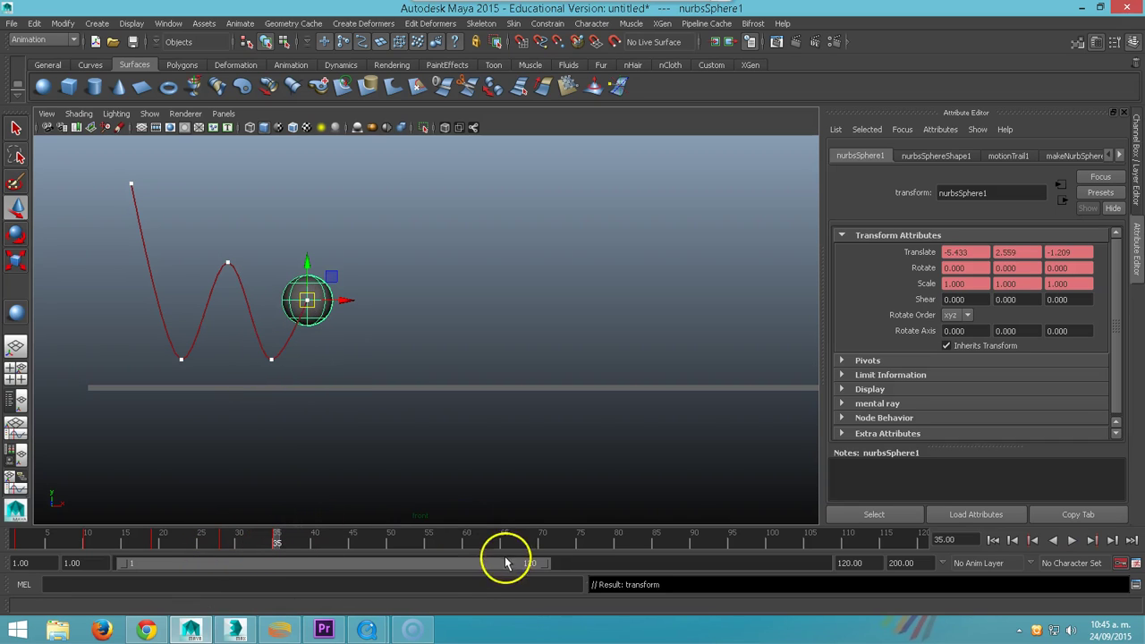
pyautogui.moveTo(276, 545); pyautogui.dragTo(329, 550)
pyautogui.moveTo(316, 302); pyautogui.dragTo(353, 364)
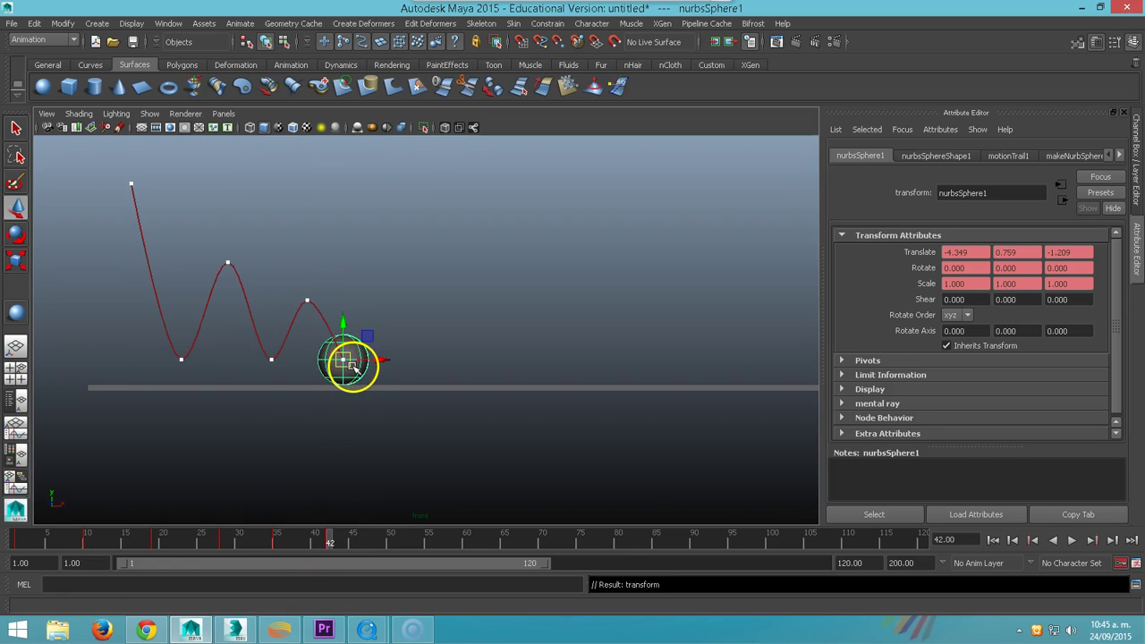
pyautogui.moveTo(331, 544); pyautogui.dragTo(368, 543)
pyautogui.moveTo(346, 380); pyautogui.dragTo(368, 335)
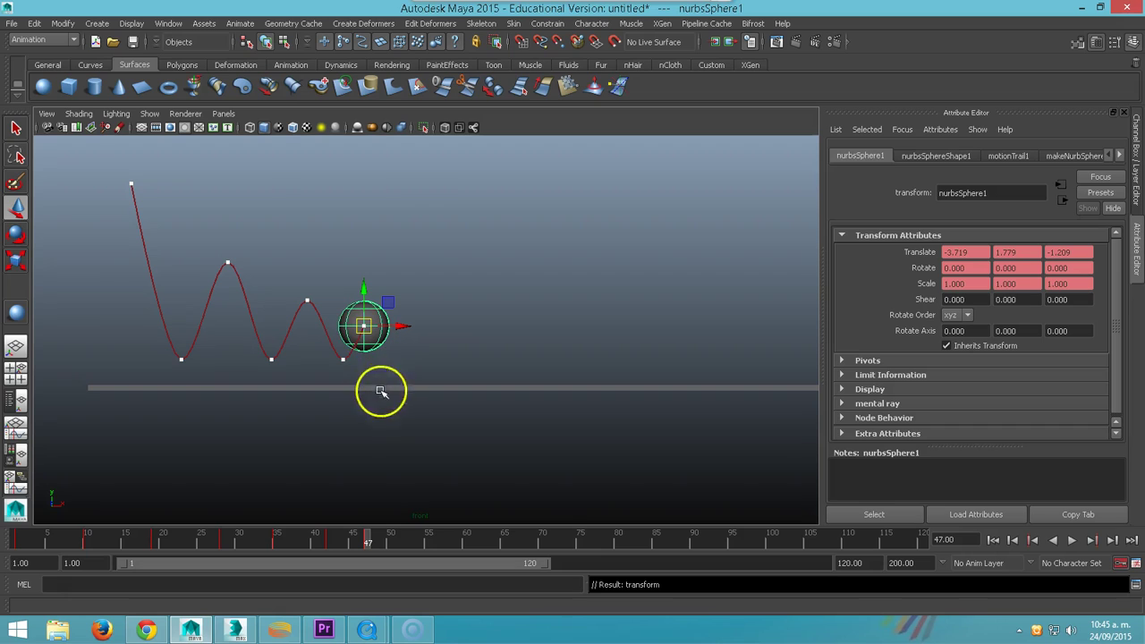
# - Play back, then key the ball landing at frame 52 and peaking at frame 56
pyautogui.hotkey('alt', 'v')
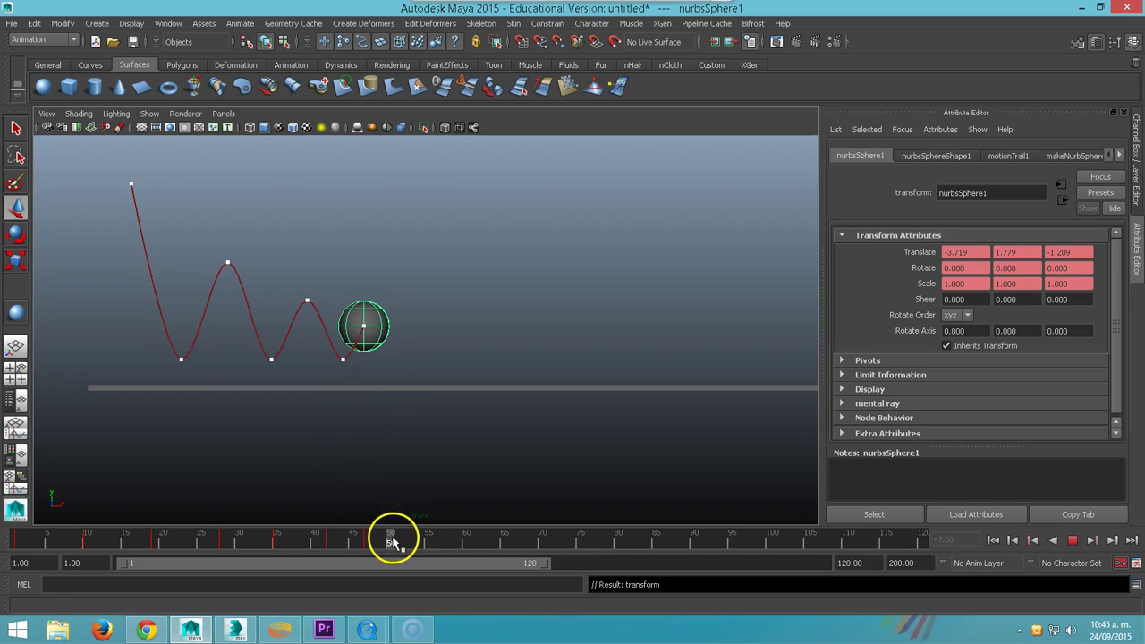
pyautogui.click(405, 546)
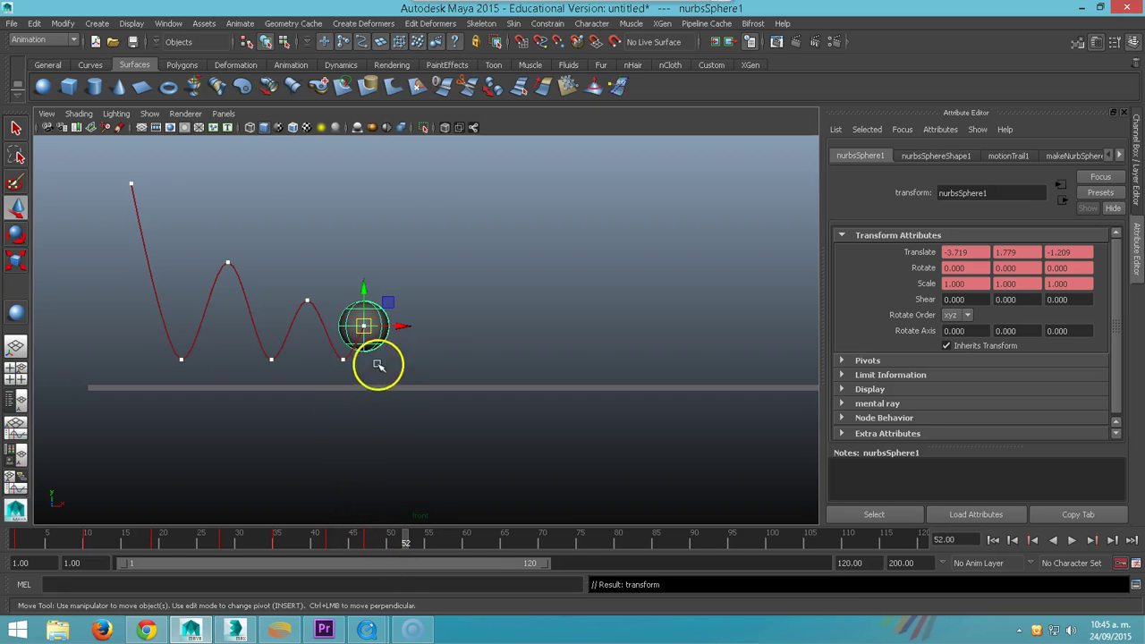
pyautogui.moveTo(365, 327); pyautogui.dragTo(393, 365)
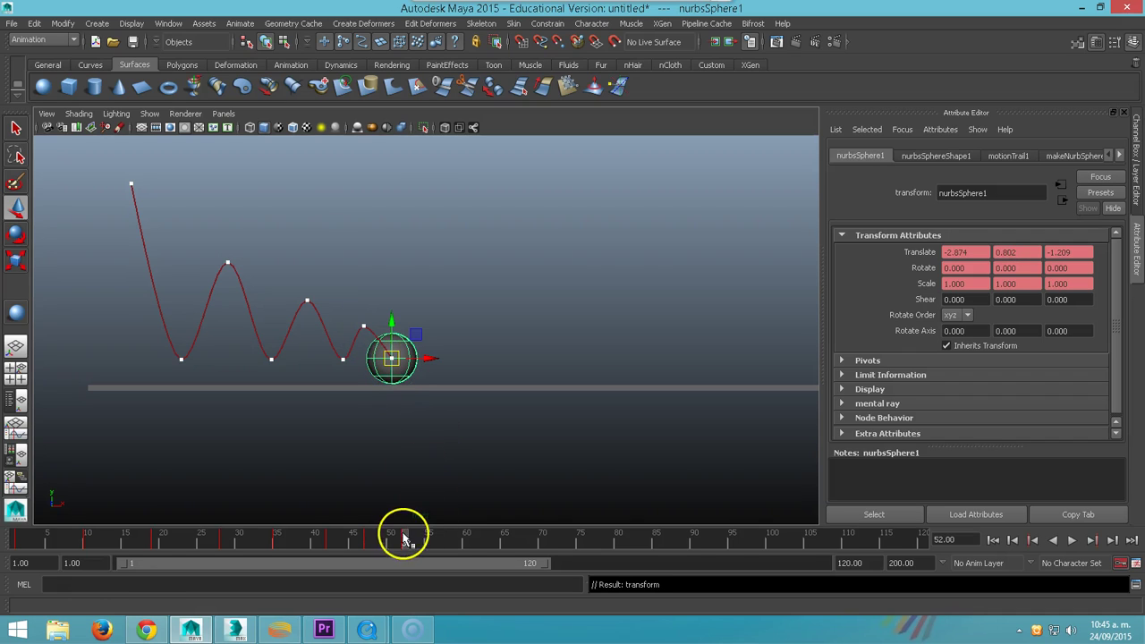
pyautogui.click(436, 542)
pyautogui.moveTo(391, 358); pyautogui.dragTo(411, 340)
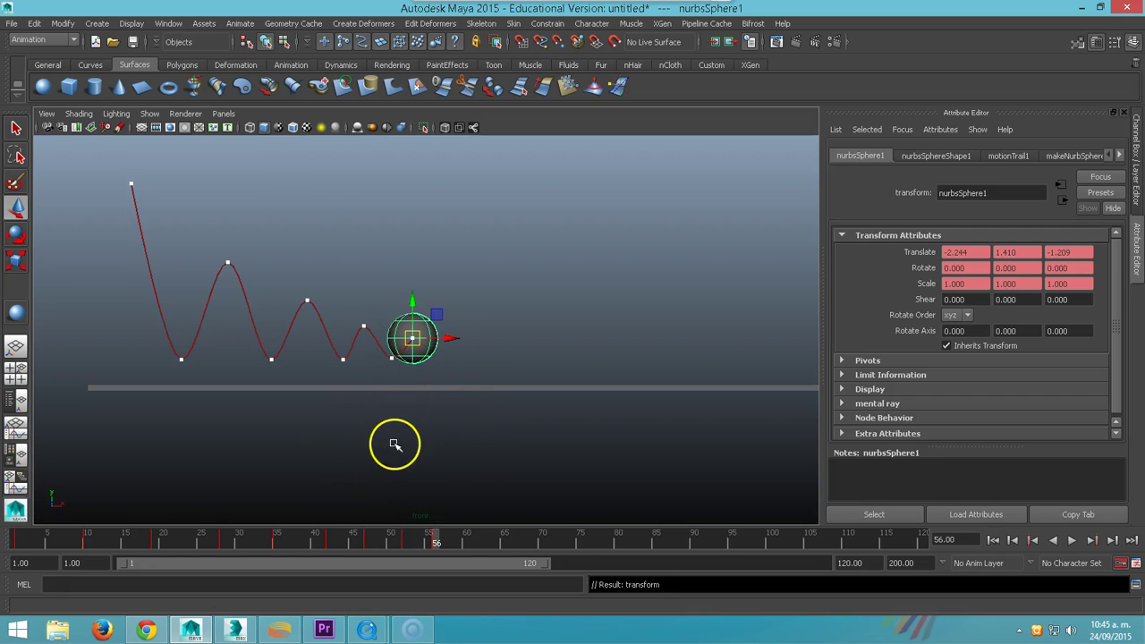
pyautogui.moveTo(438, 540); pyautogui.dragTo(467, 547)
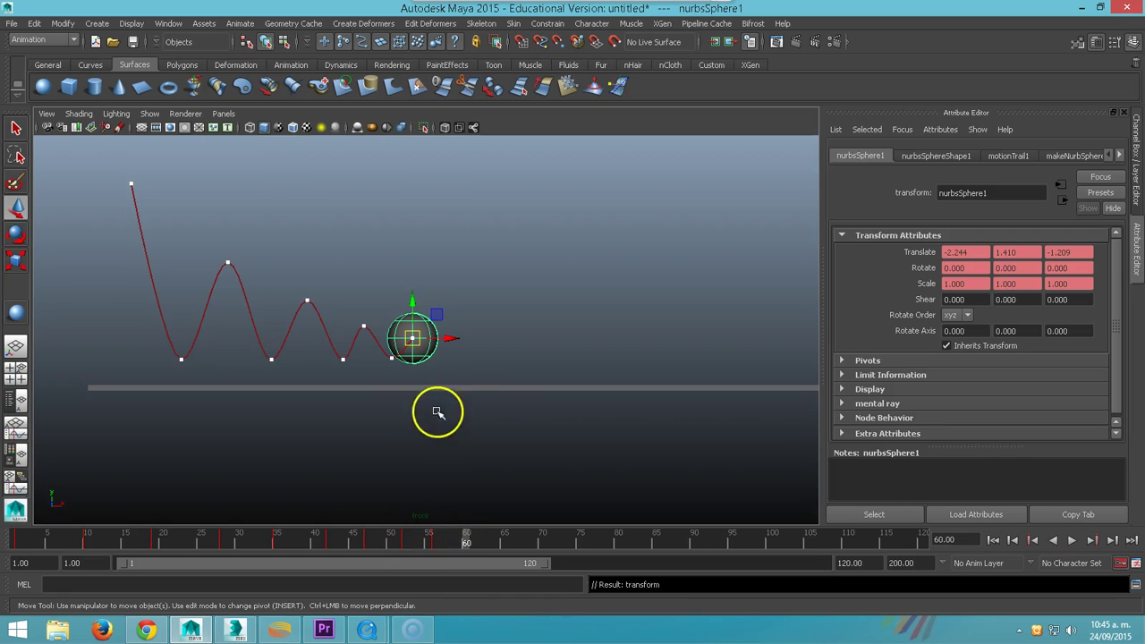
# - Key the ball on the floor at frame 60, a small hop at 63, landing at 66, smaller hop at 68
pyautogui.moveTo(414, 341); pyautogui.dragTo(428, 362)
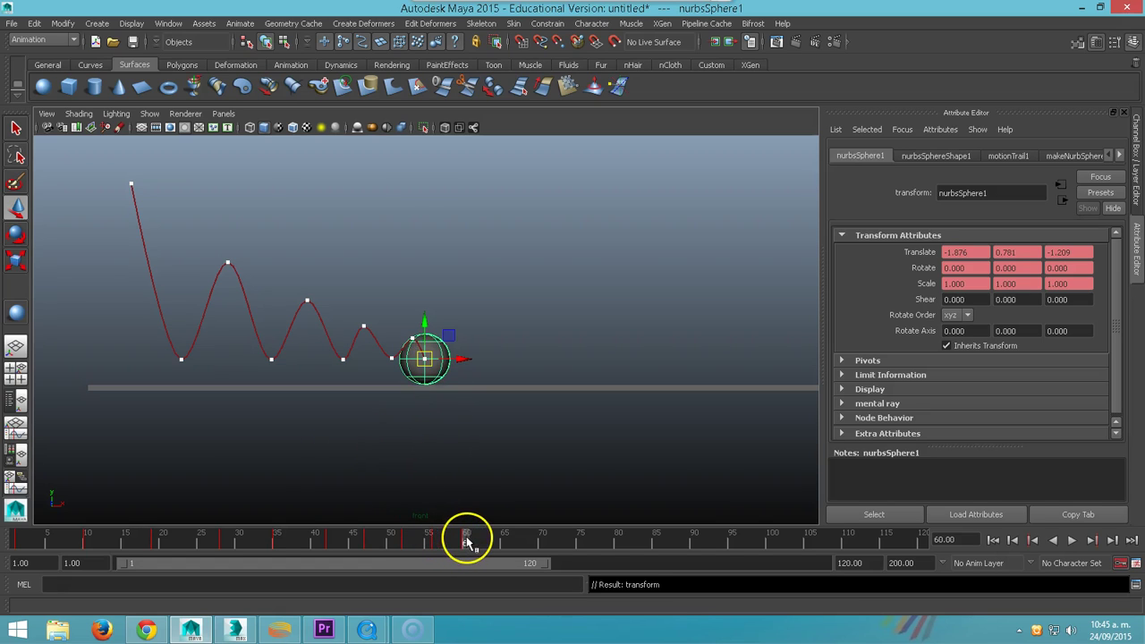
pyautogui.moveTo(466, 542); pyautogui.dragTo(489, 541)
pyautogui.click(428, 359)
pyautogui.moveTo(429, 359); pyautogui.dragTo(439, 353)
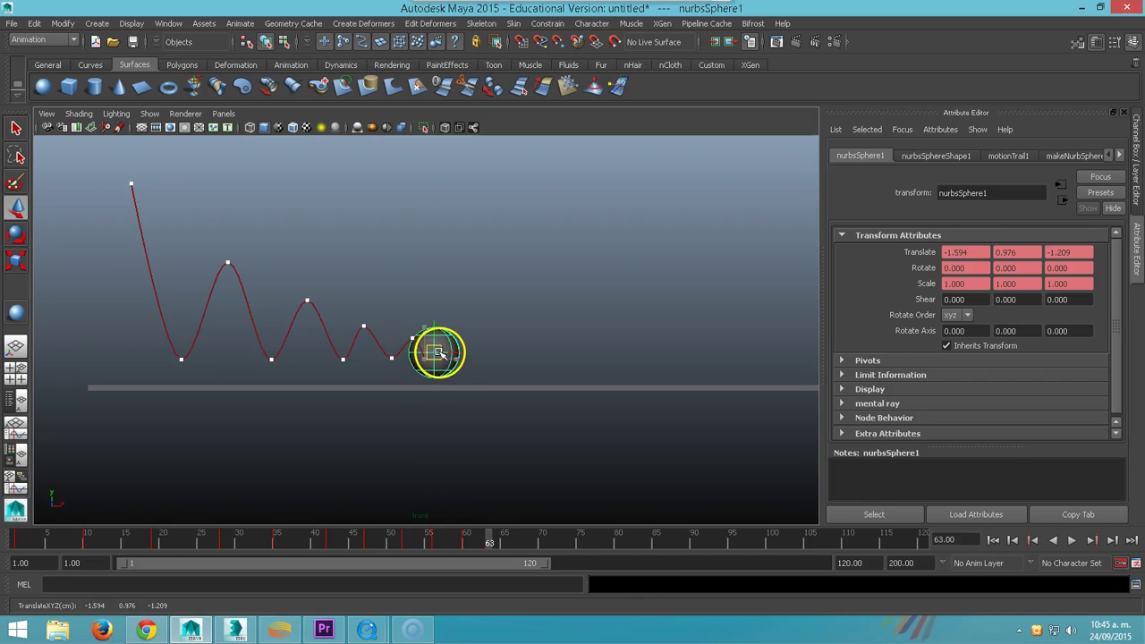
pyautogui.moveTo(491, 543); pyautogui.dragTo(505, 543)
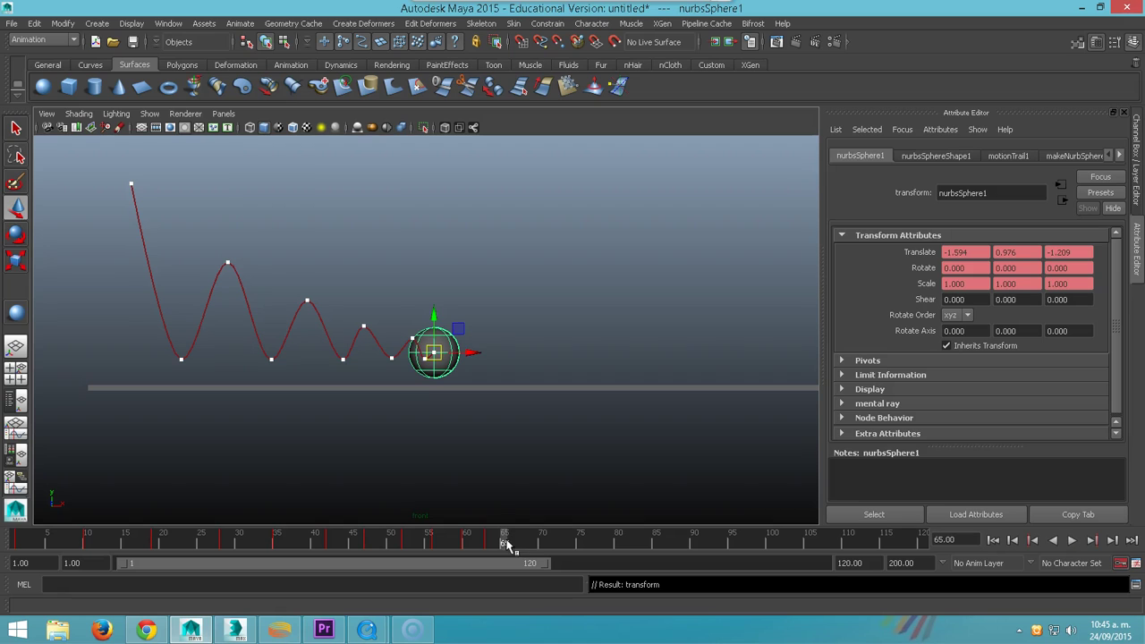
pyautogui.moveTo(433, 352); pyautogui.dragTo(447, 358)
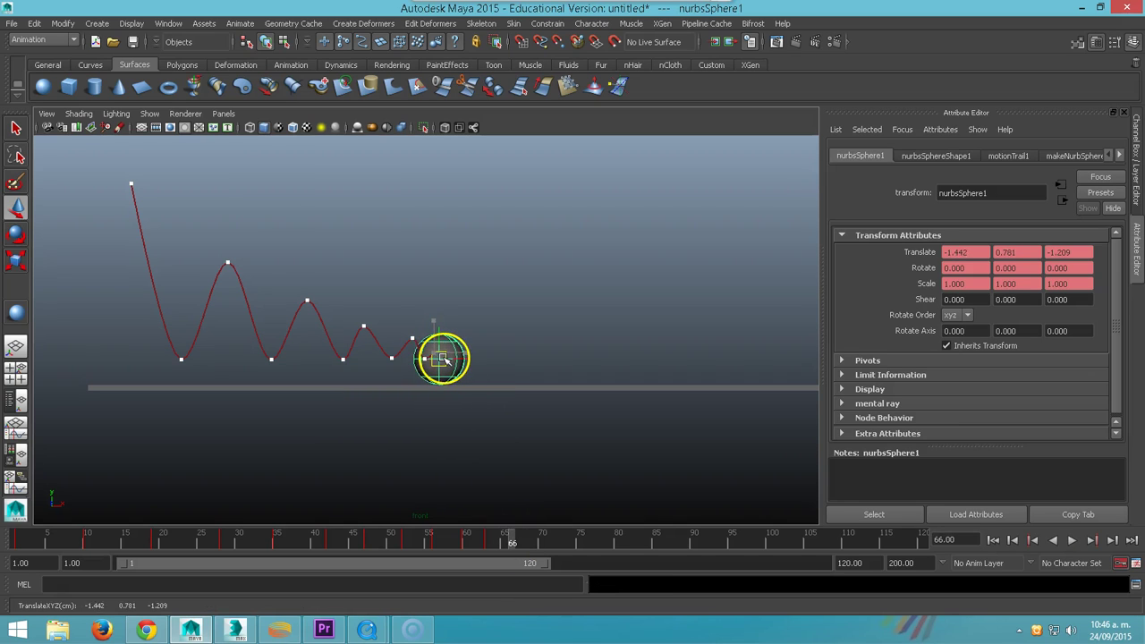
pyautogui.moveTo(515, 540); pyautogui.dragTo(530, 541)
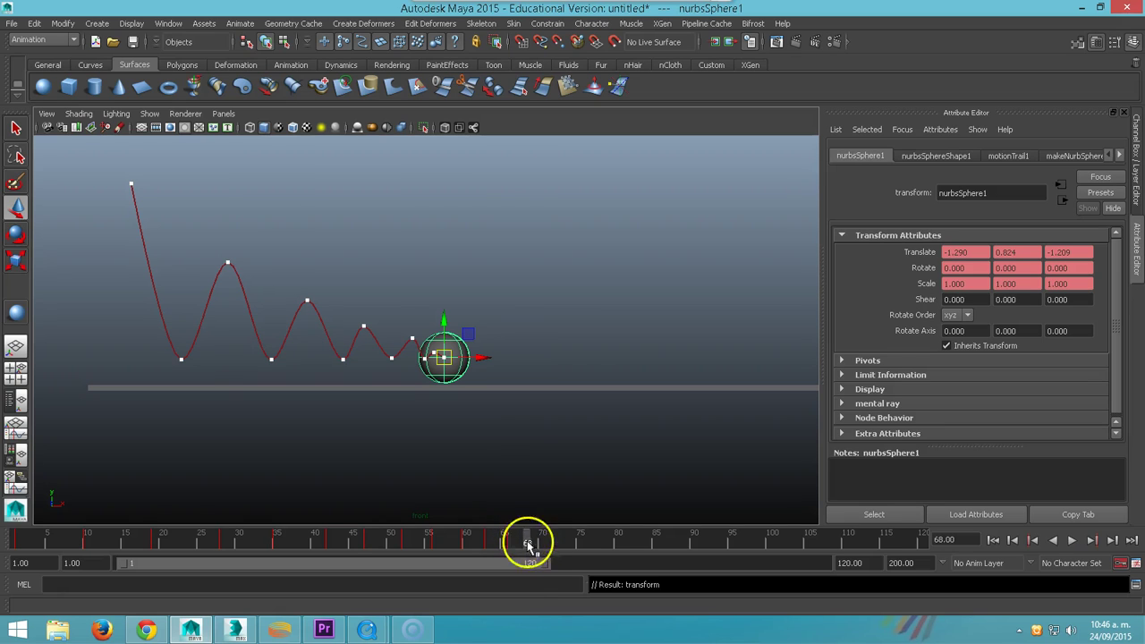
pyautogui.moveTo(446, 357); pyautogui.dragTo(456, 357)
# - Set the ball down at frame 70, rest it at frame 74, and scrub back to review the bounce
pyautogui.moveTo(528, 539); pyautogui.dragTo(543, 566)
pyautogui.click(541, 542)
pyautogui.moveTo(456, 355); pyautogui.dragTo(459, 359)
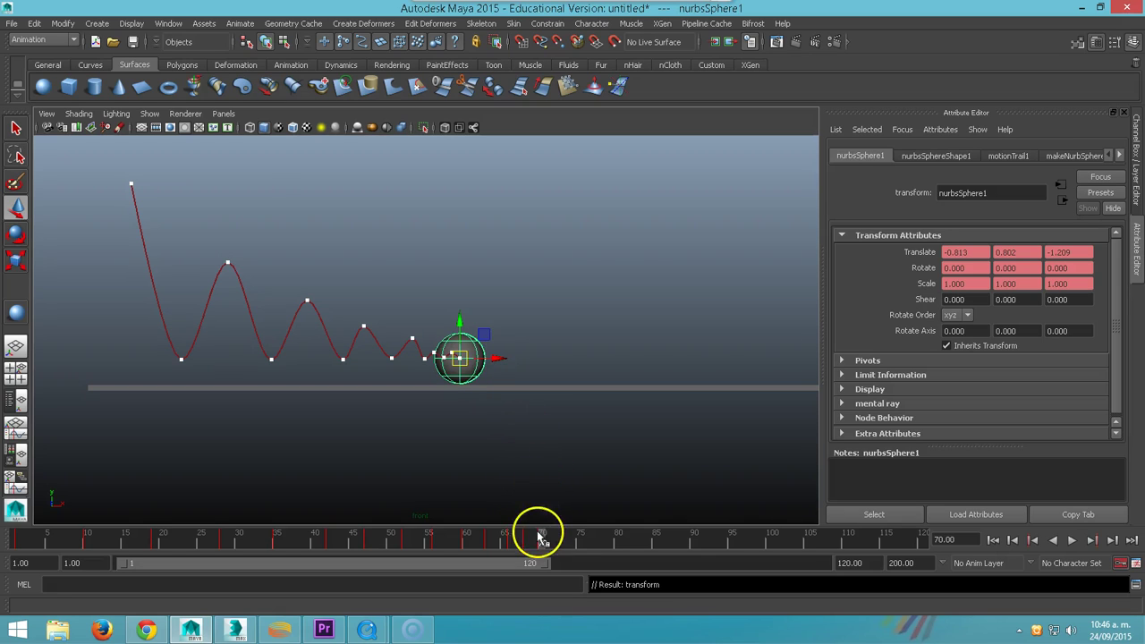
pyautogui.hotkey('alt', 'v')
pyautogui.hotkey('alt', 'v')
pyautogui.hotkey('alt', '.')
pyautogui.moveTo(557, 539); pyautogui.dragTo(573, 541)
pyautogui.moveTo(465, 355); pyautogui.dragTo(477, 359)
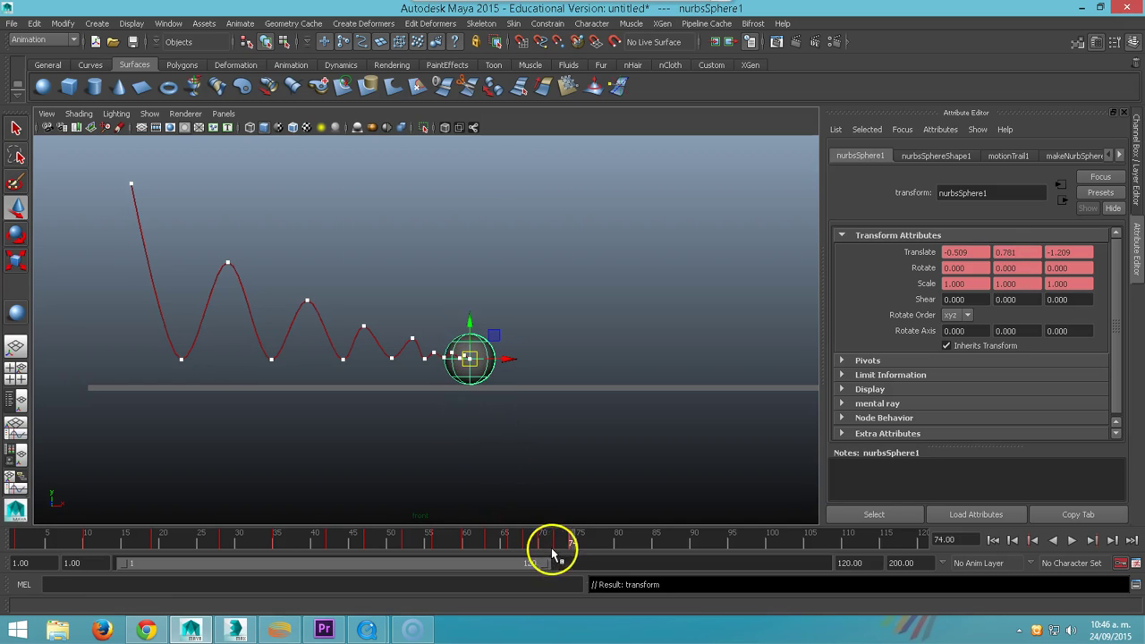
pyautogui.moveTo(572, 542)
pyautogui.mouseDown()
pyautogui.moveTo(379, 526)
pyautogui.moveTo(31, 471)
pyautogui.moveTo(493, 541)
pyautogui.mouseUp()
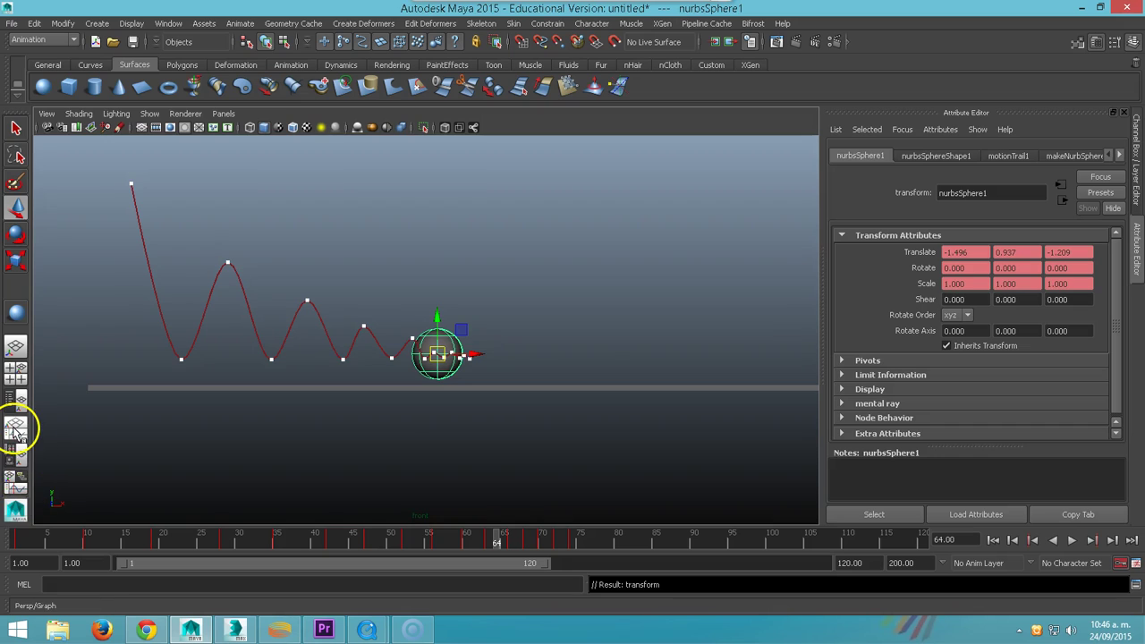
# - Switch to the Persp/Graph layout, isolate Translate Y, and select all floor-contact keys
pyautogui.click(15, 429)
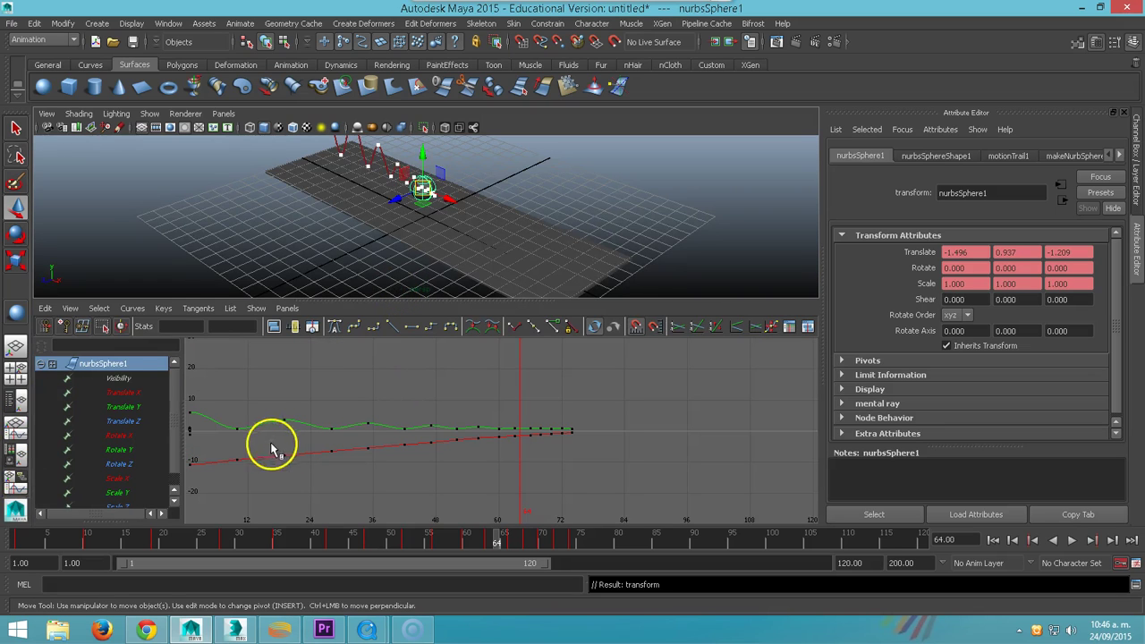
pyautogui.click(126, 407)
pyautogui.moveTo(231, 413)
pyautogui.mouseDown()
pyautogui.moveTo(253, 480)
pyautogui.moveTo(273, 475)
pyautogui.mouseUp()
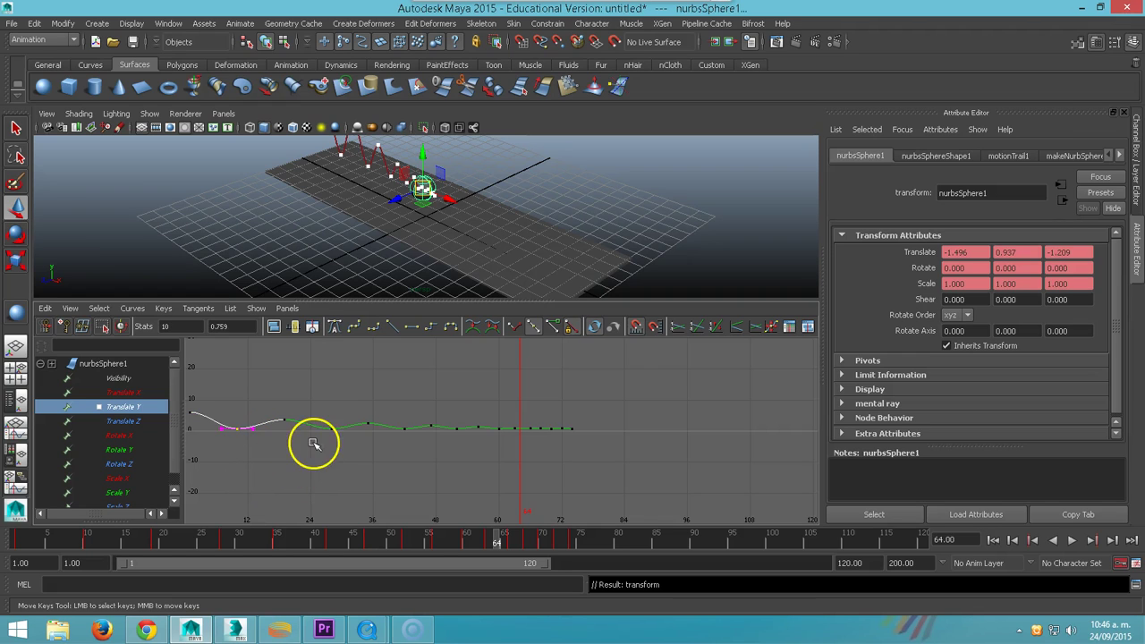
pyautogui.keyDown('shift'); pyautogui.moveTo(323, 403); pyautogui.dragTo(347, 475); pyautogui.keyUp('shift')
pyautogui.moveTo(393, 413)
pyautogui.keyDown('shift'); pyautogui.mouseDown()
pyautogui.moveTo(419, 442)
pyautogui.moveTo(472, 445)
pyautogui.moveTo(511, 468)
pyautogui.mouseUp(); pyautogui.keyUp('shift')
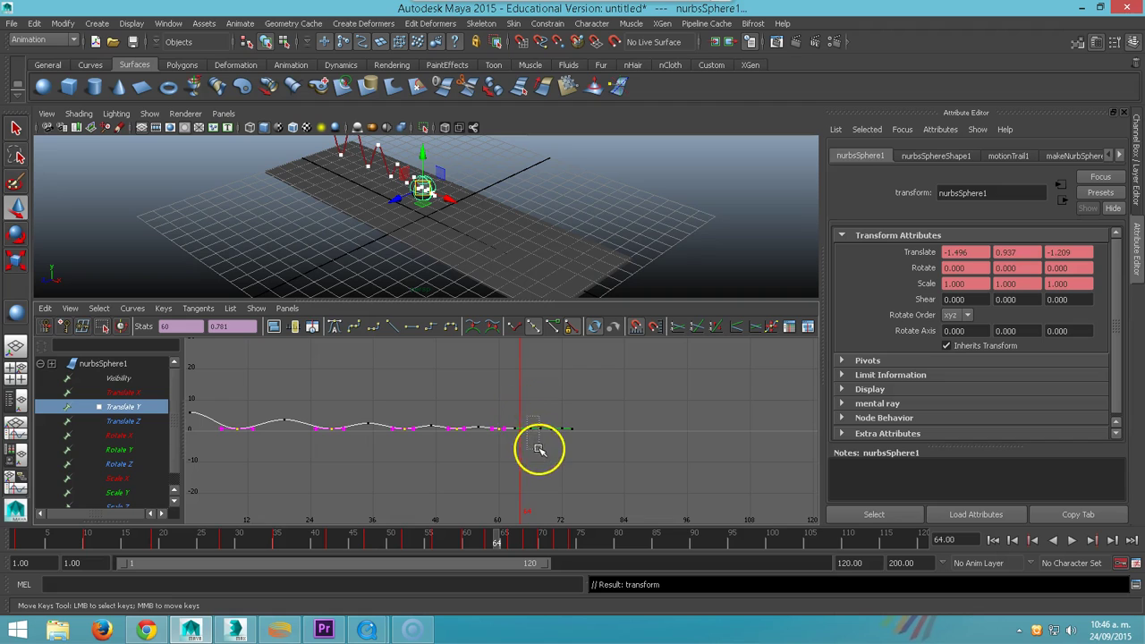
# - Test-lower the selected floor keys, undoing each move
pyautogui.moveTo(553, 421); pyautogui.dragTo(560, 447, button='middle')
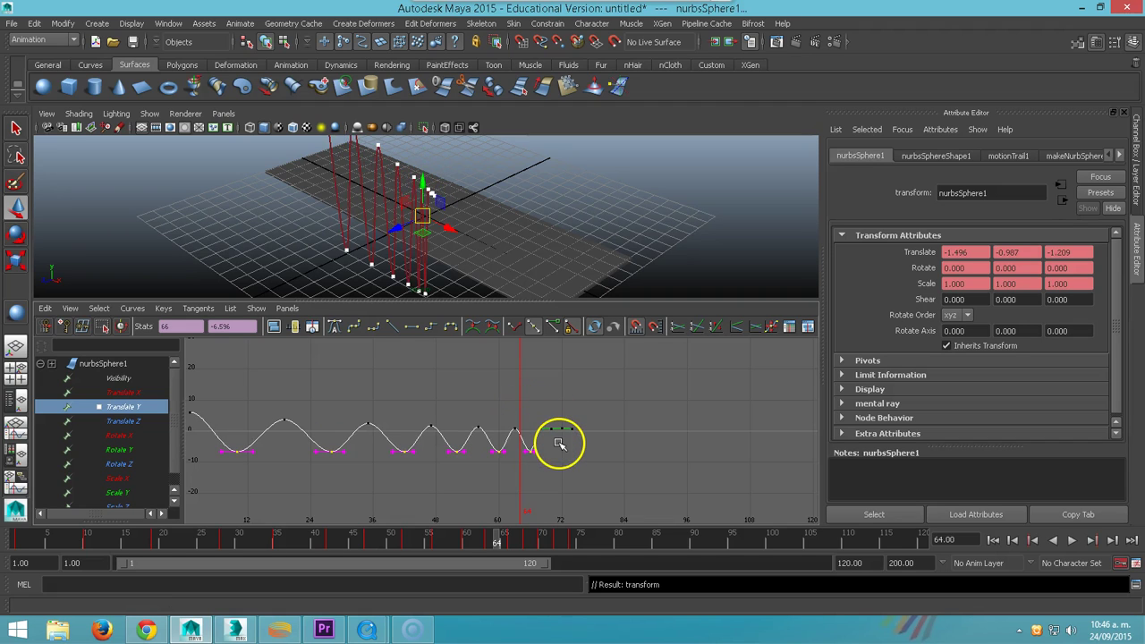
pyautogui.hotkey('ctrl', 'z')
pyautogui.moveTo(551, 414); pyautogui.dragTo(549, 424, button='middle')
pyautogui.hotkey('ctrl', 'z')
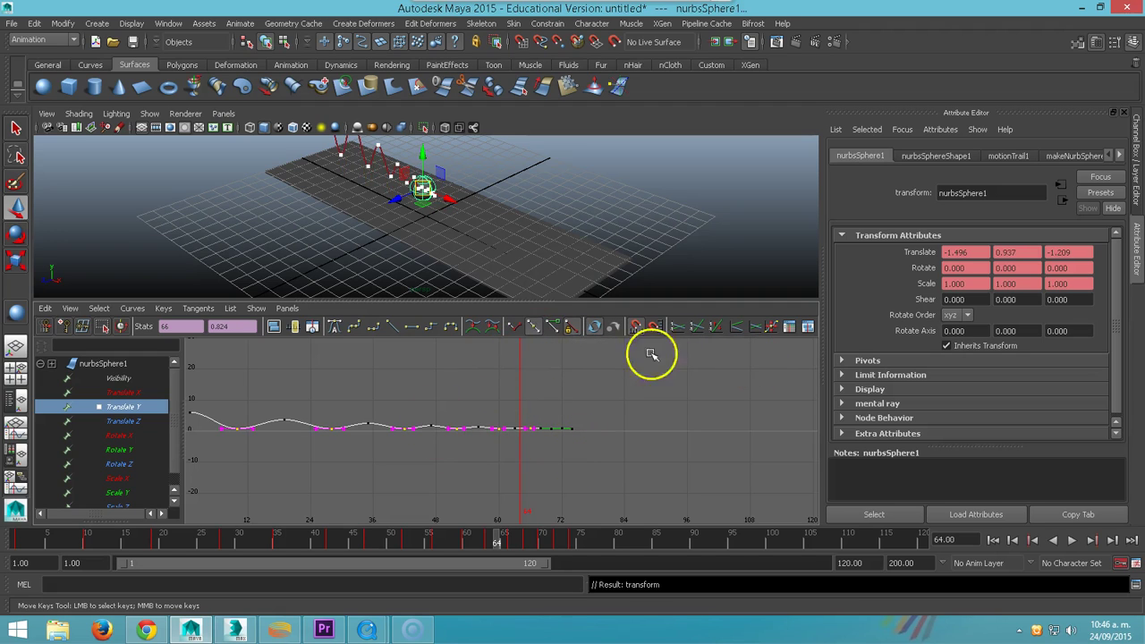
# - Zoom, pan and fit the Graph Editor around the Translate Y curve's keys
pyautogui.click(251, 452)
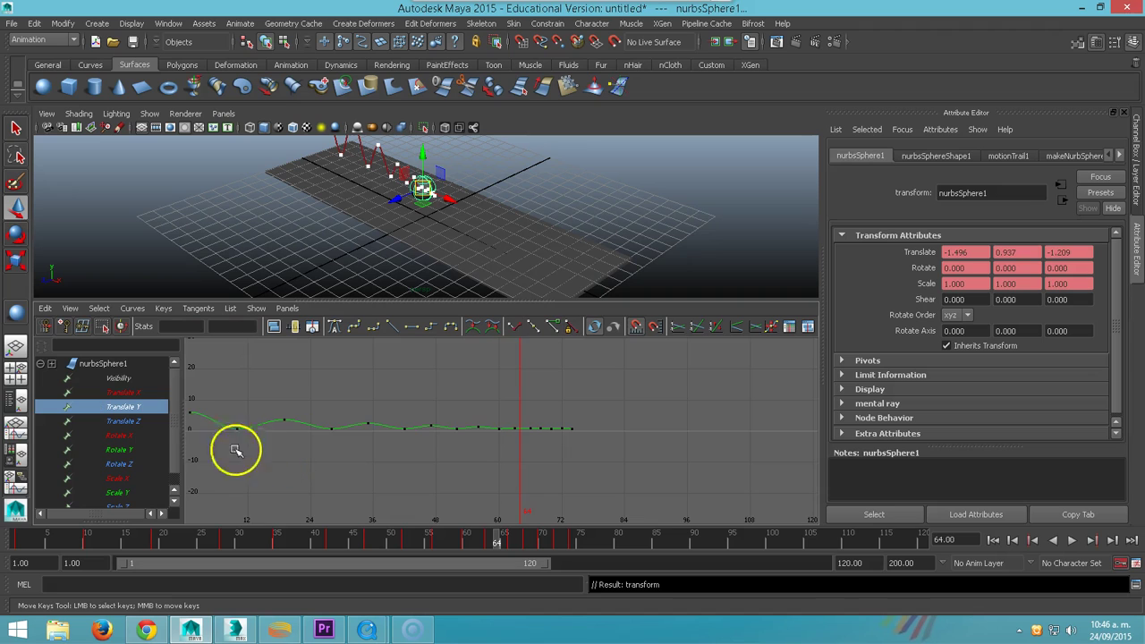
pyautogui.keyDown('alt'); pyautogui.moveTo(228, 430); pyautogui.dragTo(325, 489, button='right'); pyautogui.keyUp('alt')
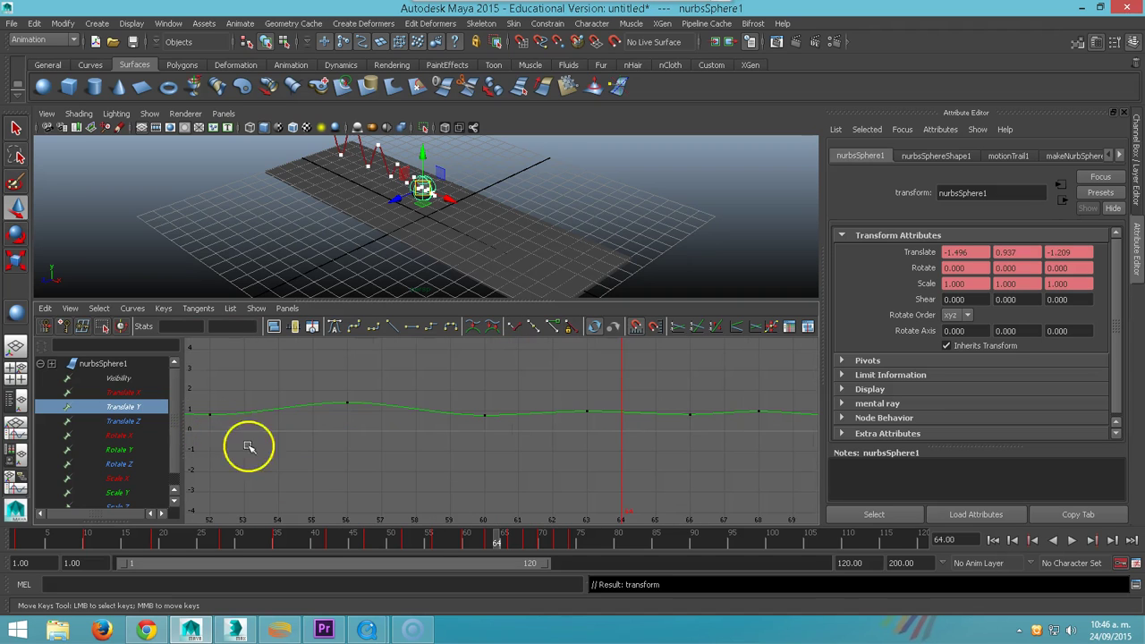
pyautogui.keyDown('alt'); pyautogui.moveTo(282, 481); pyautogui.dragTo(603, 481, button='middle'); pyautogui.keyUp('alt')
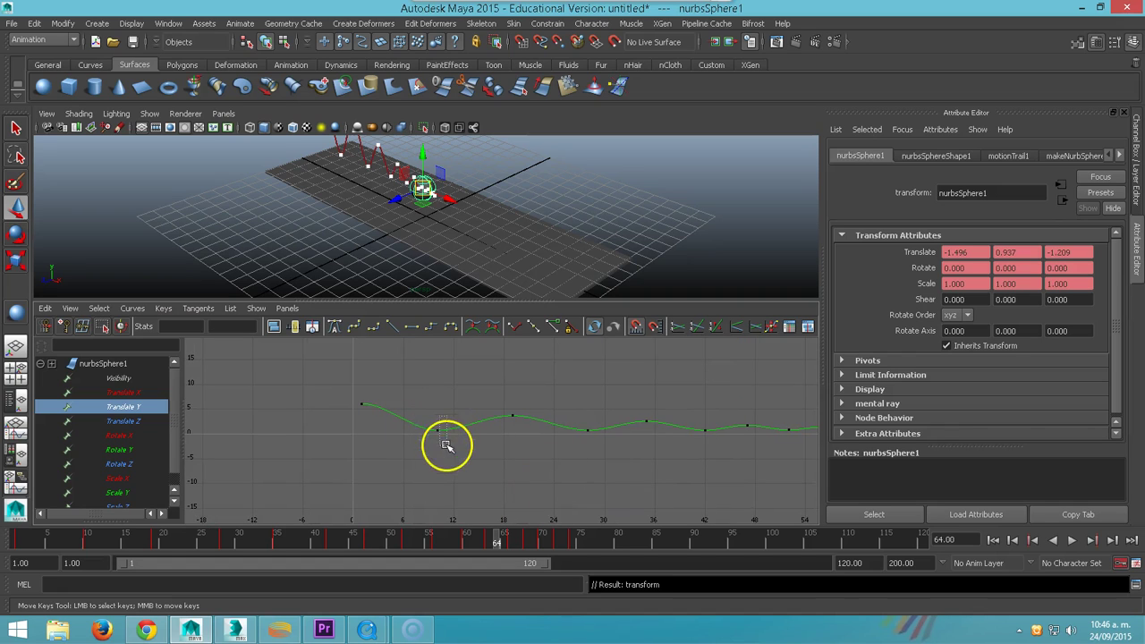
pyautogui.moveTo(445, 444); pyautogui.dragTo(435, 450)
pyautogui.press('f')
pyautogui.click(260, 453)
pyautogui.moveTo(295, 443)
pyautogui.mouseDown()
pyautogui.moveTo(280, 426)
pyautogui.moveTo(307, 415)
pyautogui.mouseUp()
# - Angle the tangents at the frame-10 and frame-28 keys upward for sharp rebounds
pyautogui.click(328, 419)
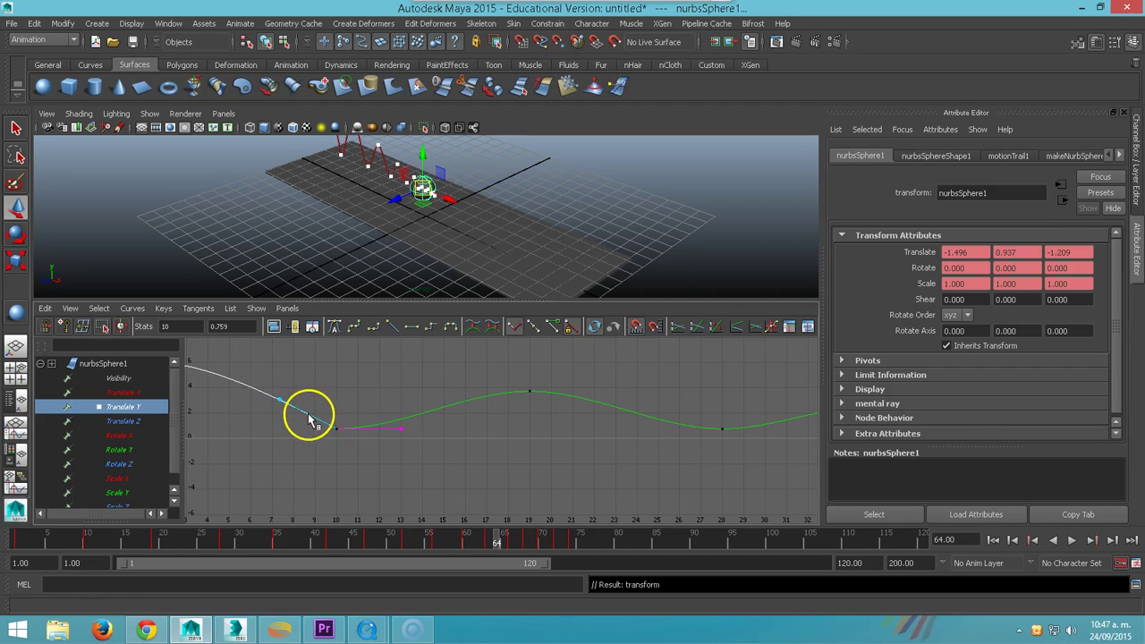
pyautogui.click(401, 431)
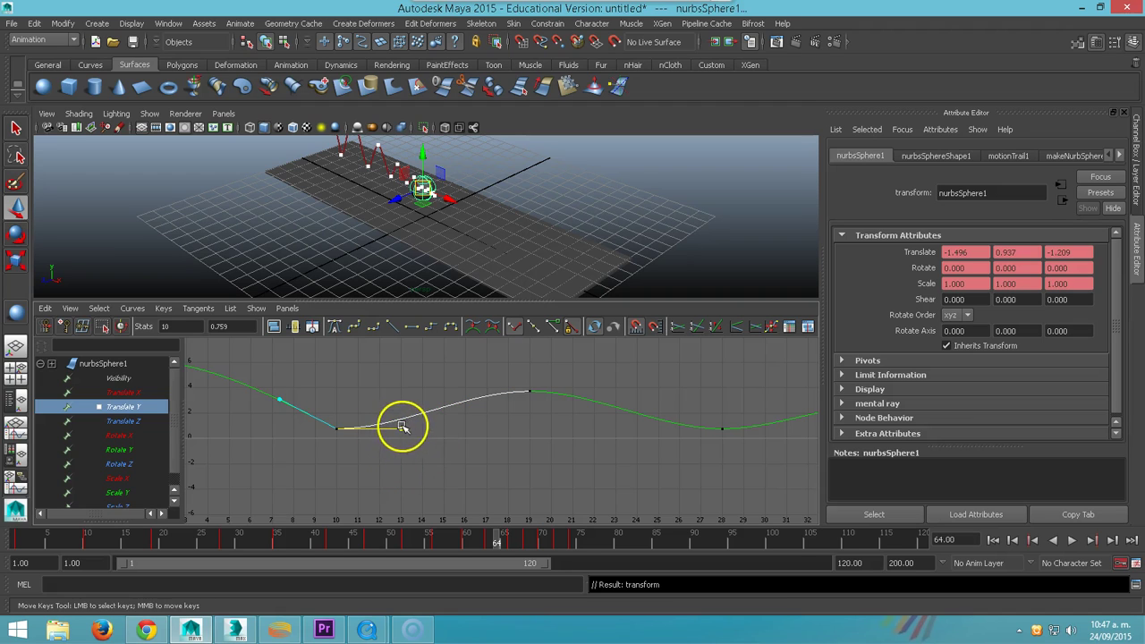
pyautogui.moveTo(403, 428); pyautogui.dragTo(394, 407)
pyautogui.click(722, 429)
pyautogui.moveTo(658, 429); pyautogui.dragTo(671, 420)
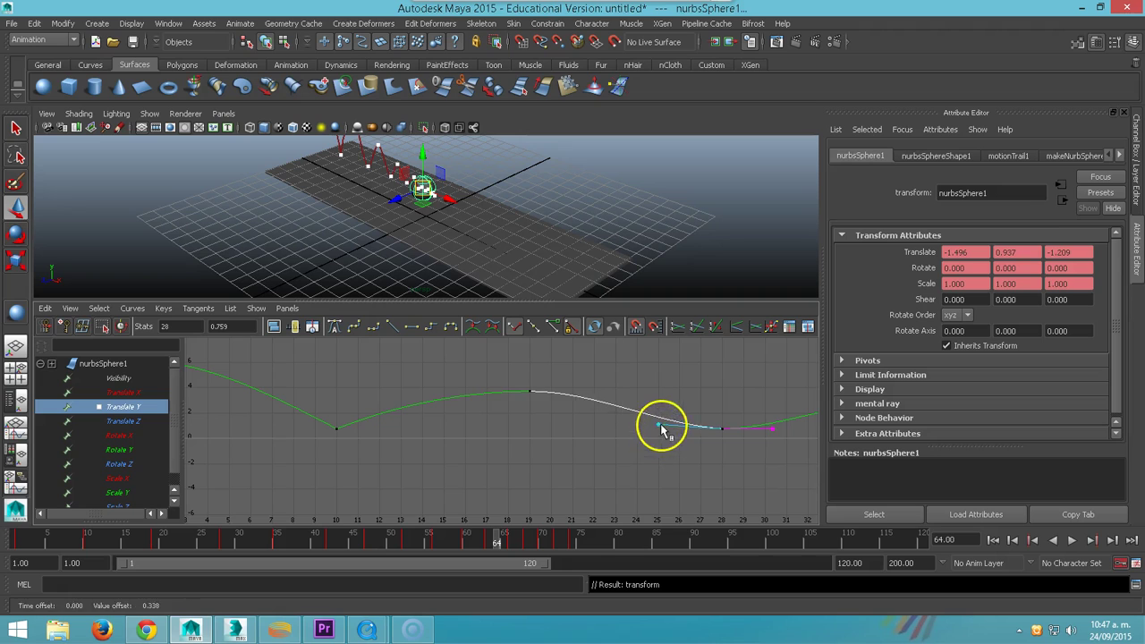
pyautogui.keyDown('alt'); pyautogui.moveTo(723, 447); pyautogui.dragTo(494, 464, button='middle'); pyautogui.keyUp('alt')
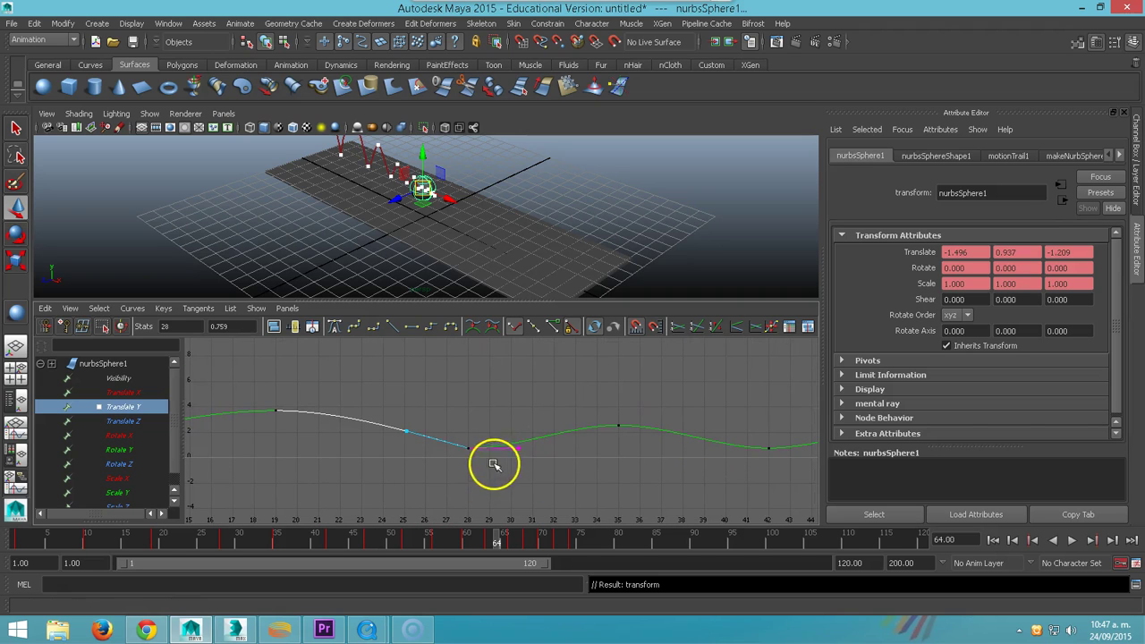
pyautogui.click(502, 448)
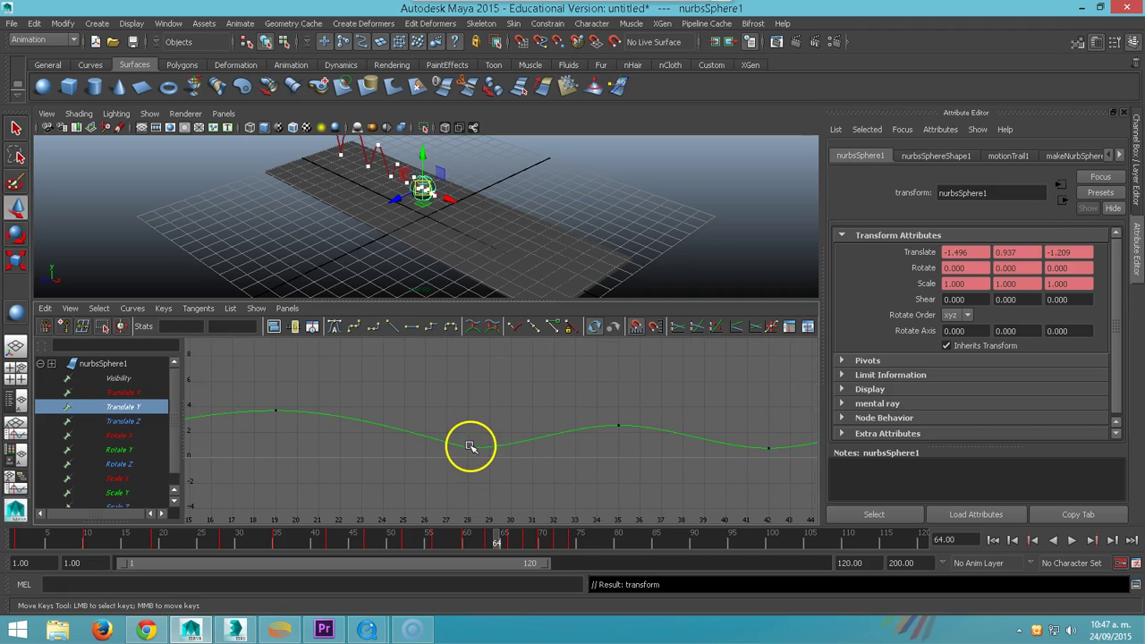
pyautogui.click(471, 444)
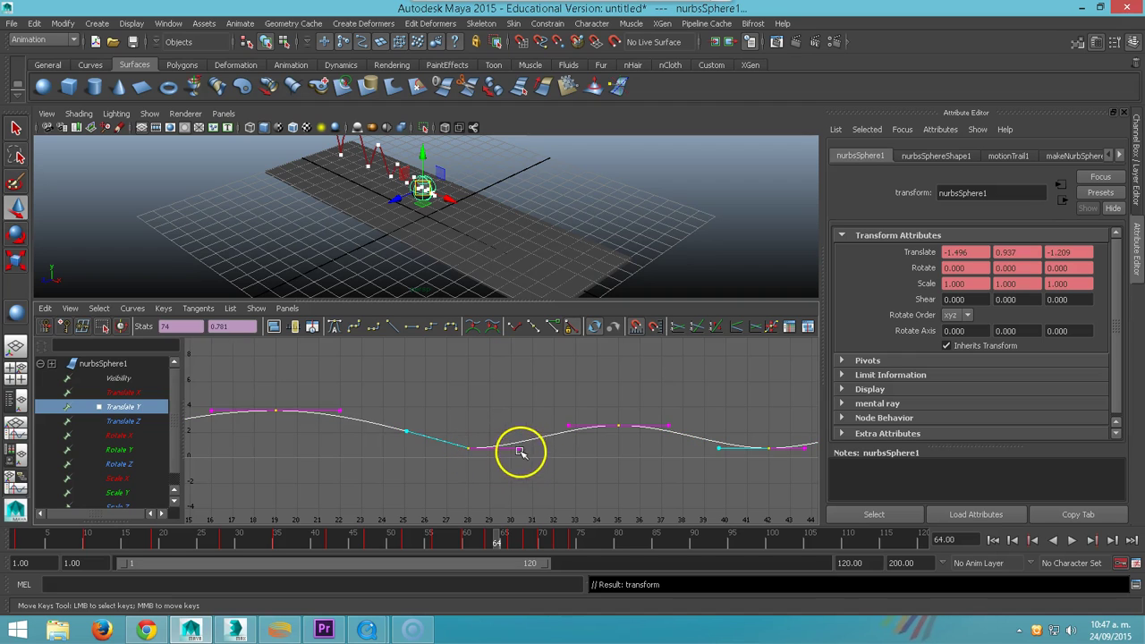
# - Bend the curve after the frame-28 key and adjust tangent handles at frames 42 and 52
pyautogui.click(517, 451)
pyautogui.moveTo(521, 448); pyautogui.dragTo(508, 446, button='middle')
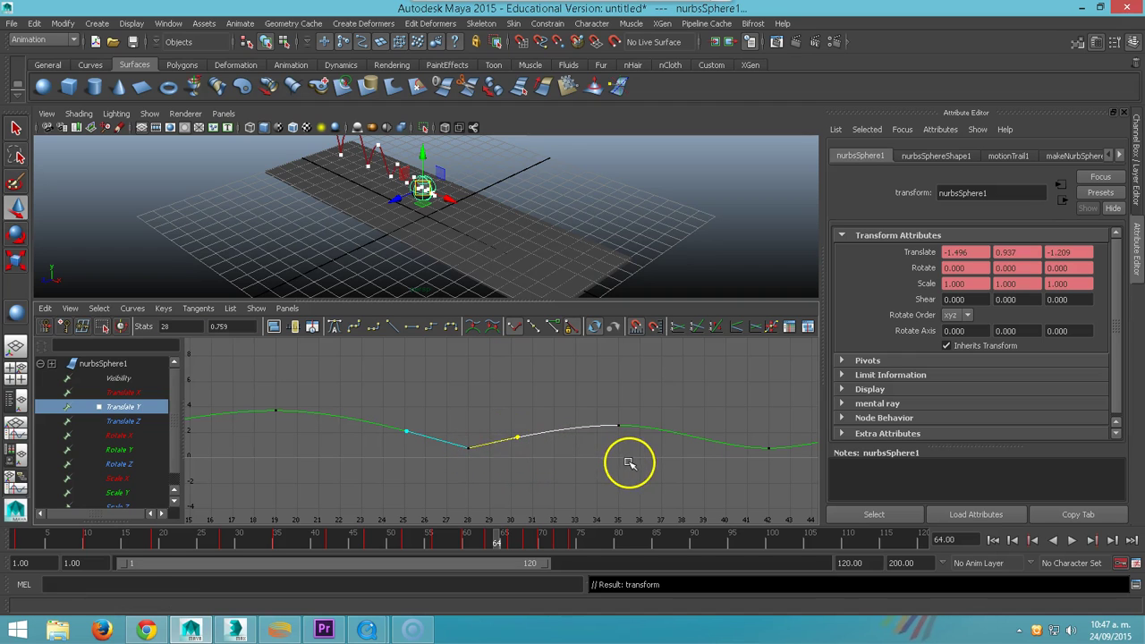
pyautogui.moveTo(618, 462)
pyautogui.keyDown('alt'); pyautogui.mouseDown(button='middle')
pyautogui.moveTo(460, 462)
pyautogui.moveTo(521, 463)
pyautogui.mouseUp(button='middle'); pyautogui.keyUp('alt')
pyautogui.click(519, 455)
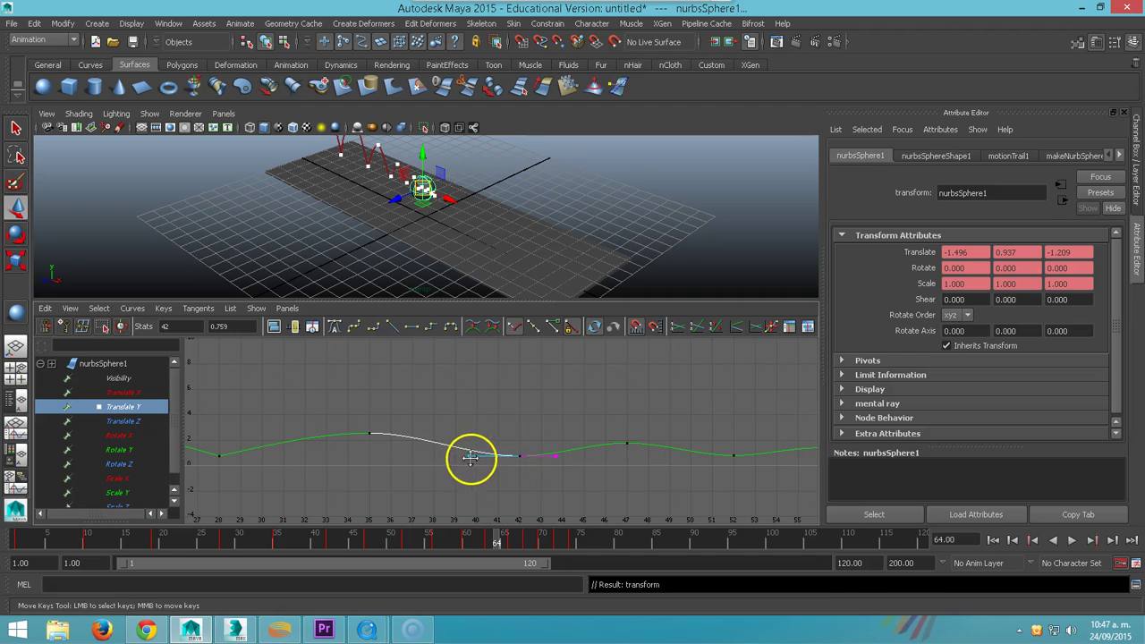
pyautogui.click(557, 458)
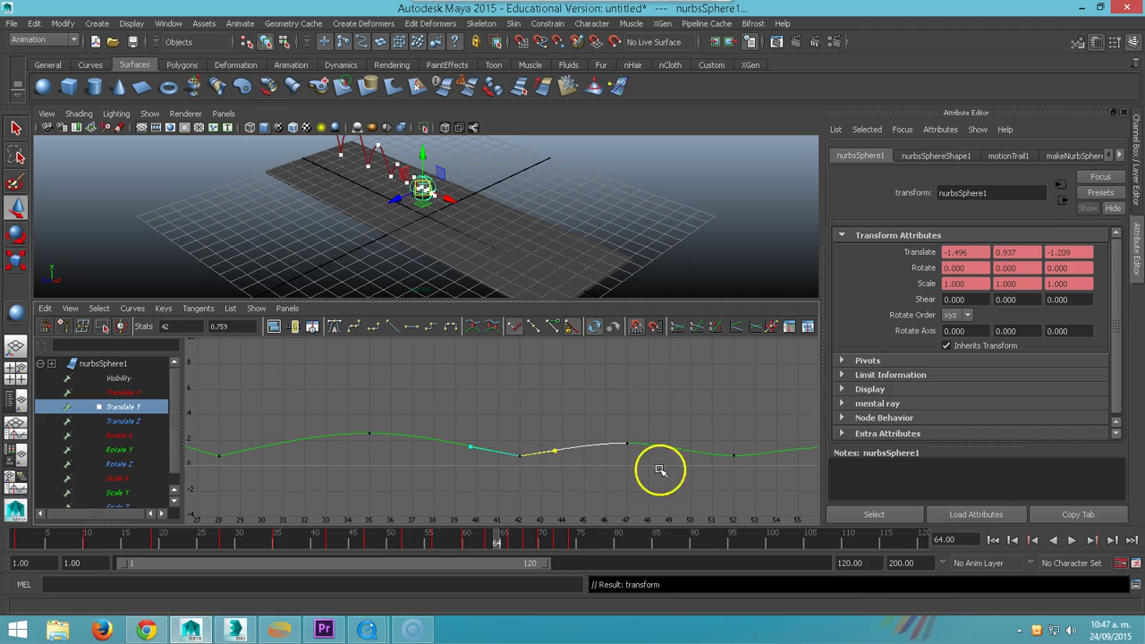
pyautogui.keyDown('alt'); pyautogui.moveTo(623, 478); pyautogui.dragTo(421, 463, button='middle'); pyautogui.keyUp('alt')
pyautogui.click(478, 447)
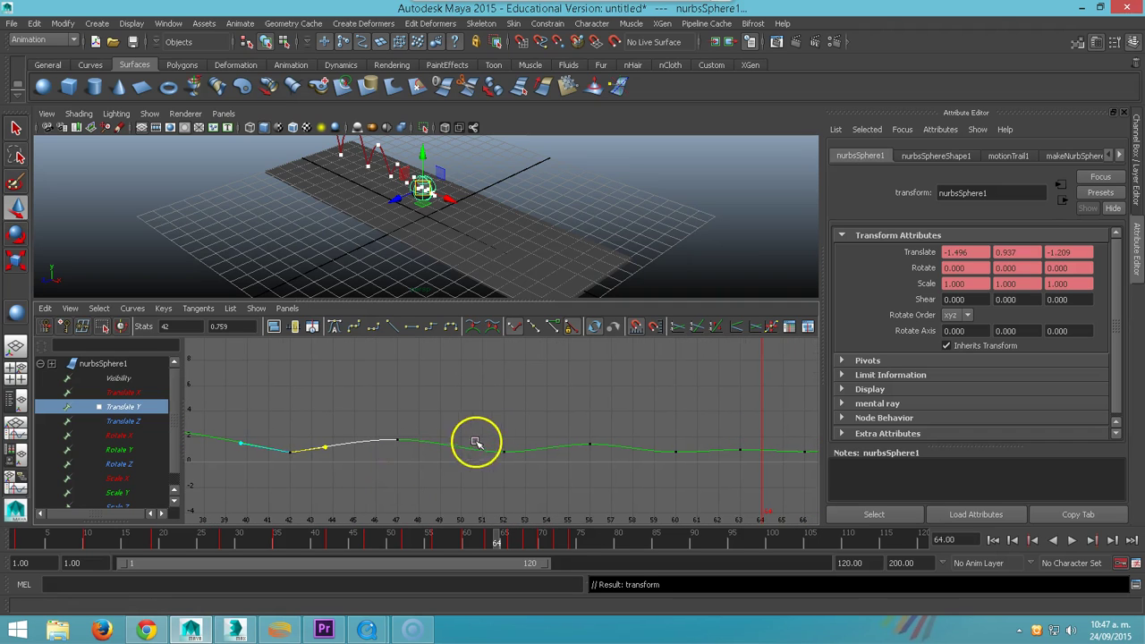
pyautogui.click(471, 446)
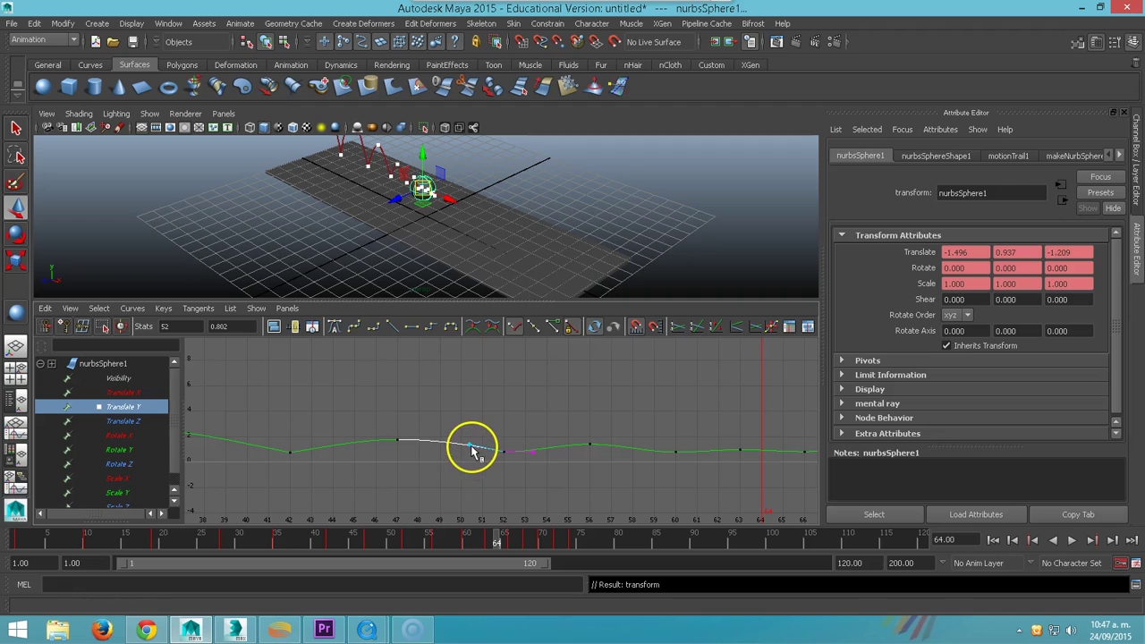
pyautogui.click(531, 454)
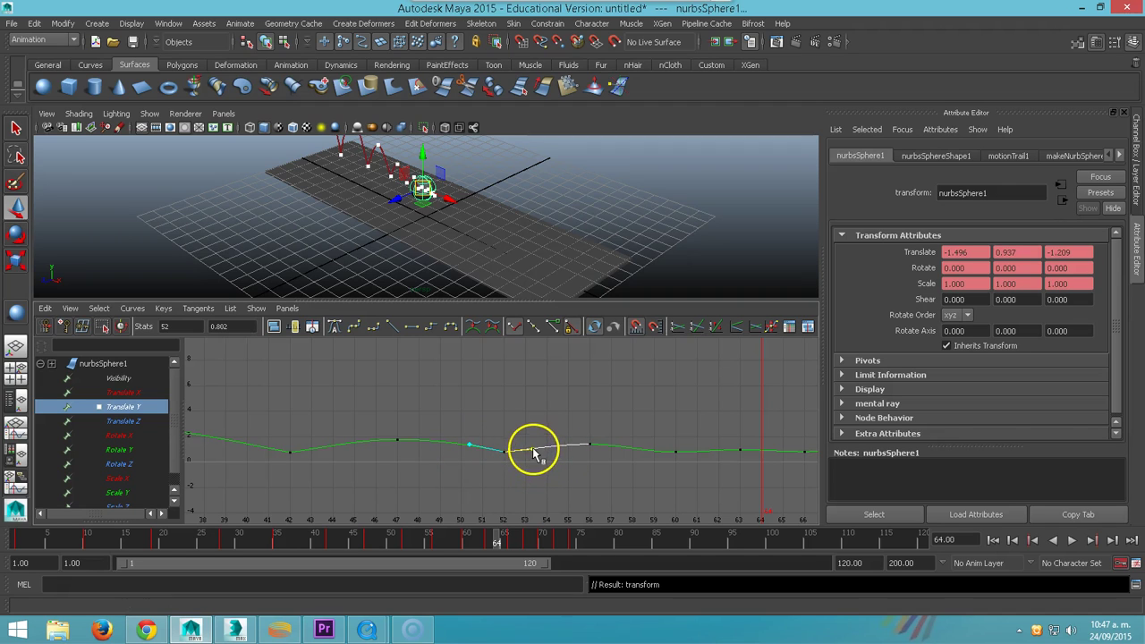
# - Move the frame-60 key to frame 66 and break tangents on the keys from 66 to 75
pyautogui.click(677, 451)
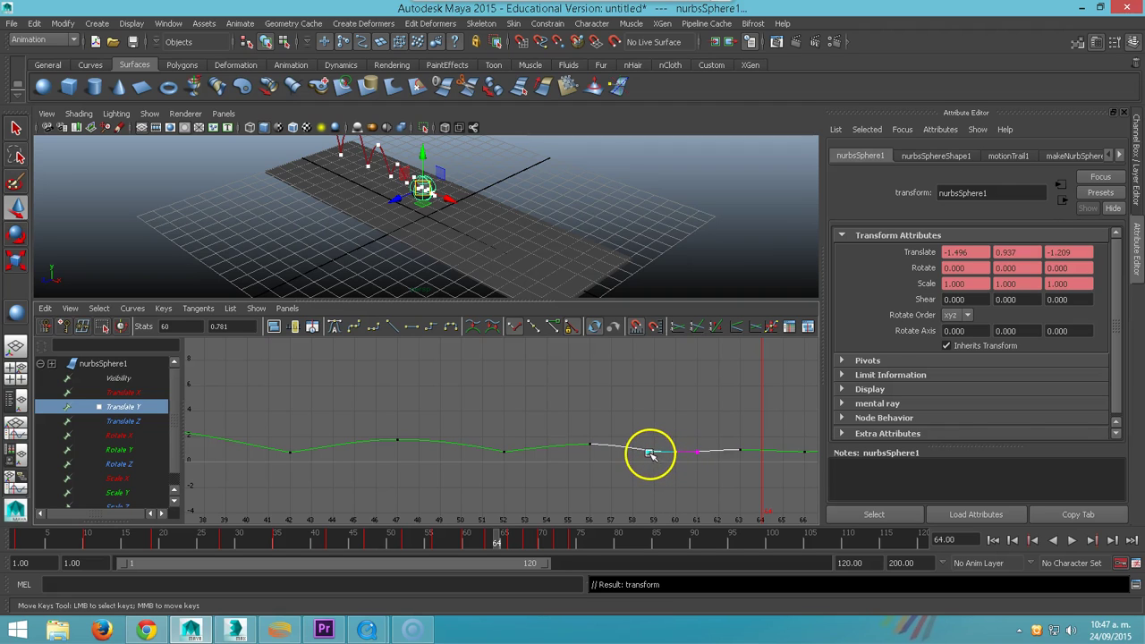
pyautogui.click(647, 452)
pyautogui.keyDown('alt'); pyautogui.moveTo(669, 452); pyautogui.dragTo(474, 452, button='right'); pyautogui.keyUp('alt')
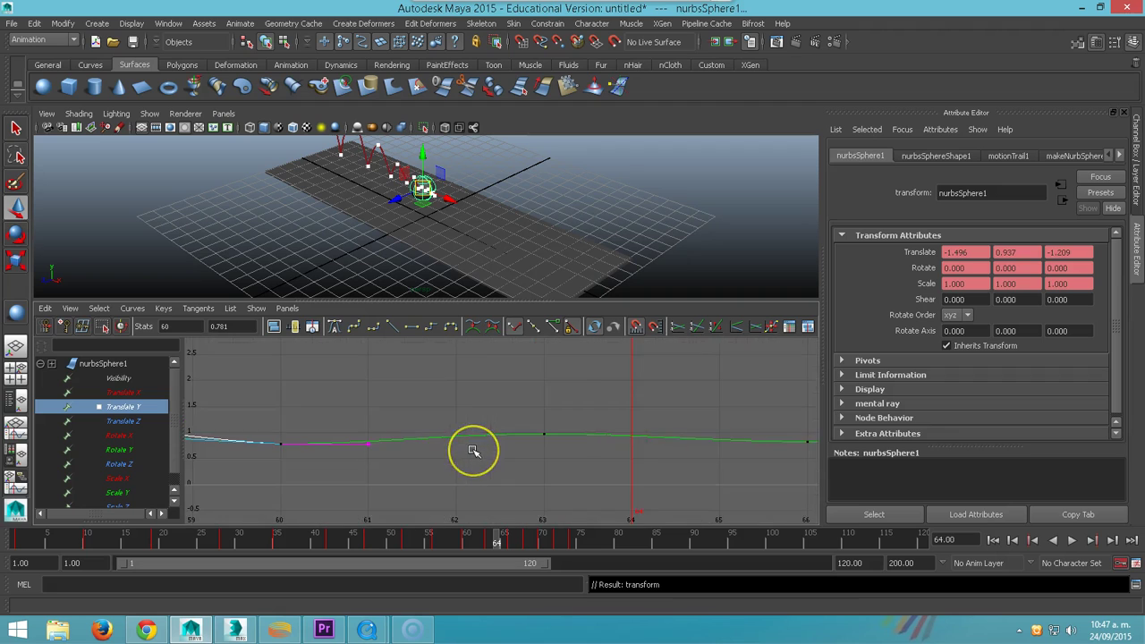
pyautogui.moveTo(474, 451); pyautogui.dragTo(586, 457, button='middle')
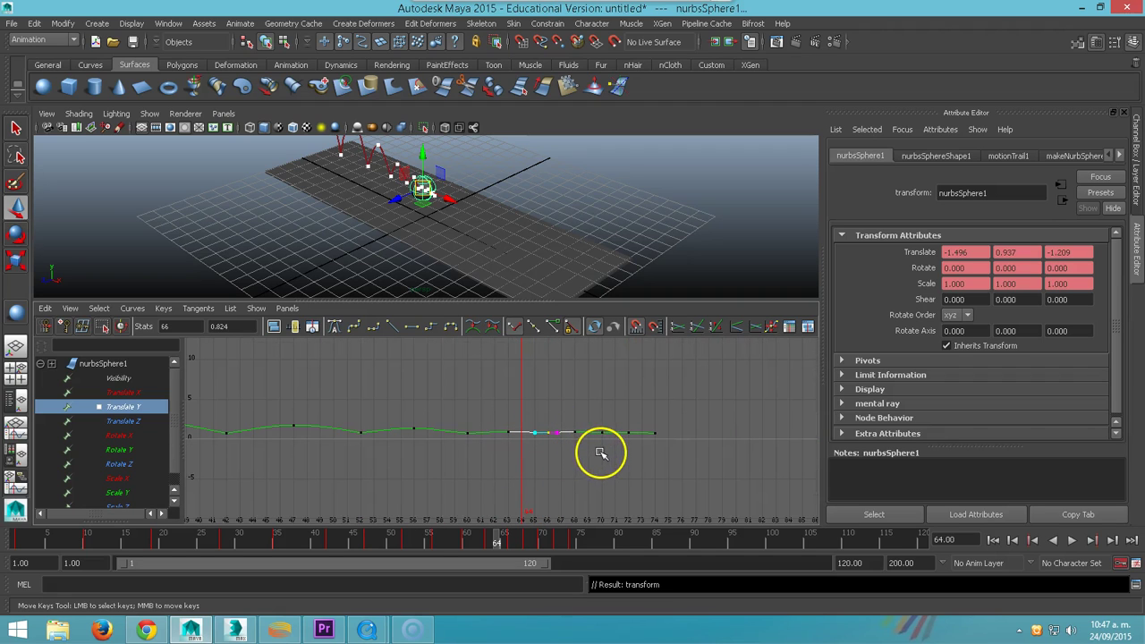
pyautogui.keyDown('shift'); pyautogui.moveTo(586, 417); pyautogui.dragTo(706, 447); pyautogui.keyUp('shift')
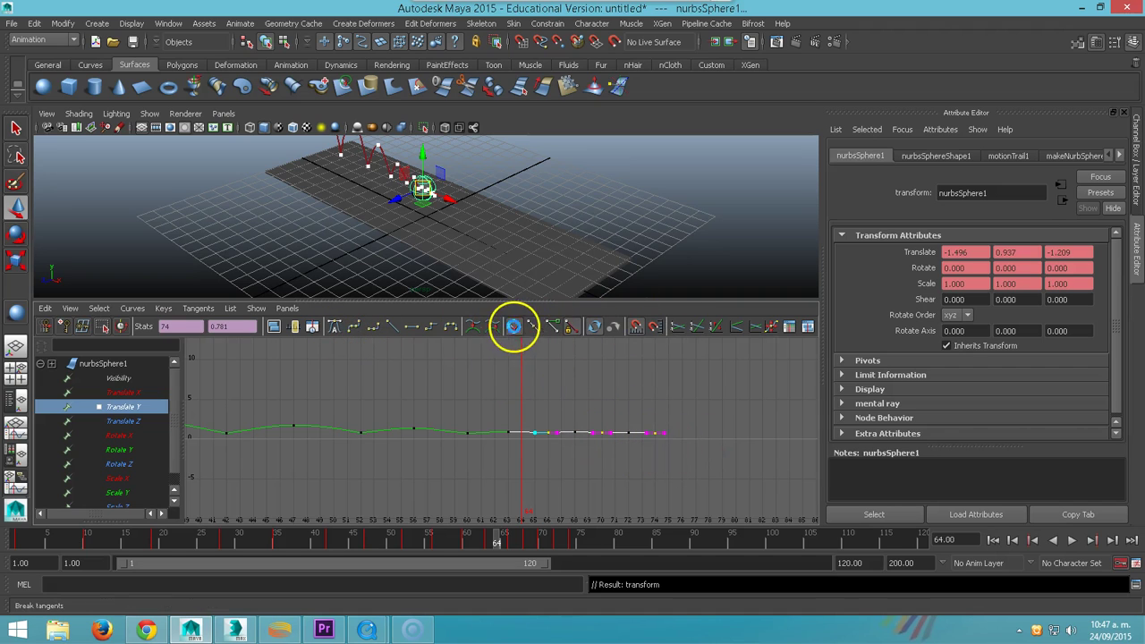
pyautogui.click(534, 435)
pyautogui.press('f')
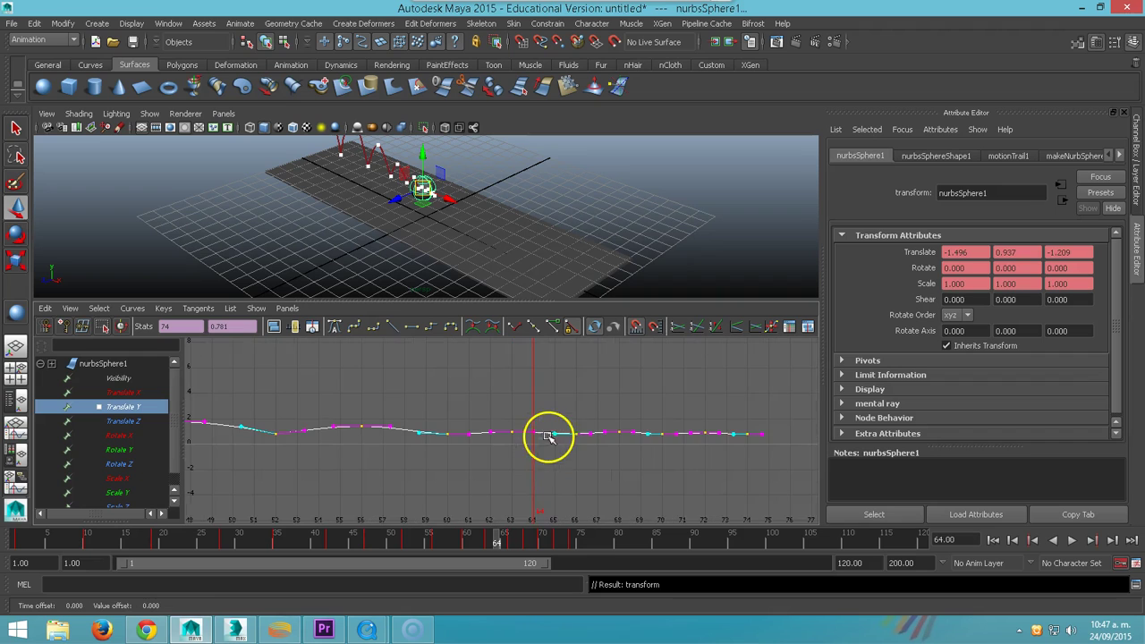
pyautogui.click(556, 436)
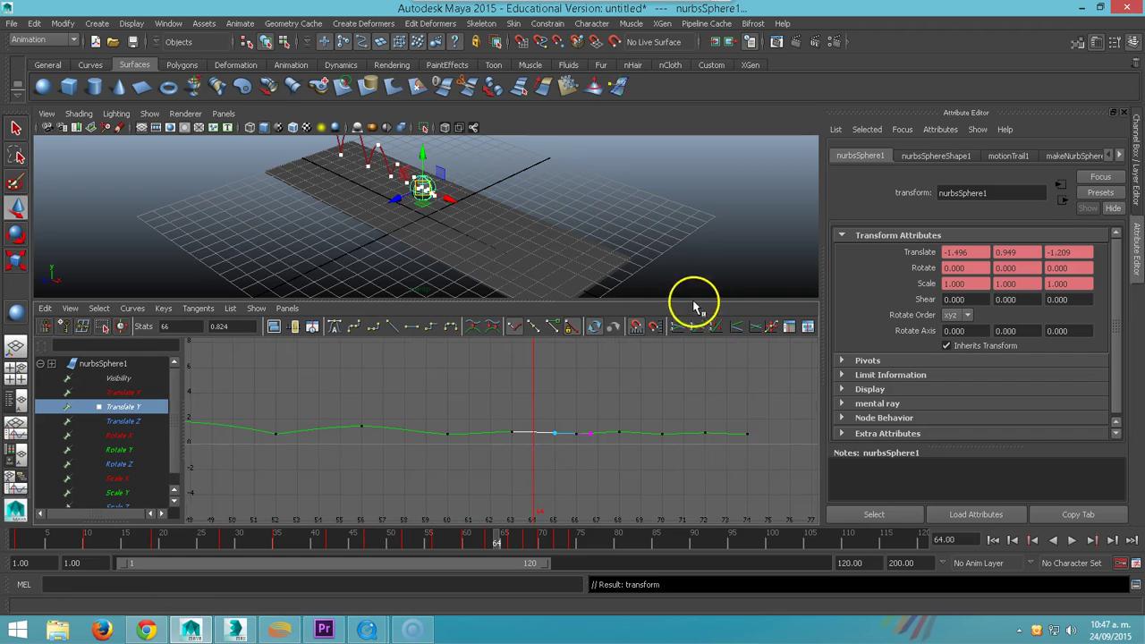
pyautogui.click(573, 266)
# - Arrange two side-by-side panes with perspective on the left and the front view, centered on the bounce path, on the right
pyautogui.press('space')
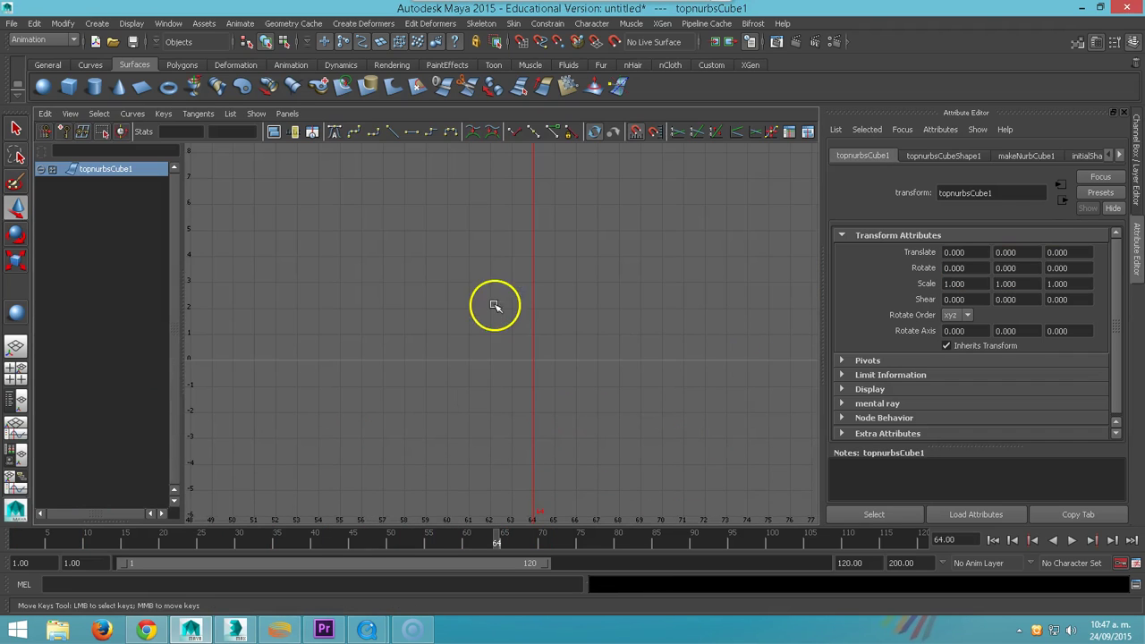
pyautogui.press('space')
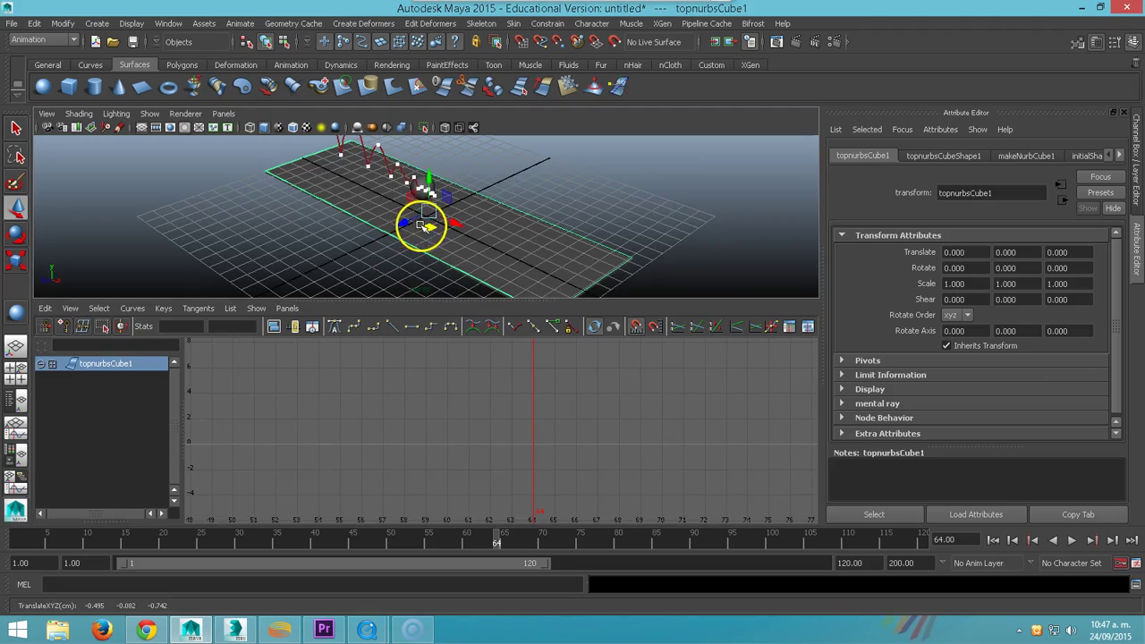
pyautogui.press('space')
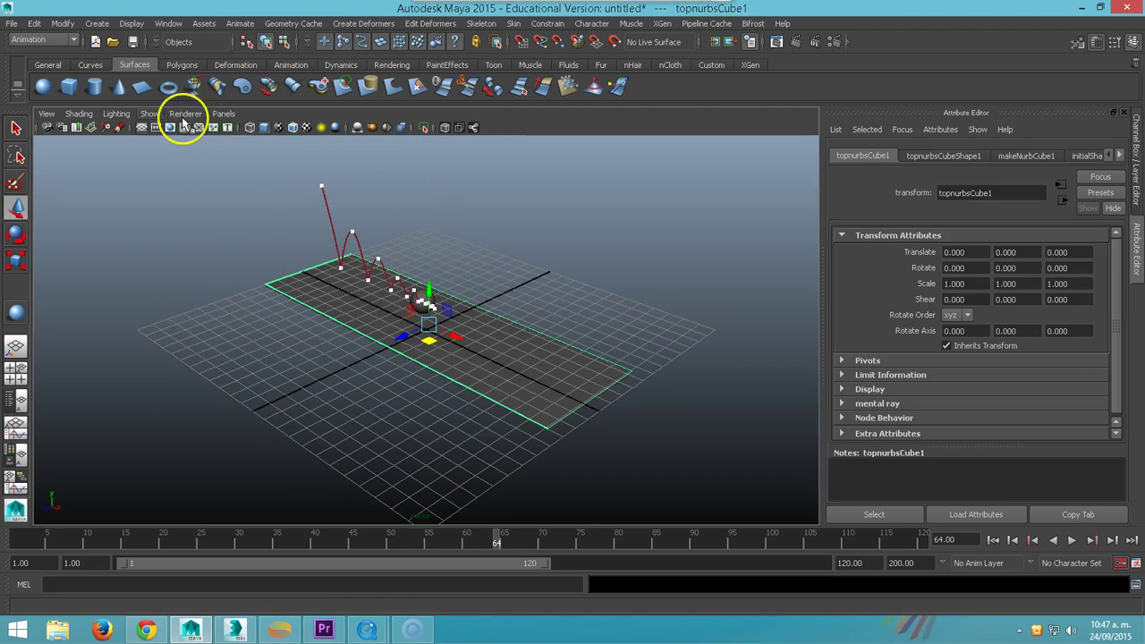
pyautogui.click(224, 113)
pyautogui.moveTo(241, 210)
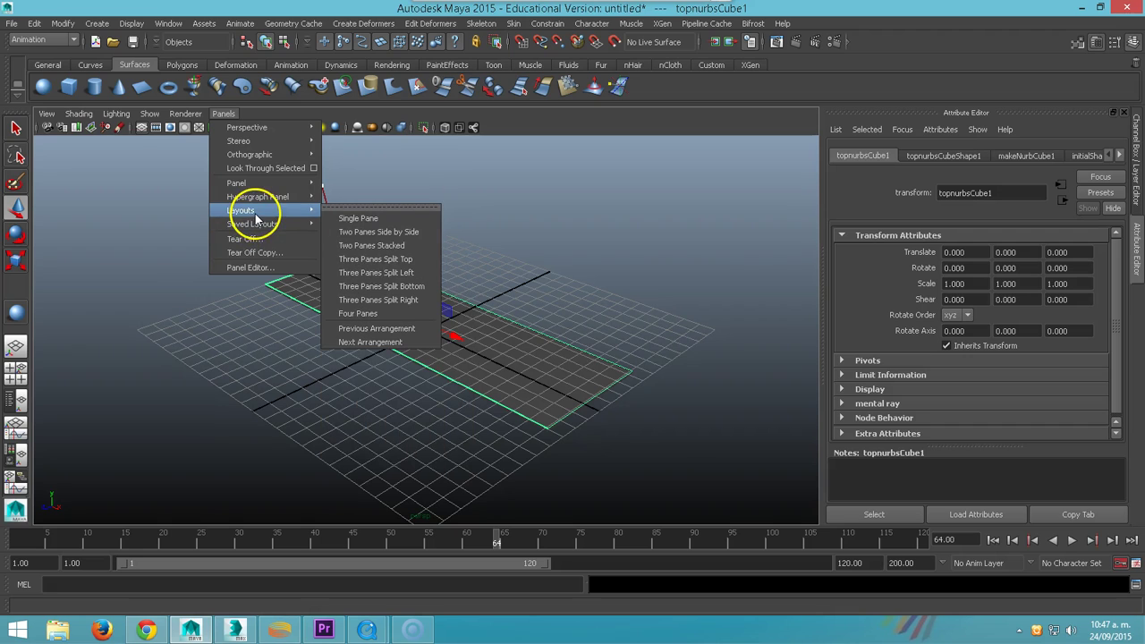
pyautogui.click(369, 246)
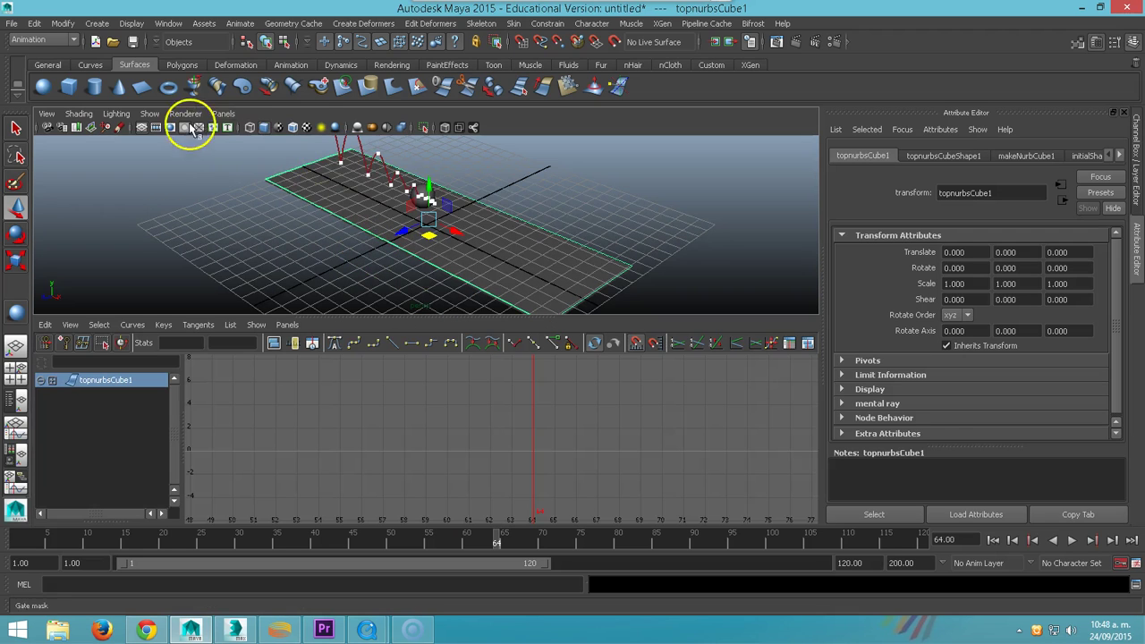
pyautogui.click(232, 116)
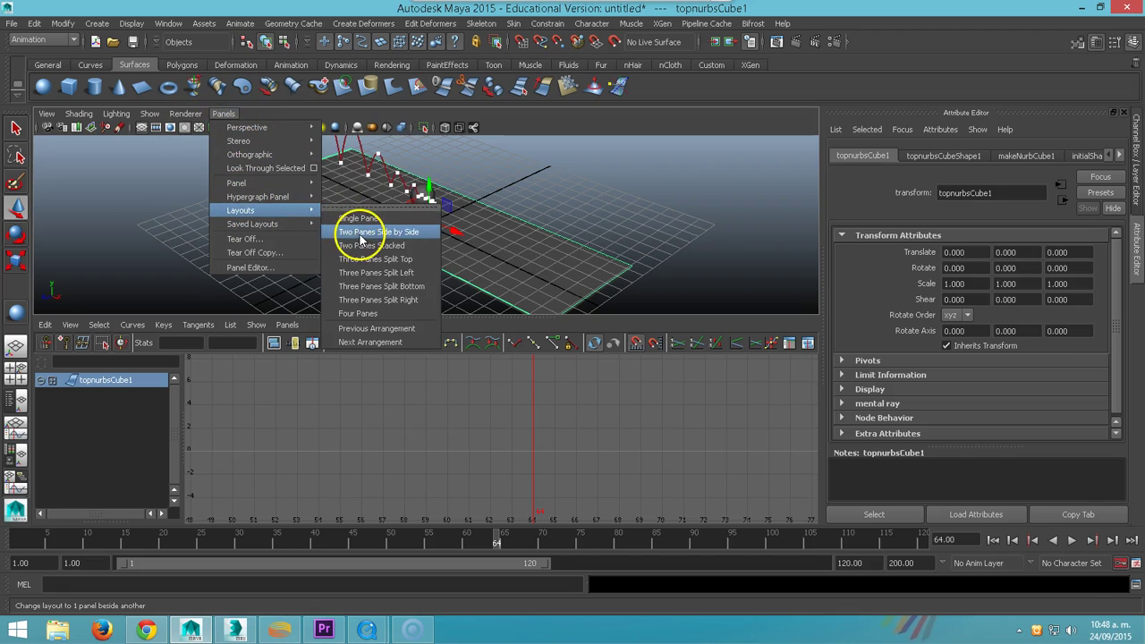
pyautogui.click(361, 234)
pyautogui.click(534, 302)
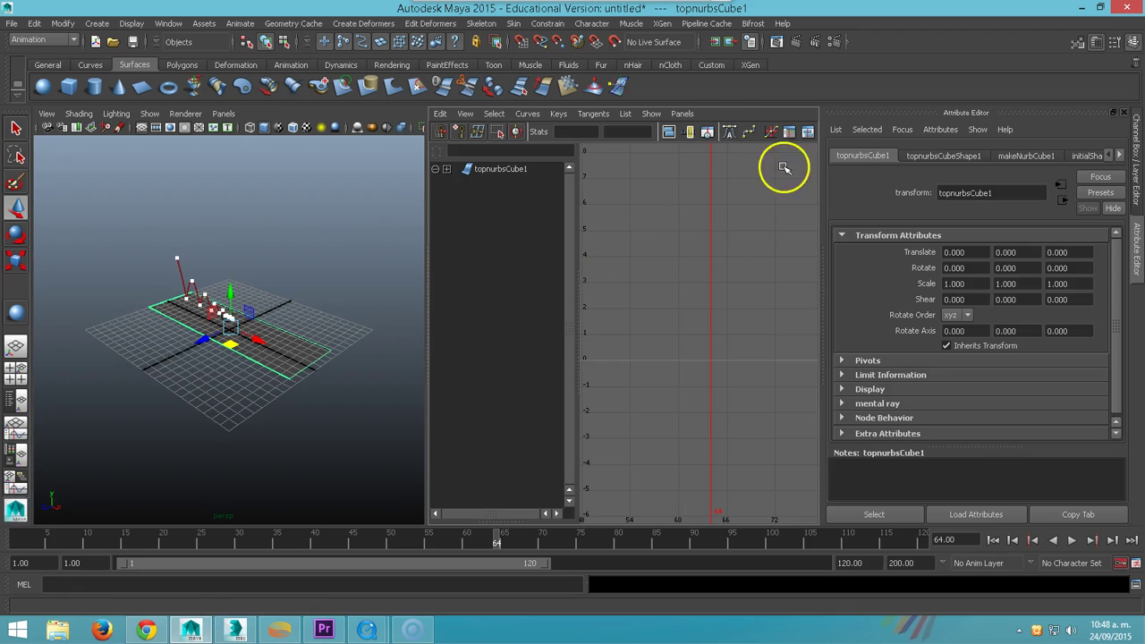
pyautogui.click(683, 113)
pyautogui.moveTo(709, 155)
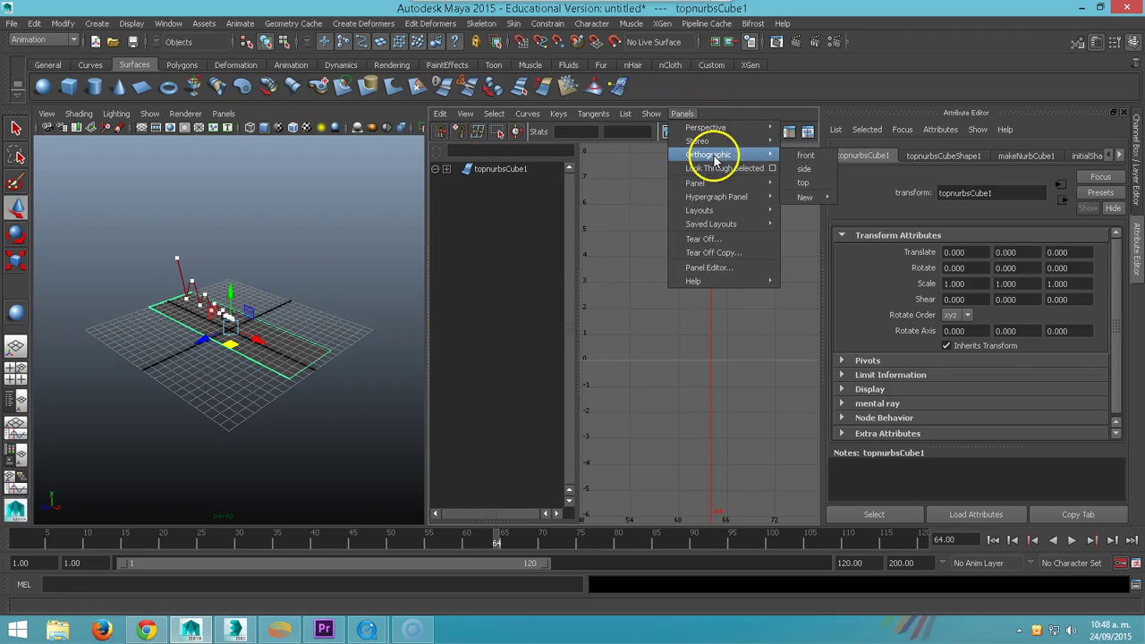
pyautogui.click(805, 155)
pyautogui.moveTo(636, 305); pyautogui.dragTo(637, 306)
pyautogui.keyDown('alt'); pyautogui.moveTo(636, 305); pyautogui.dragTo(680, 335, button='middle'); pyautogui.keyUp('alt')
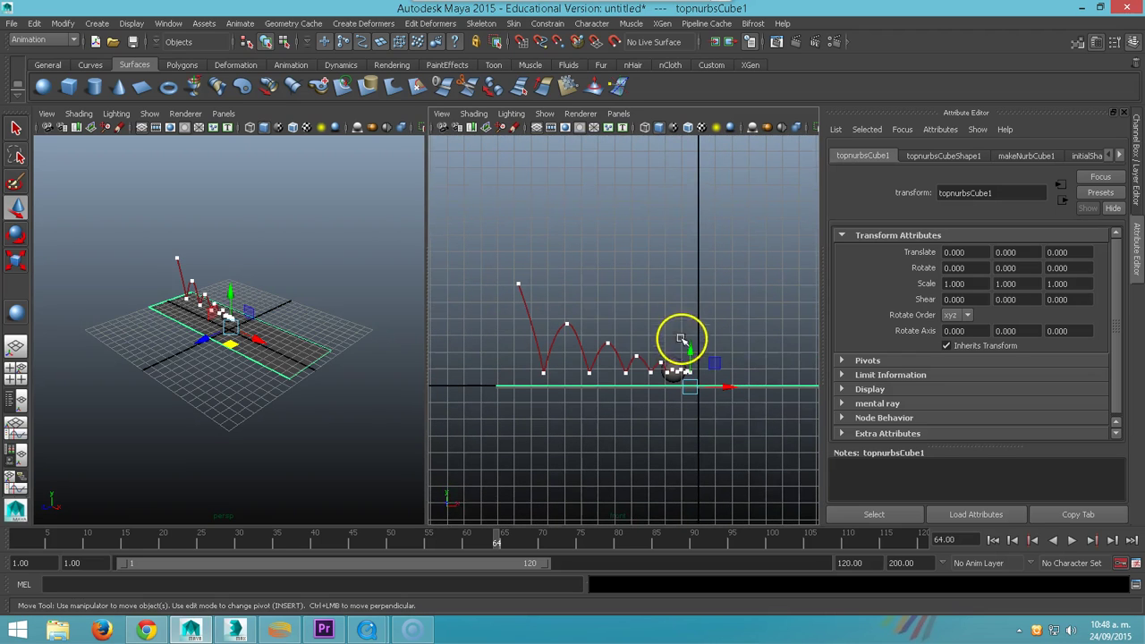
# - Play the bounce from frame 1, then stop and select the ball at frame 59
pyautogui.moveTo(497, 540); pyautogui.dragTo(20, 541)
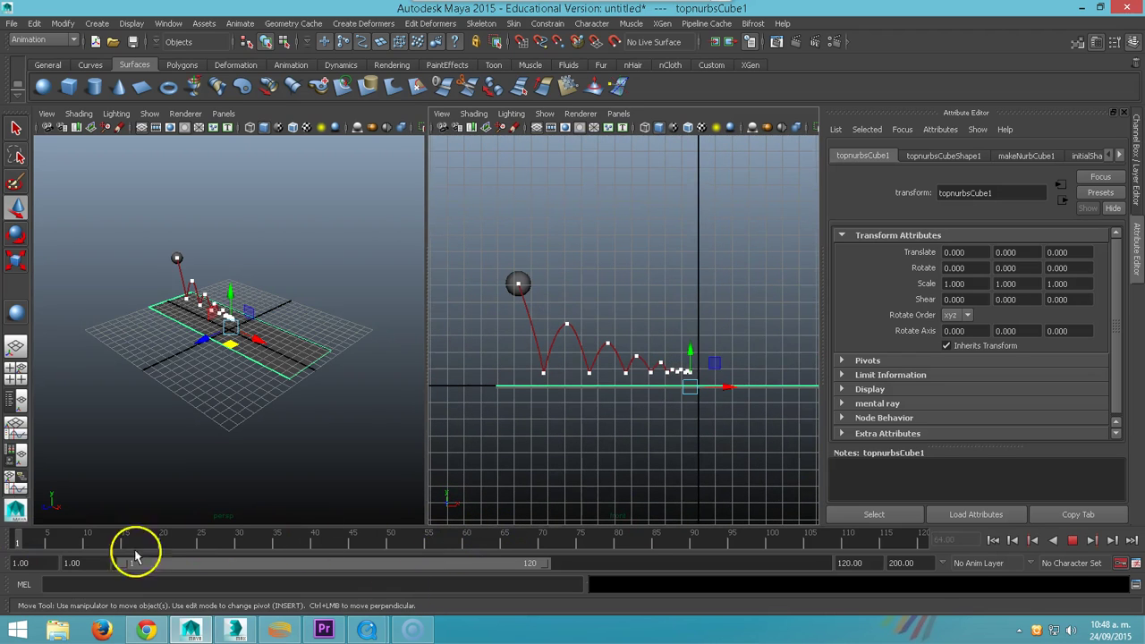
pyautogui.click(1074, 540)
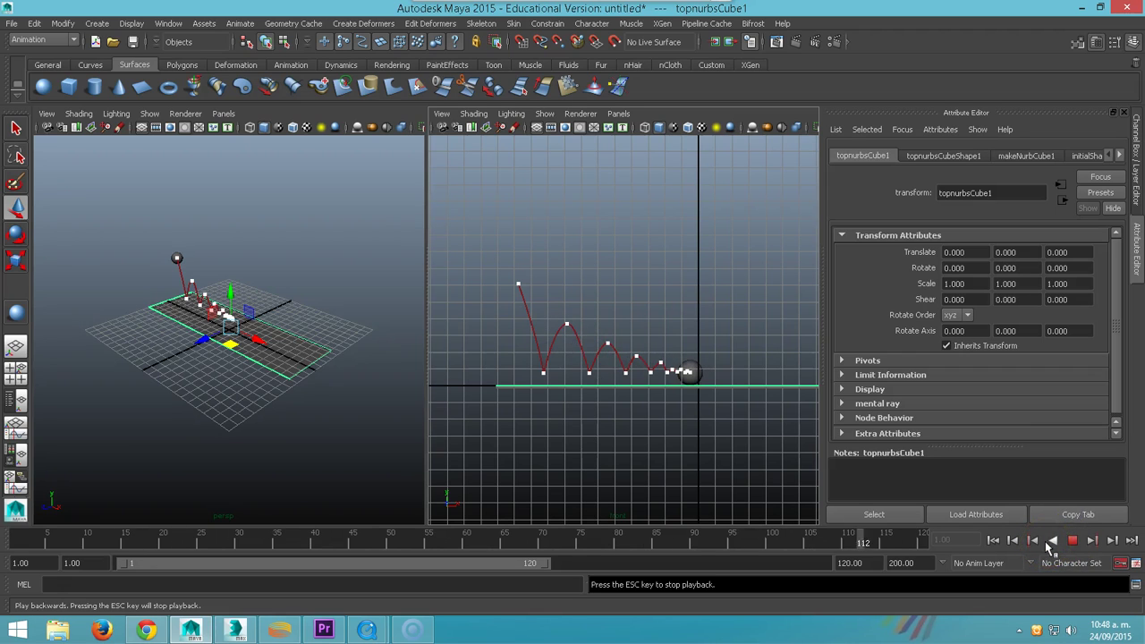
pyautogui.moveTo(984, 542); pyautogui.dragTo(498, 537)
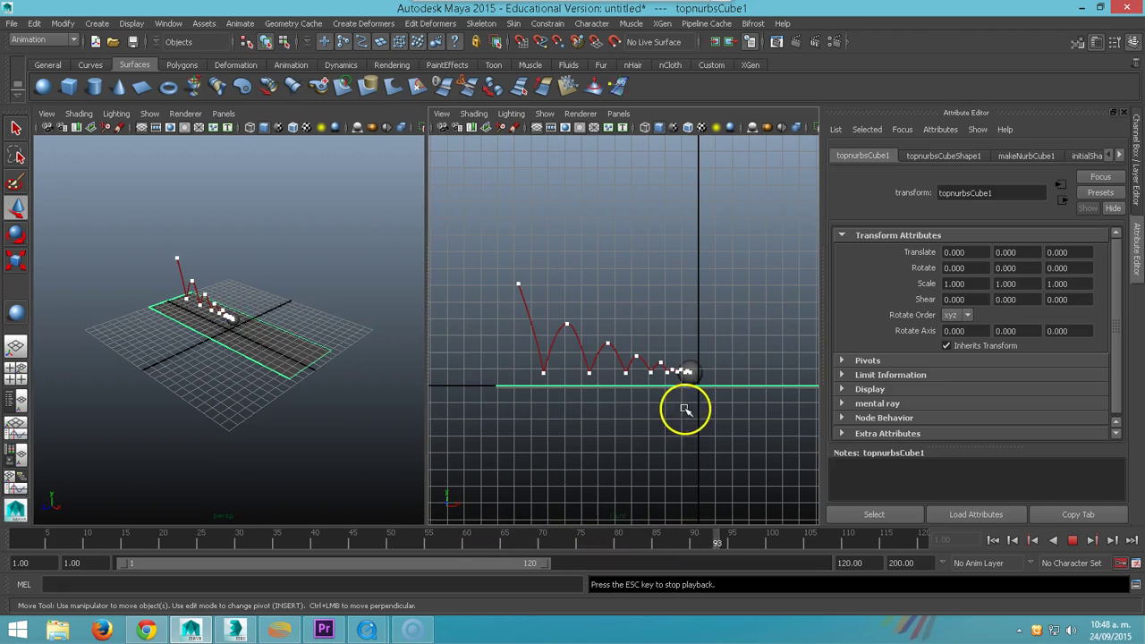
pyautogui.scroll(3, 686, 404)
pyautogui.click(1073, 541)
pyautogui.click(725, 407)
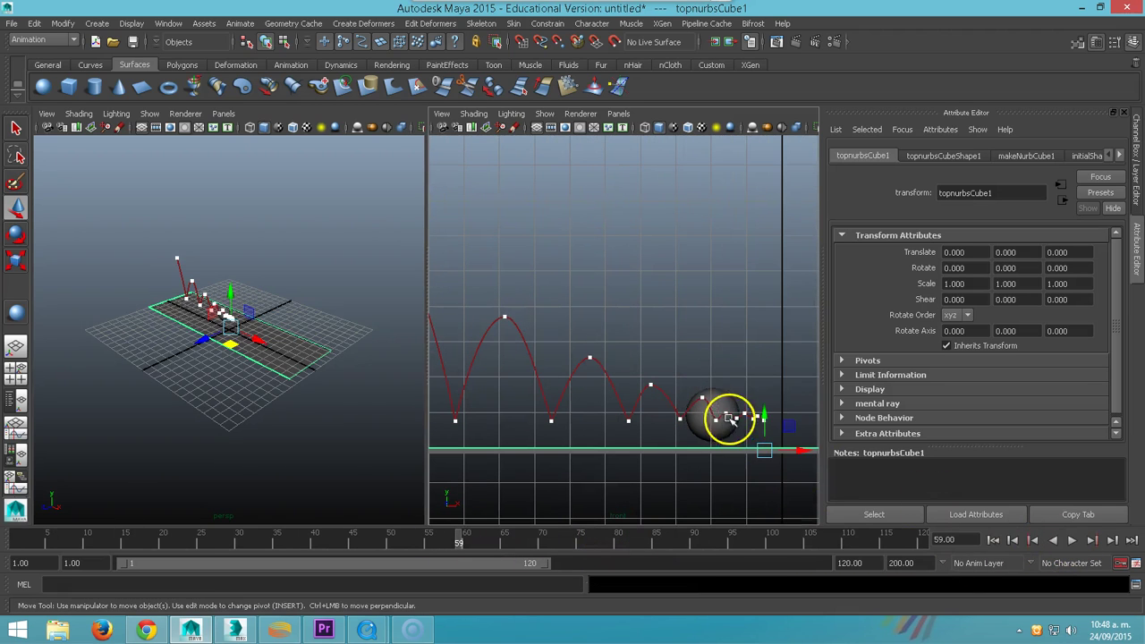
# - Assign a new Blinn material with a Checker colour map to nurbsSphere1 and turn on textured shading (6)
pyautogui.rightClick(716, 407)
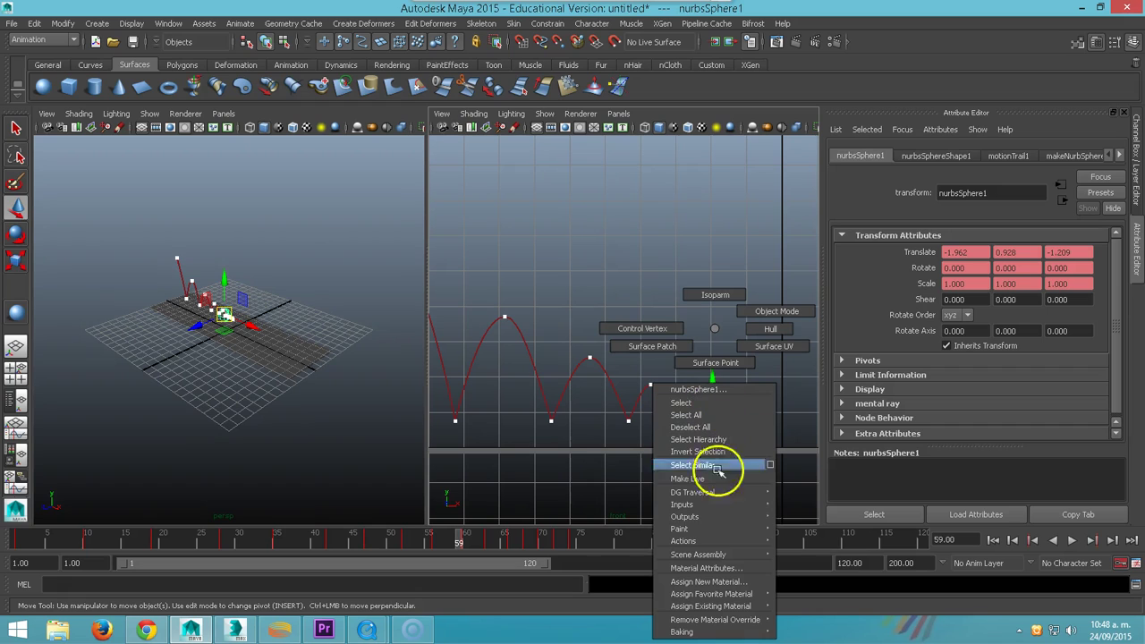
pyautogui.moveTo(712, 595)
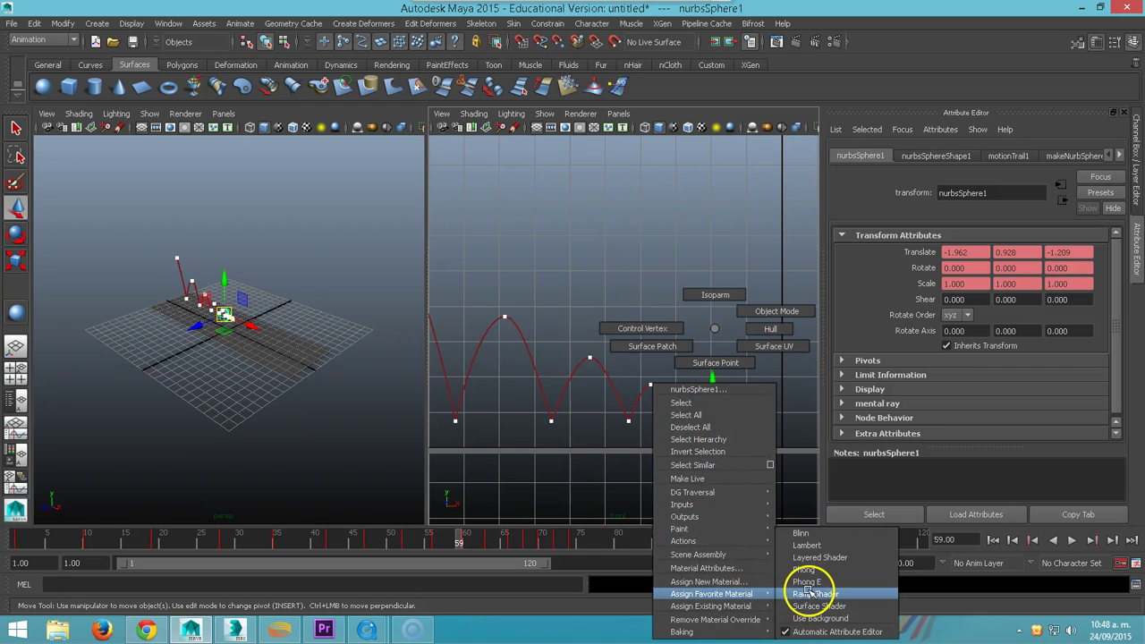
pyautogui.click(802, 534)
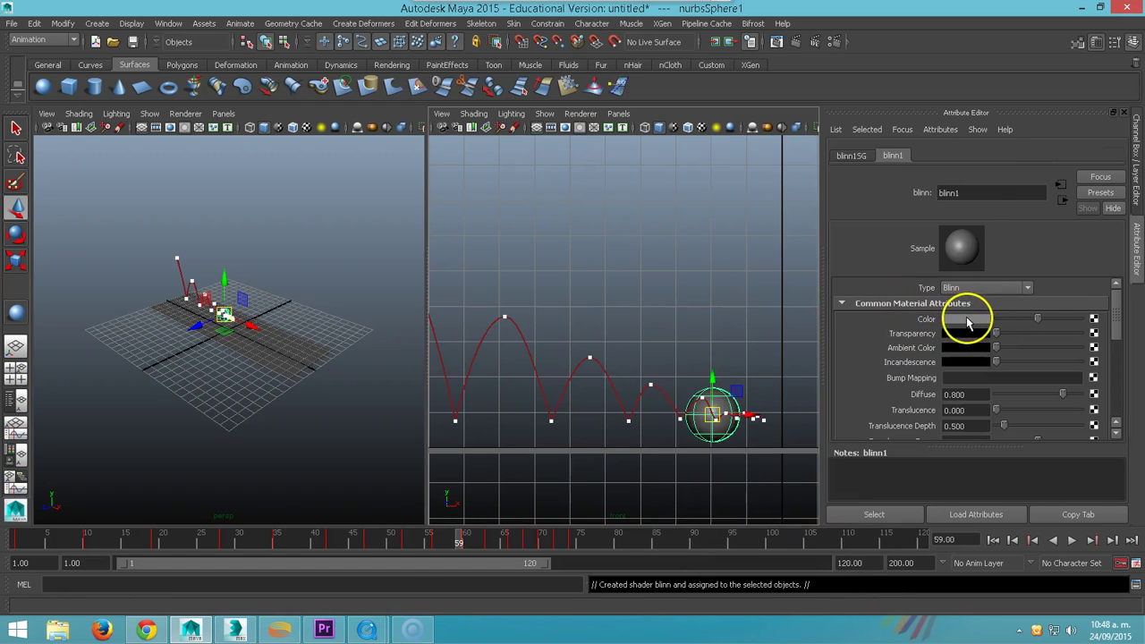
pyautogui.click(1095, 324)
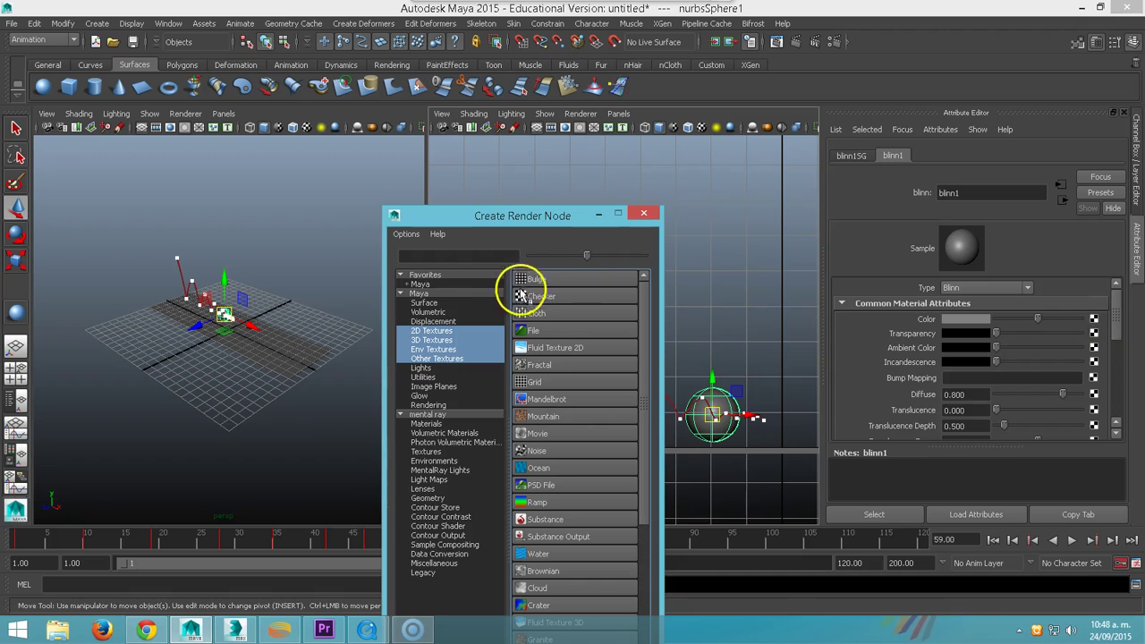
pyautogui.click(535, 291)
pyautogui.click(535, 301)
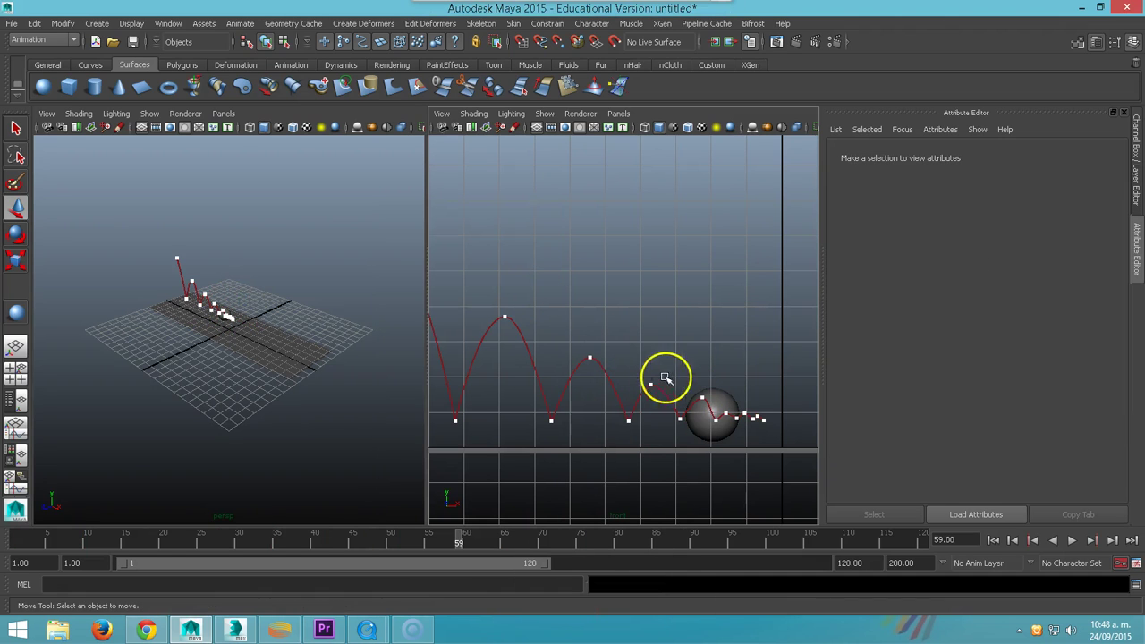
pyautogui.click(721, 405)
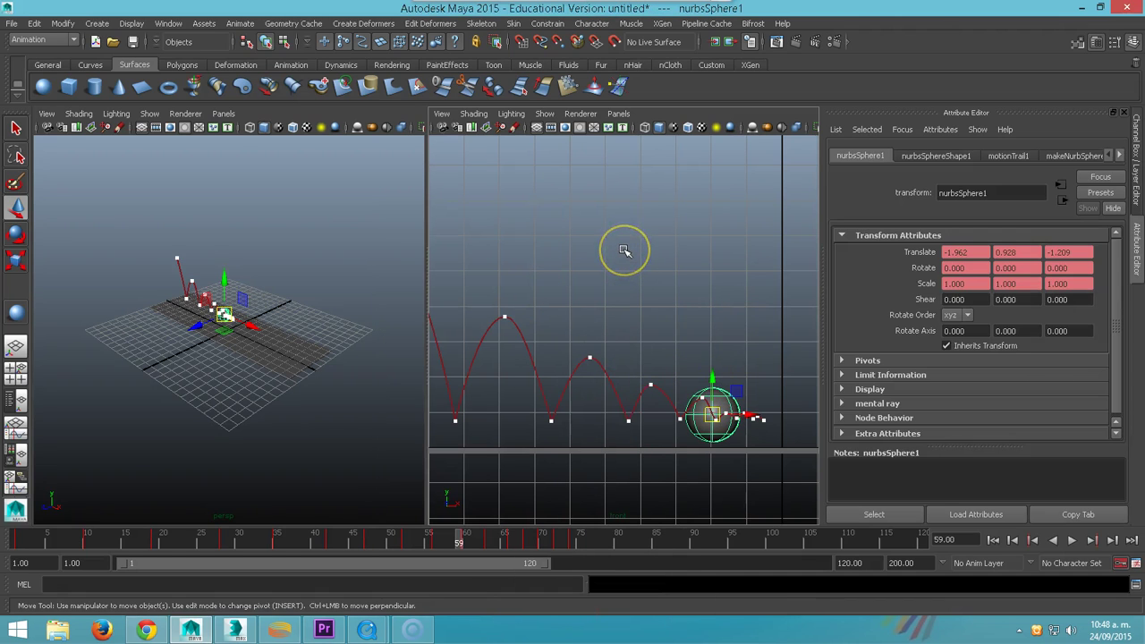
pyautogui.press('6')
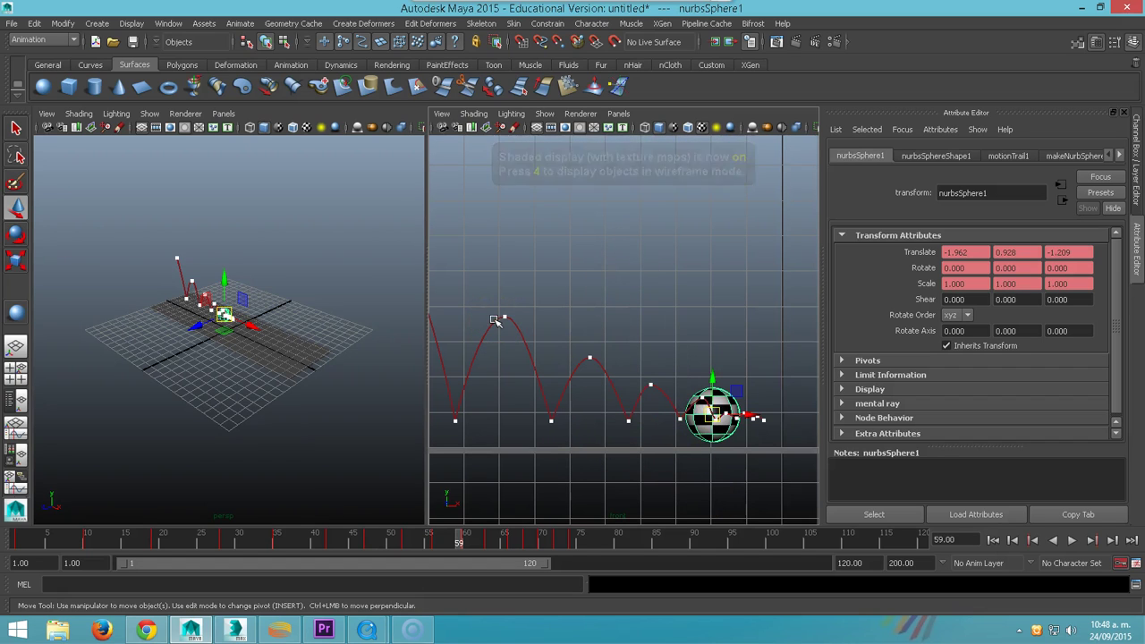
# - At frame 74, rotate the ball about -100° around Z, then scrub back to frame 53
pyautogui.press('e')
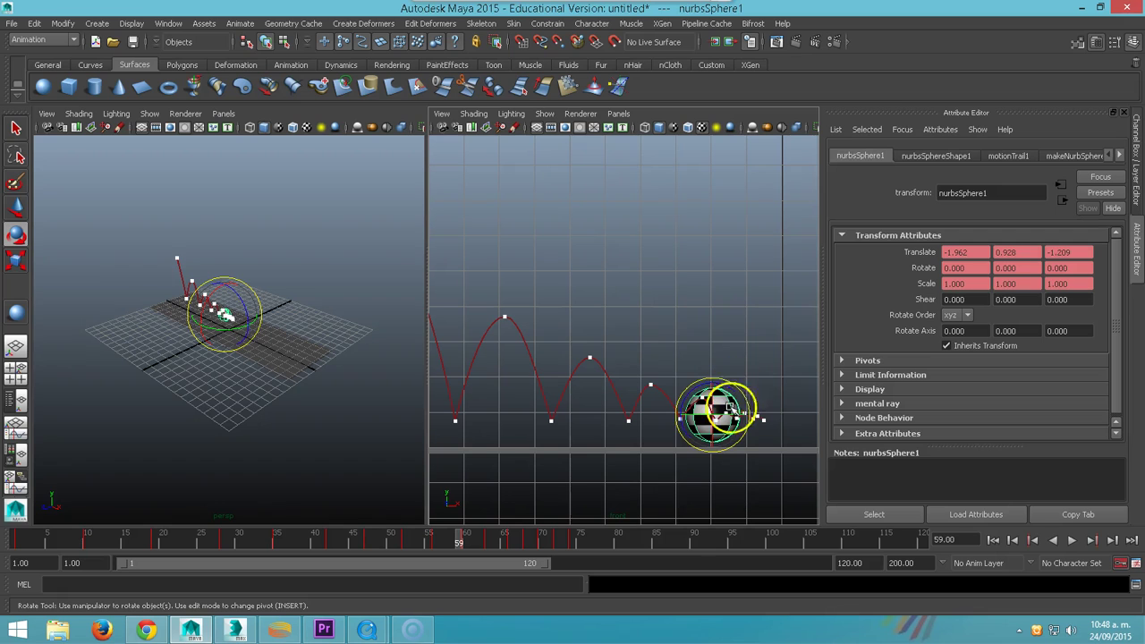
pyautogui.click(573, 537)
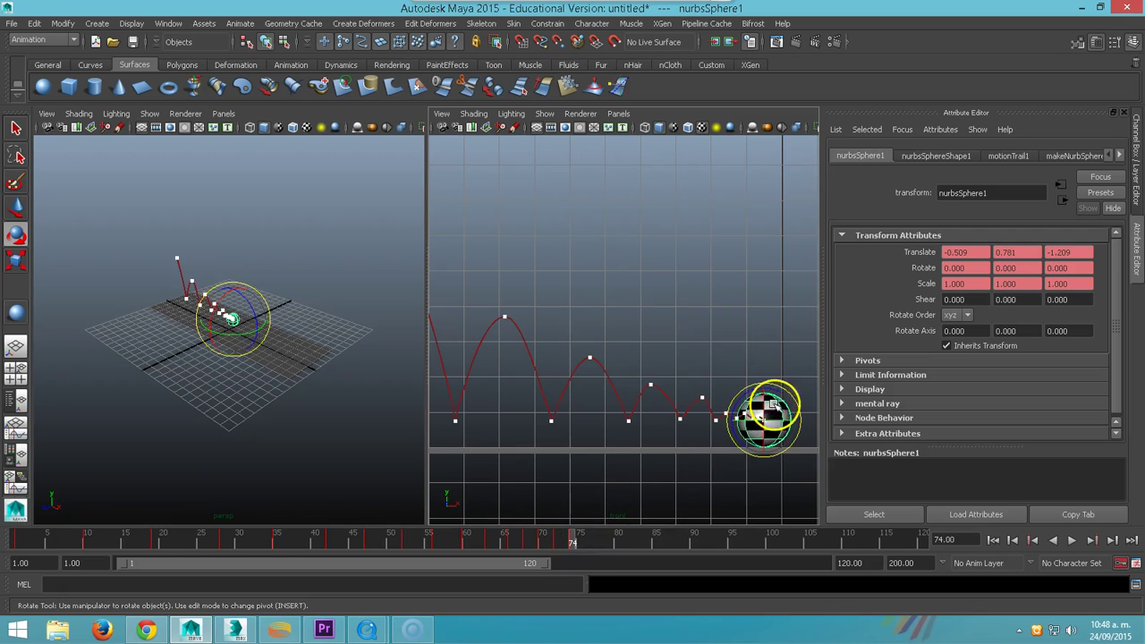
pyautogui.moveTo(778, 388); pyautogui.dragTo(772, 455)
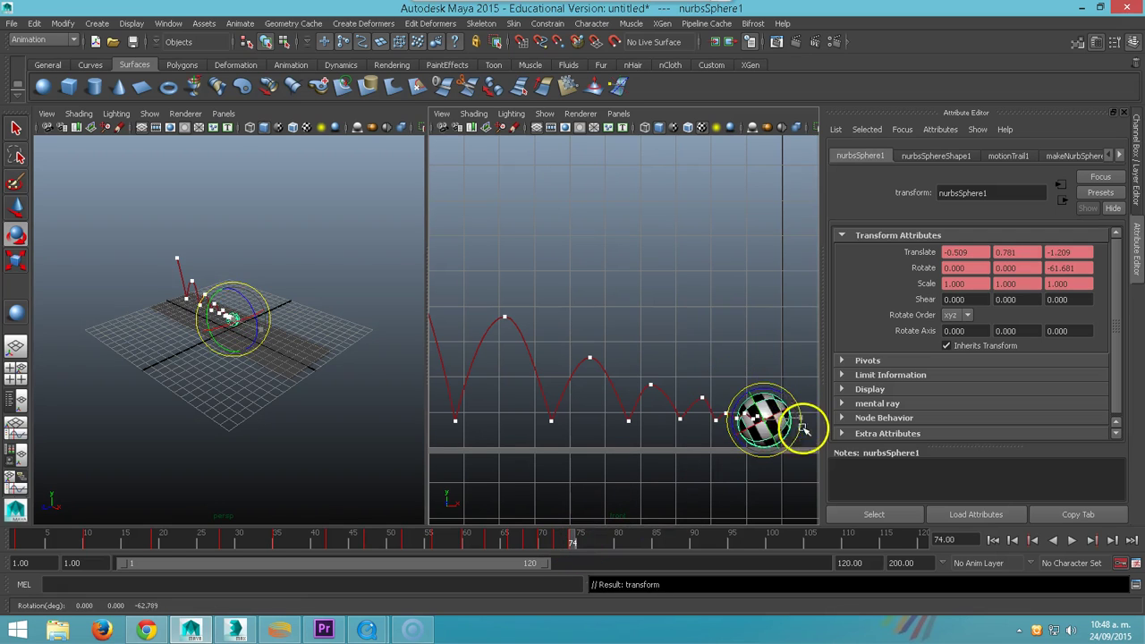
pyautogui.moveTo(573, 537); pyautogui.dragTo(253, 535)
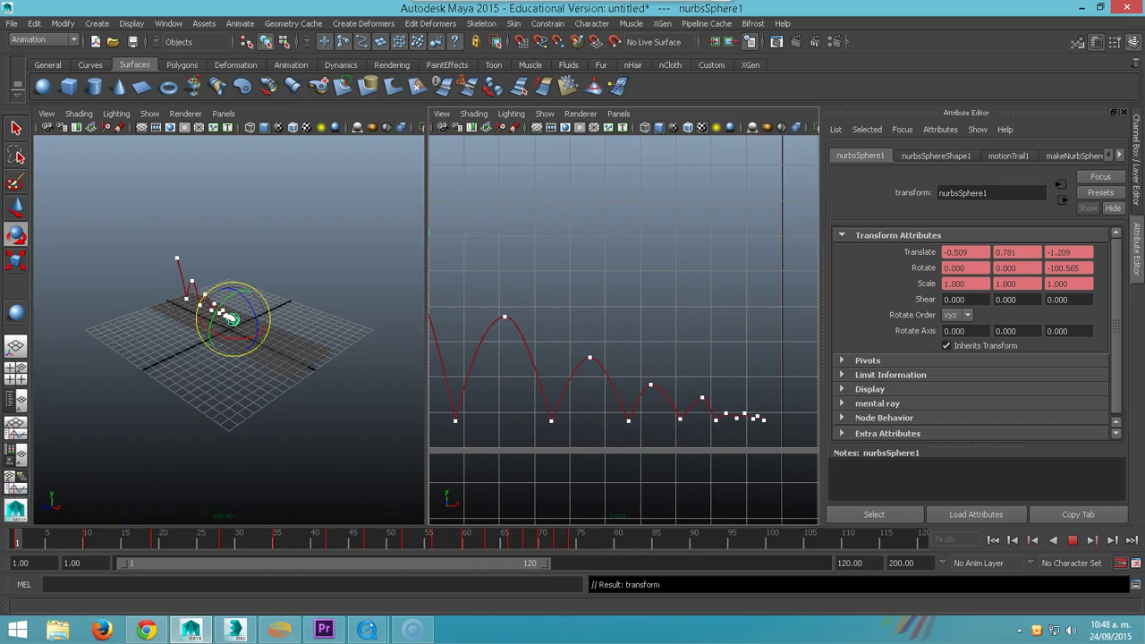
pyautogui.moveTo(253, 534); pyautogui.dragTo(415, 504)
pyautogui.click(529, 430)
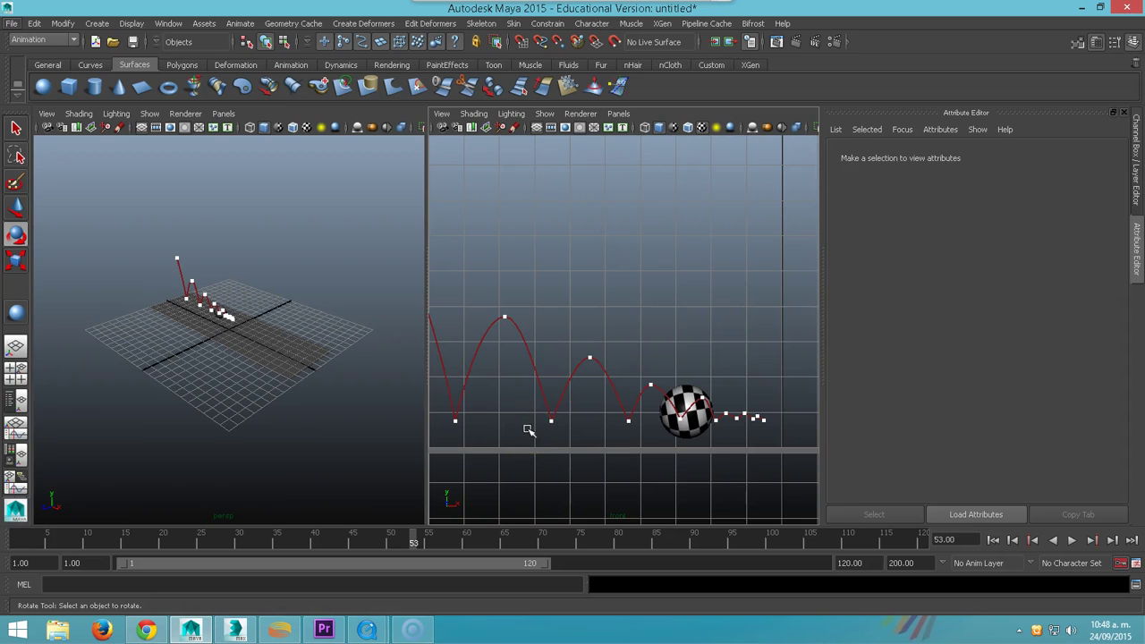
# - Maximize the front view and play the bounce with Alt+V, stopping back at frame 1
pyautogui.press('space')
pyautogui.scroll(-2, 519, 468)
pyautogui.scroll(-1, 461, 520)
pyautogui.hotkey('alt', 'v')
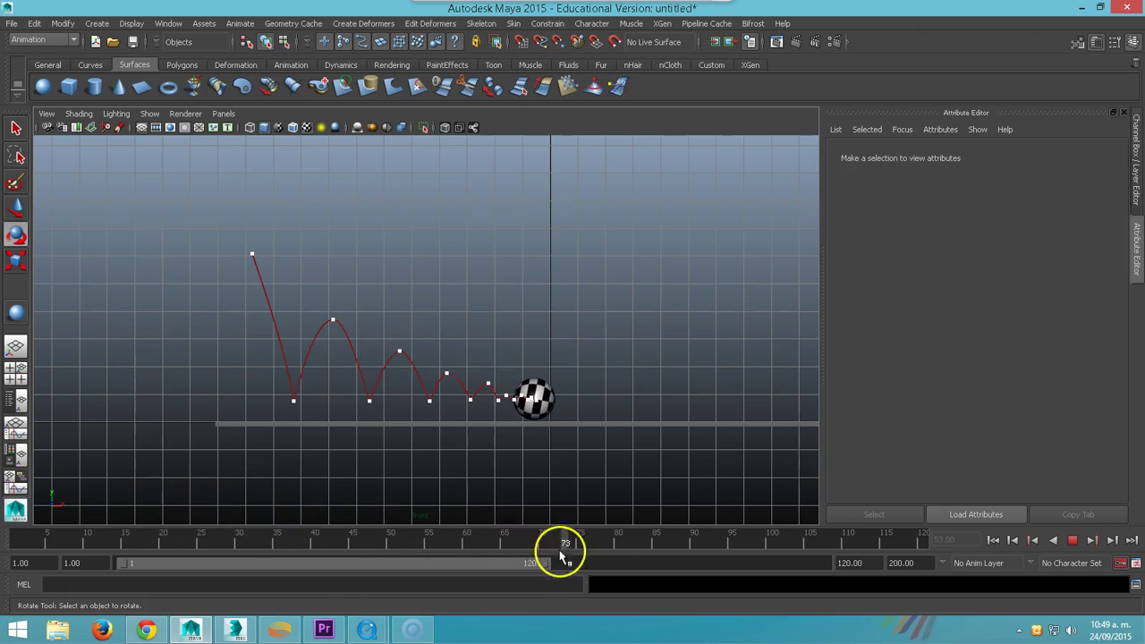
pyautogui.hotkey('alt', 'v')
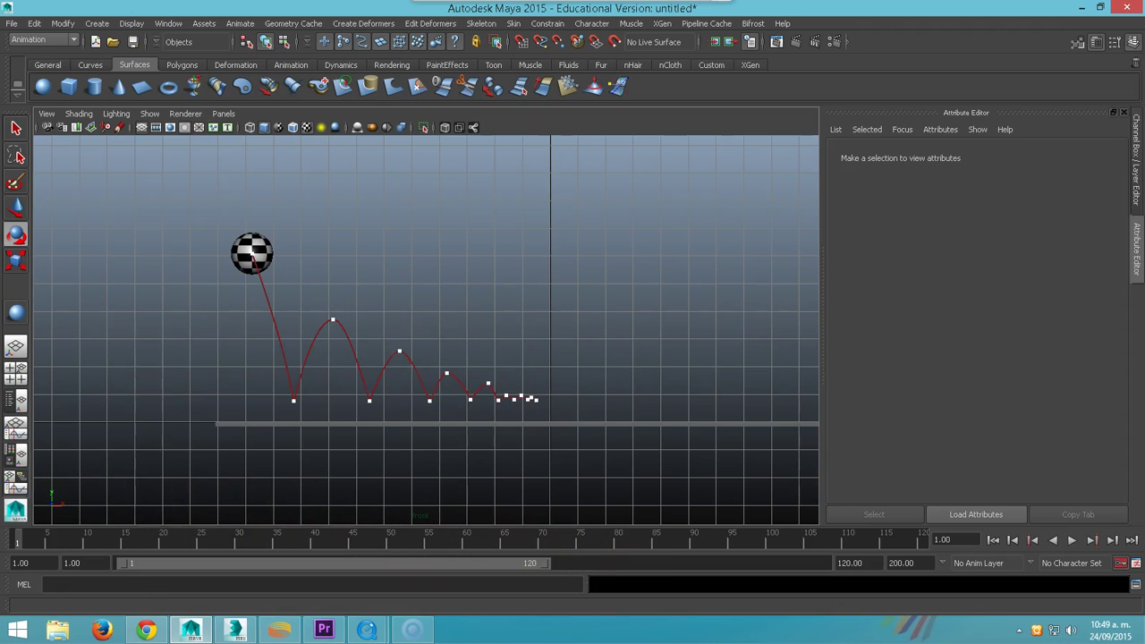
pyautogui.click(160, 26)
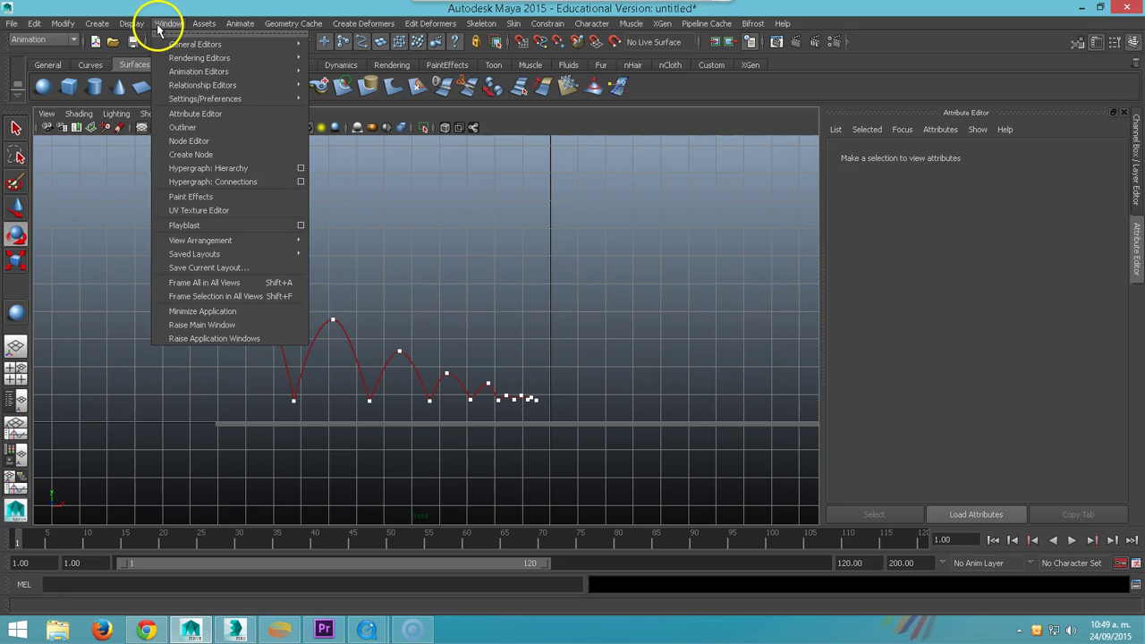
# - In Playblast Options, use the Time Slider range and avi format
pyautogui.click(302, 227)
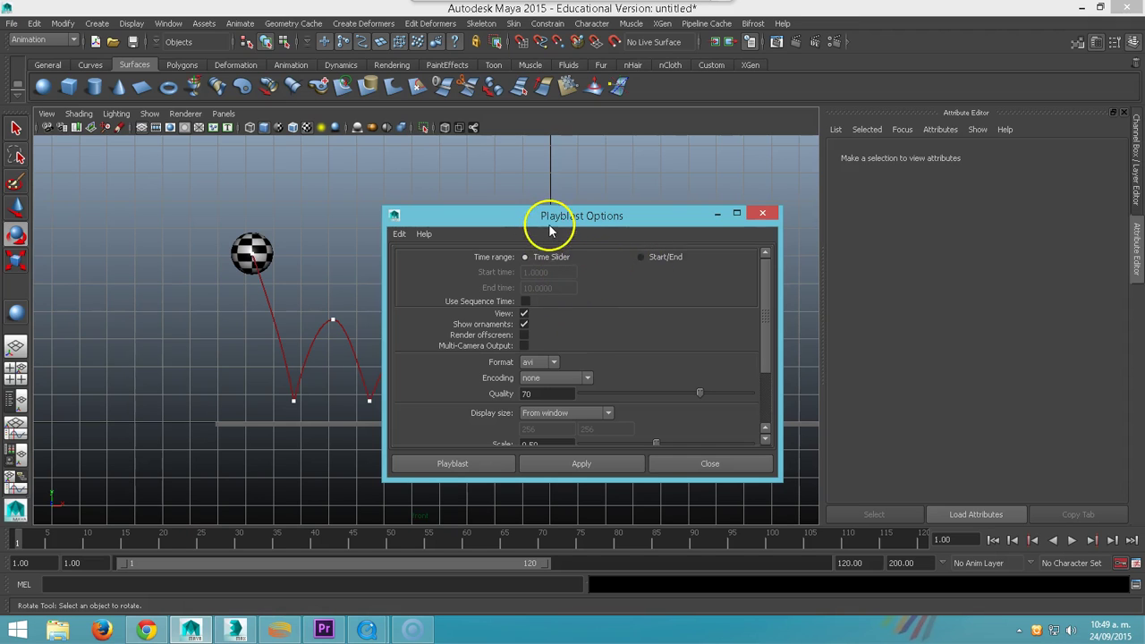
pyautogui.moveTo(526, 206); pyautogui.dragTo(526, 166)
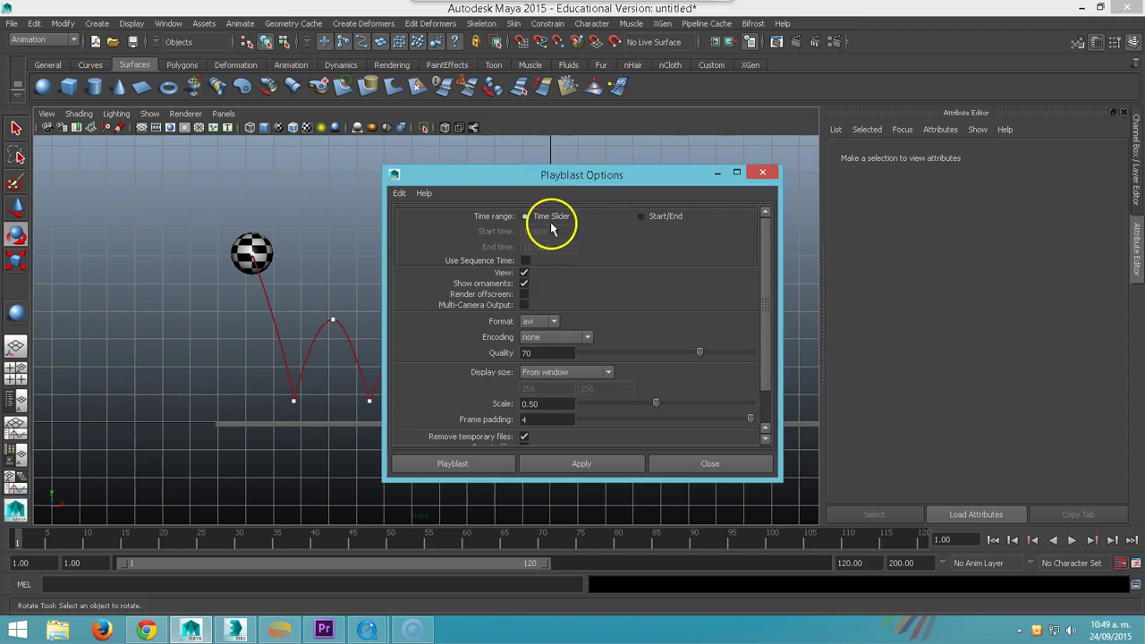
pyautogui.click(642, 217)
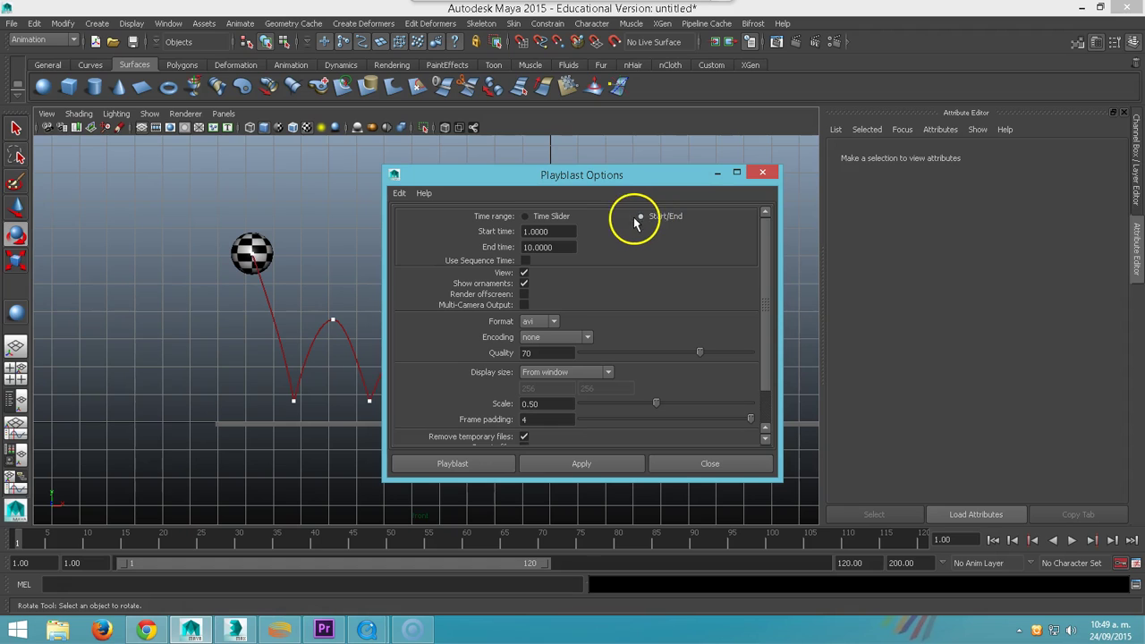
pyautogui.click(525, 218)
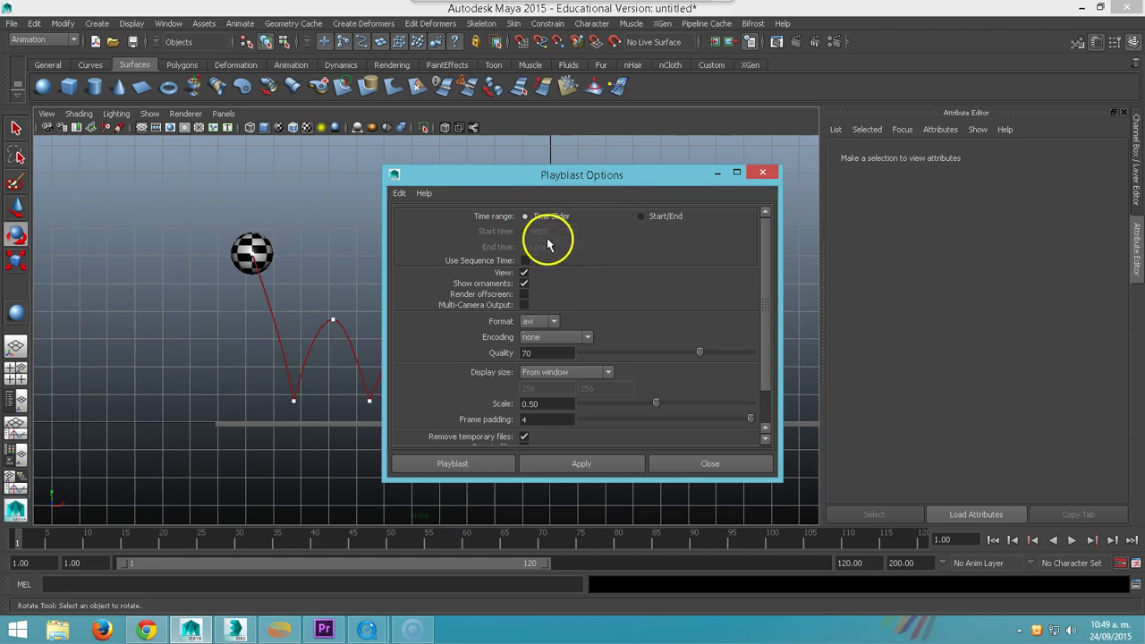
pyautogui.click(552, 323)
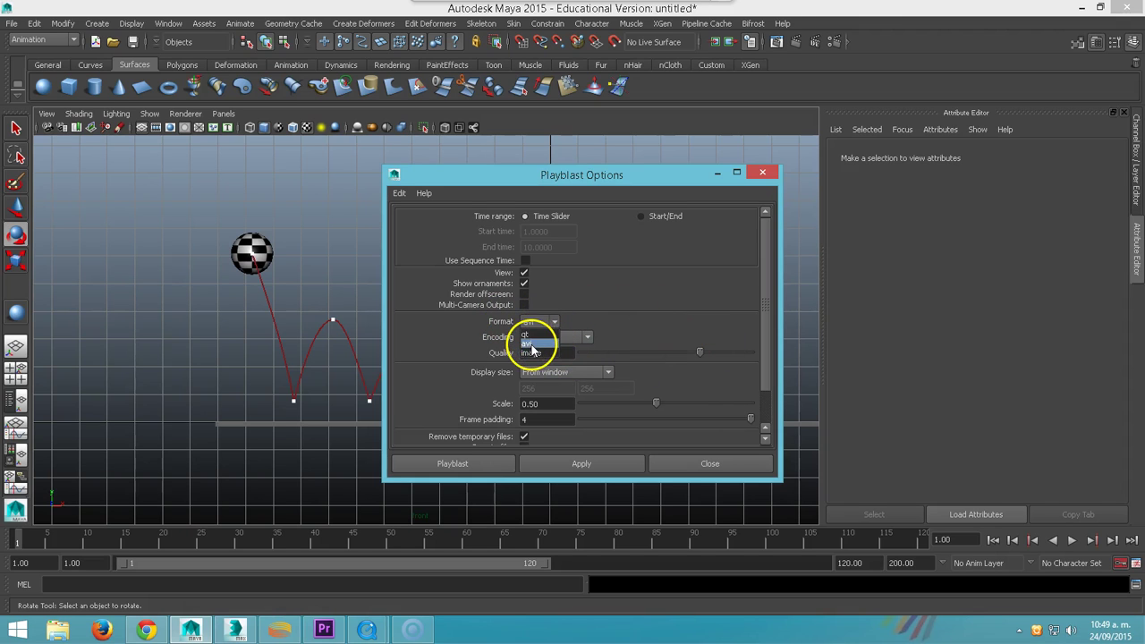
pyautogui.click(531, 345)
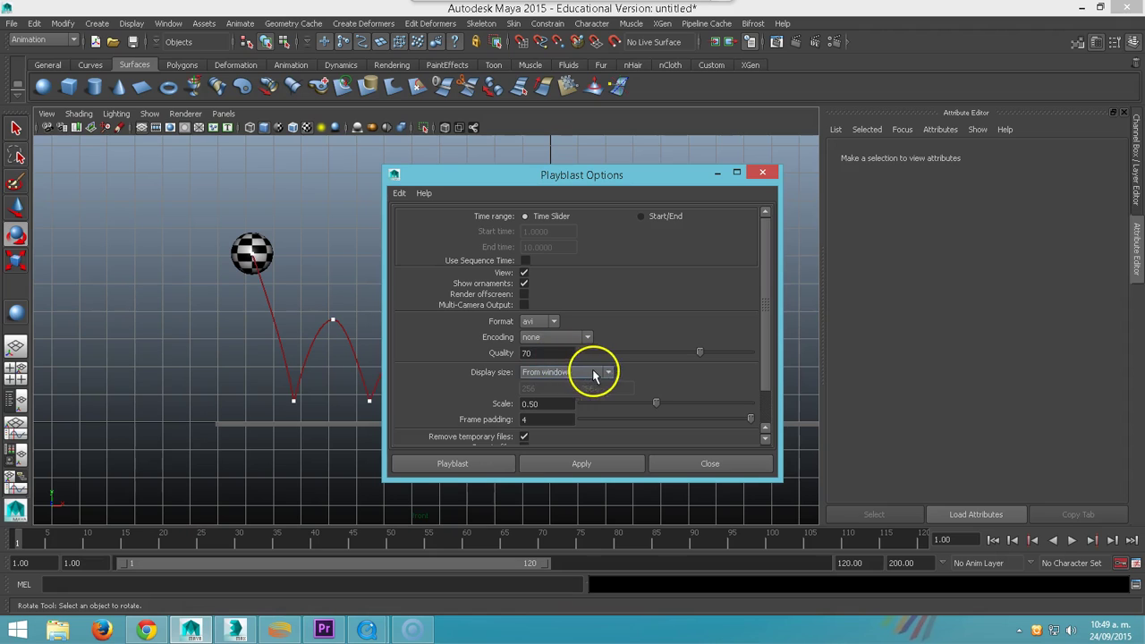
# - Set scale 1.00 and quality 100, enable Save to file, and browse for the save location
pyautogui.moveTo(655, 405)
pyautogui.mouseDown()
pyautogui.moveTo(581, 402)
pyautogui.moveTo(770, 407)
pyautogui.mouseUp()
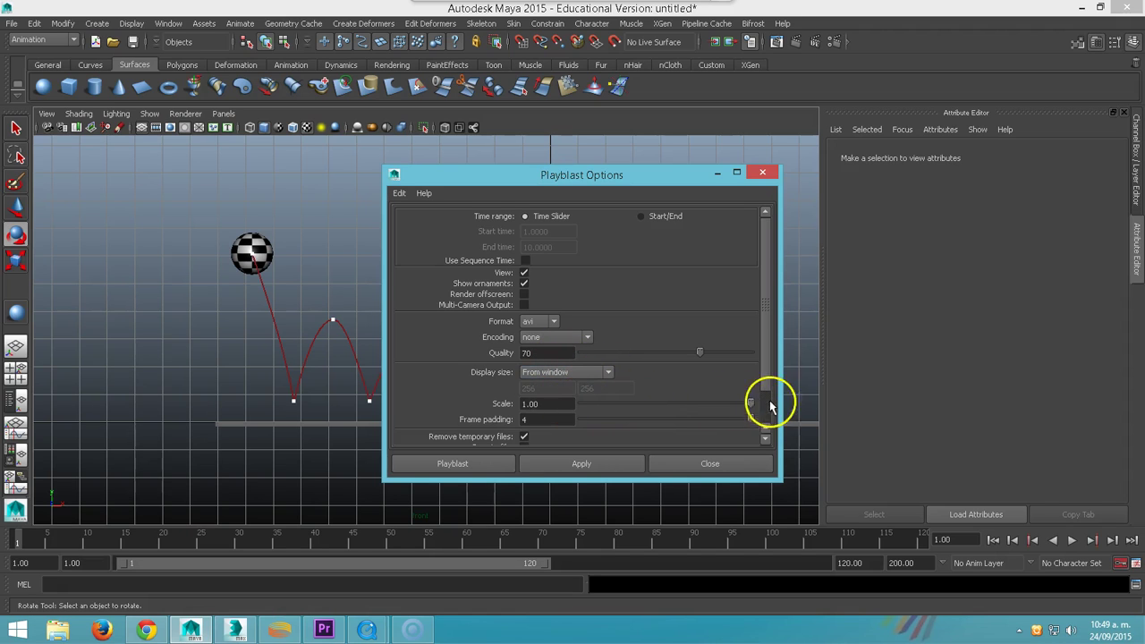
pyautogui.scroll(-1, 757, 379)
pyautogui.scroll(-1, 772, 379)
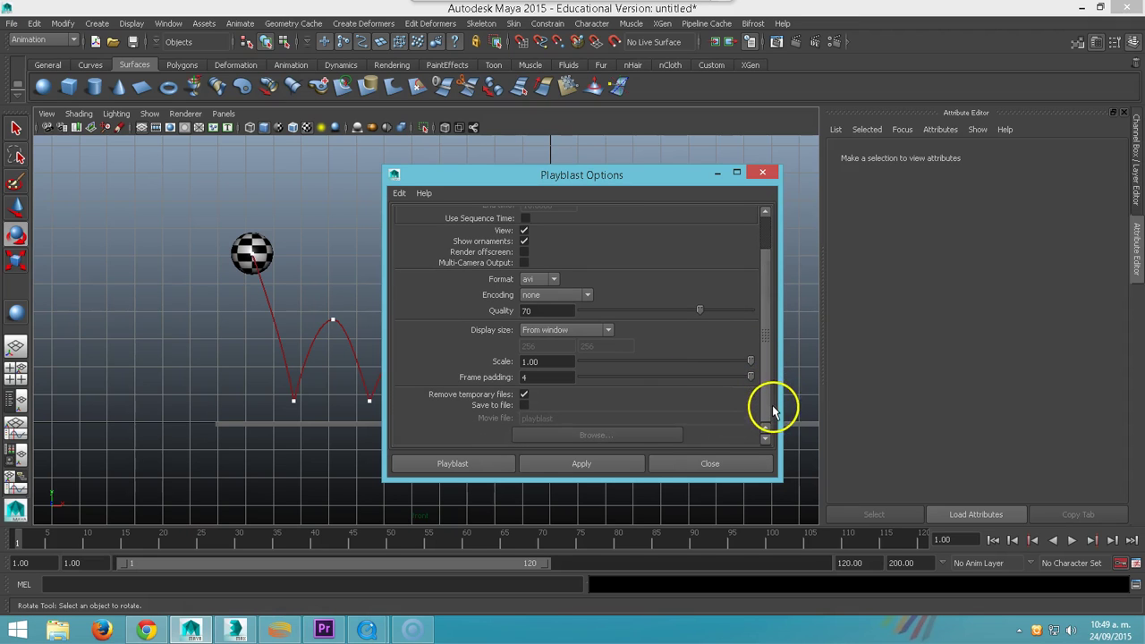
pyautogui.moveTo(702, 310); pyautogui.dragTo(790, 310)
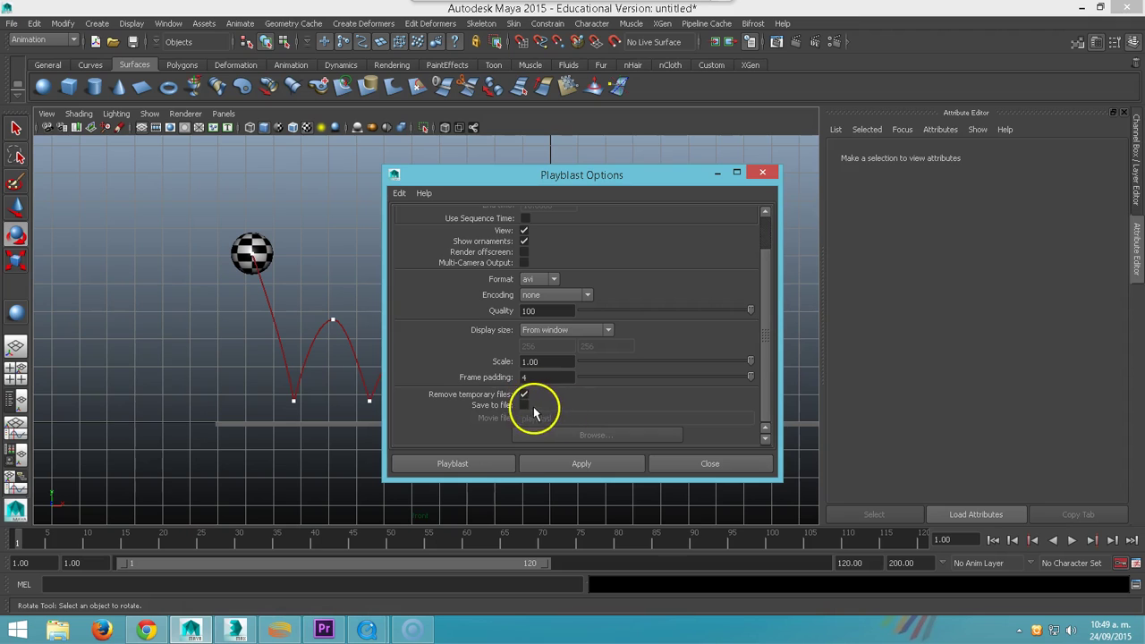
pyautogui.click(524, 406)
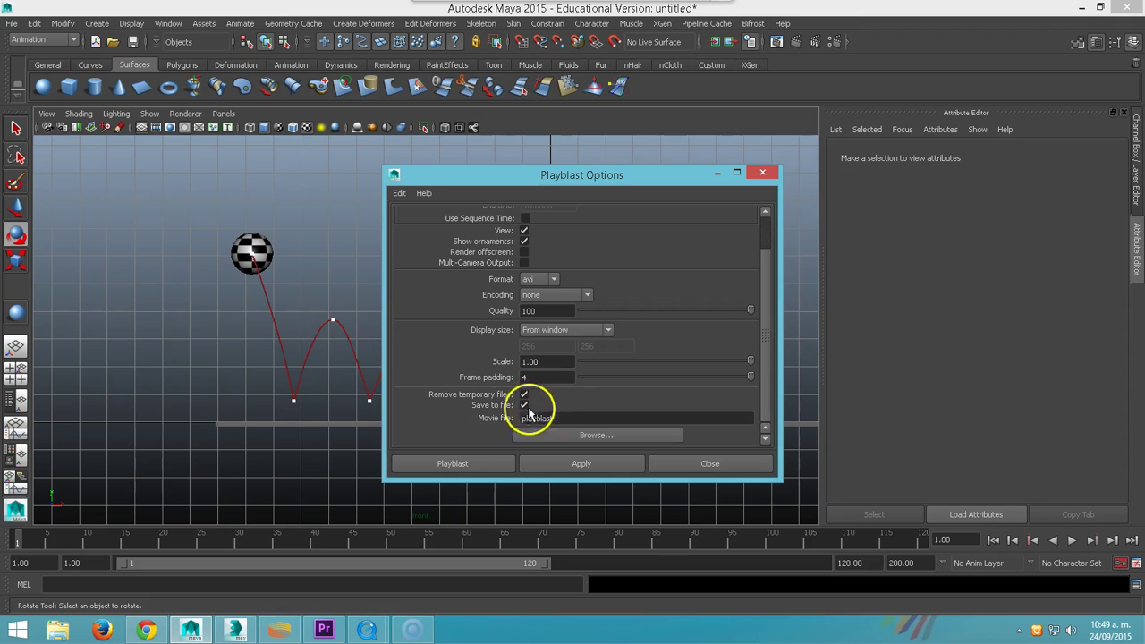
pyautogui.click(584, 437)
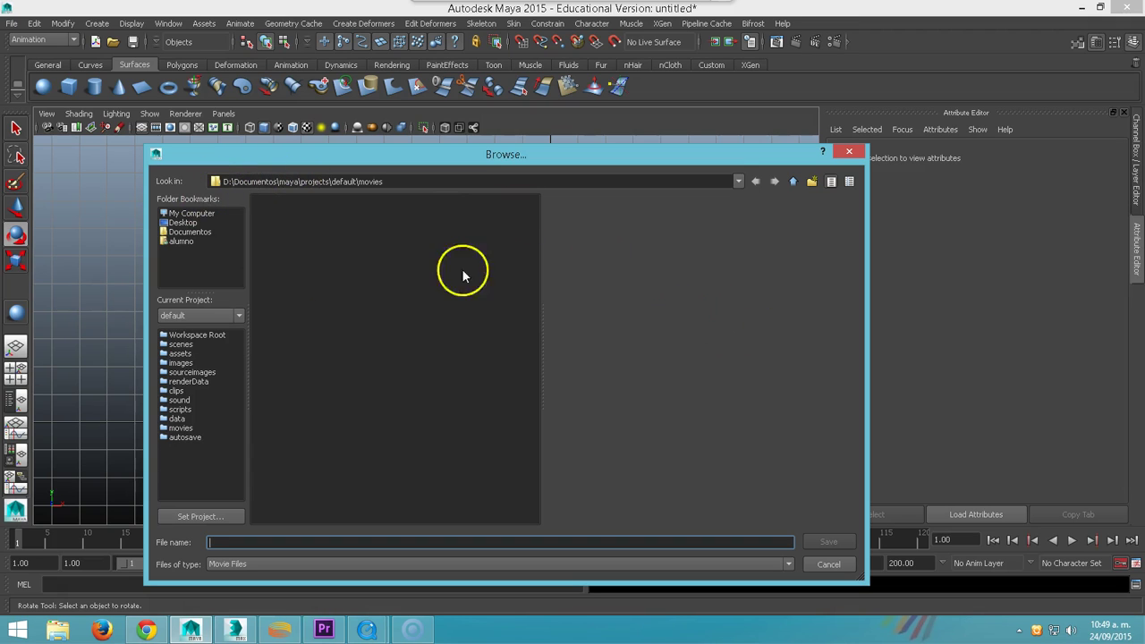
# - Cancel the browser and record the playblast to movies/playblast.avi
pyautogui.click(832, 562)
pyautogui.click(453, 465)
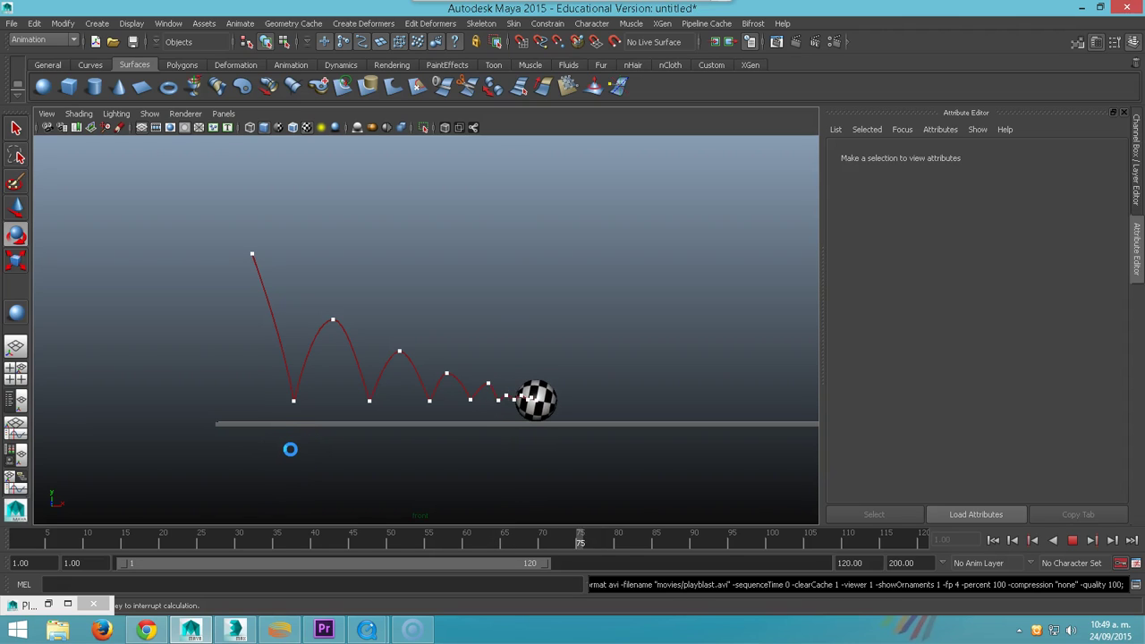
pyautogui.click(317, 445)
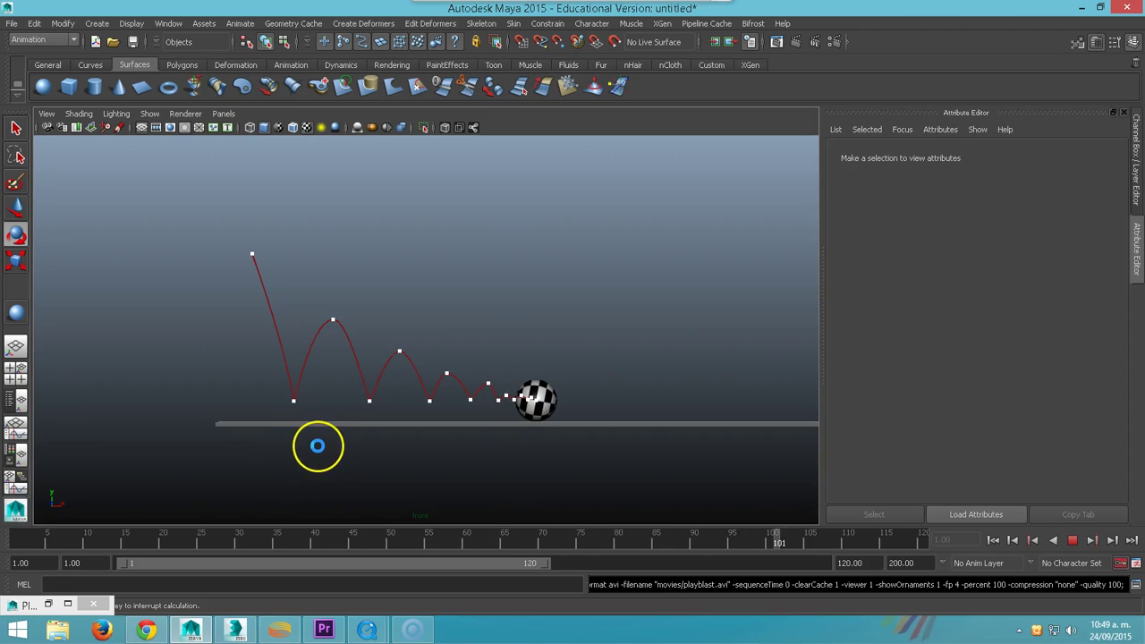